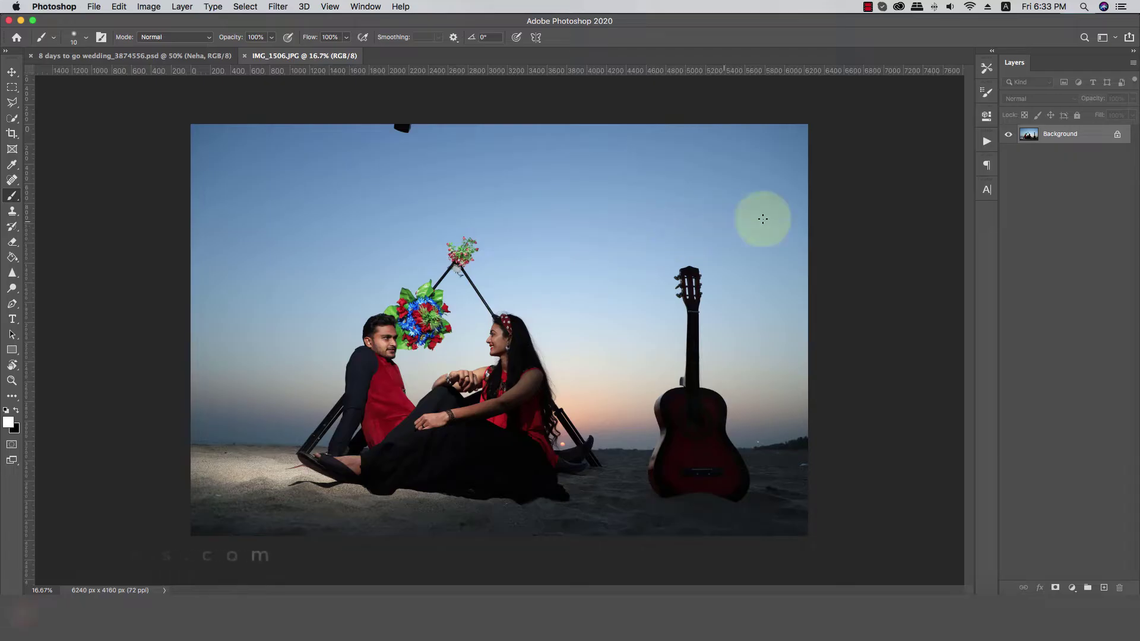
- Duplicate the Background layer of IMG_1506.JPG to create Background copy
{"action": "mouse_move", "coordinate": [1093, 134]}
{"action": "left_mouse_down"}
{"action": "mouse_move", "coordinate": [1084, 191]}
{"action": "mouse_move", "coordinate": [1104, 588]}
{"action": "left_mouse_up"}
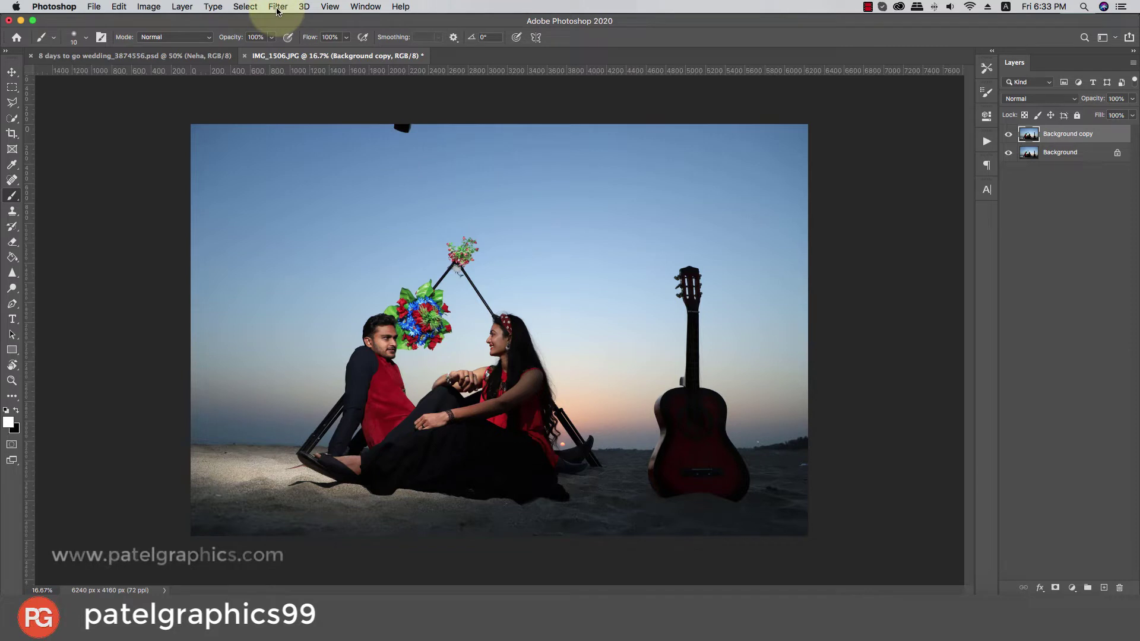
- Remove the dark object at the top edge using a Polygonal Lasso selection and Content-Aware fill
{"action": "left_click", "coordinate": [12, 103]}
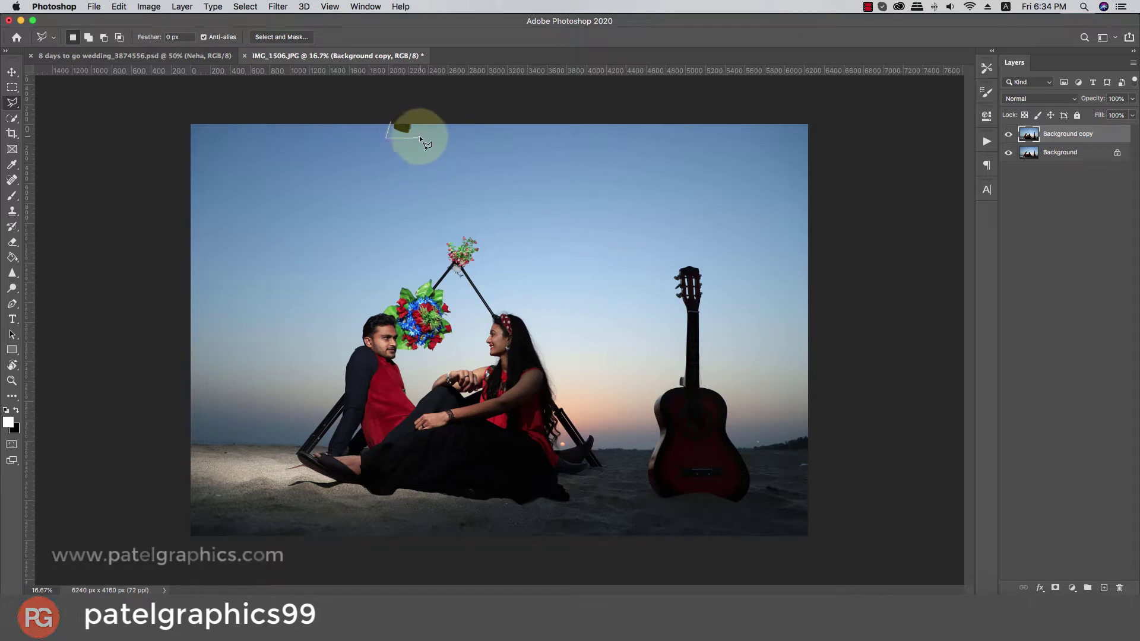
{"action": "left_click", "coordinate": [389, 124]}
{"action": "right_click", "coordinate": [404, 126]}
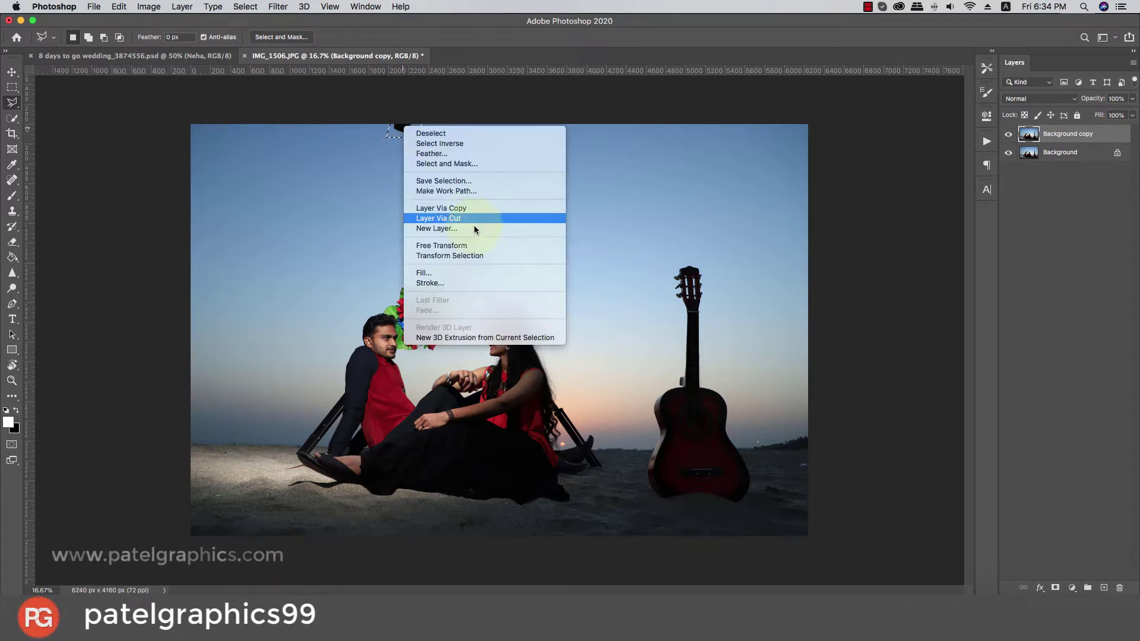
{"action": "left_click", "coordinate": [440, 273]}
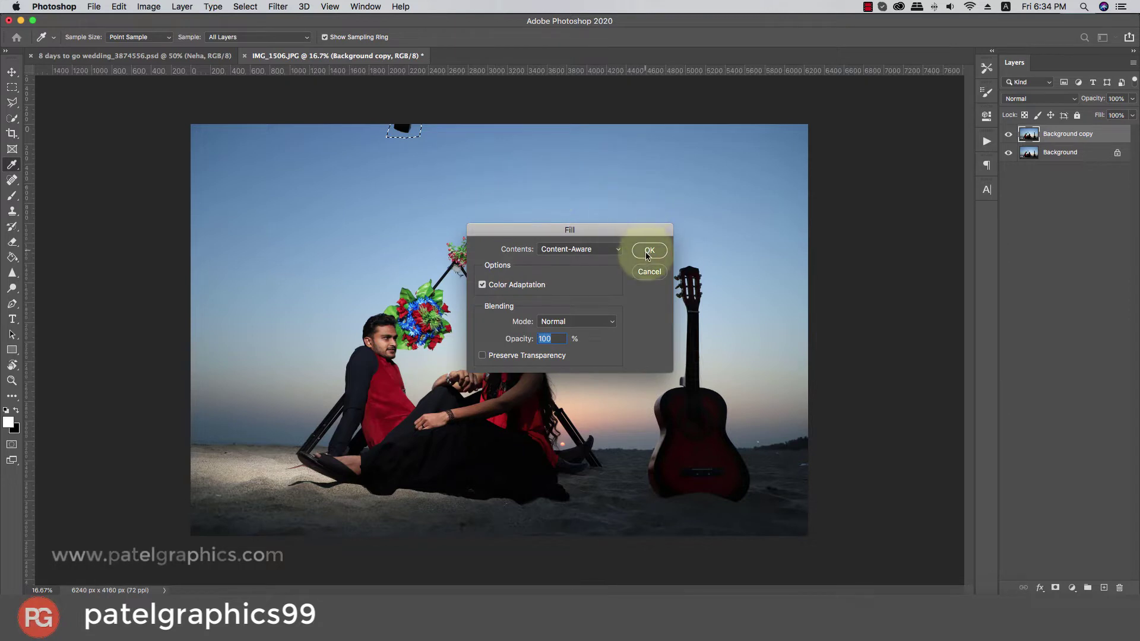
{"action": "left_click", "coordinate": [649, 250]}
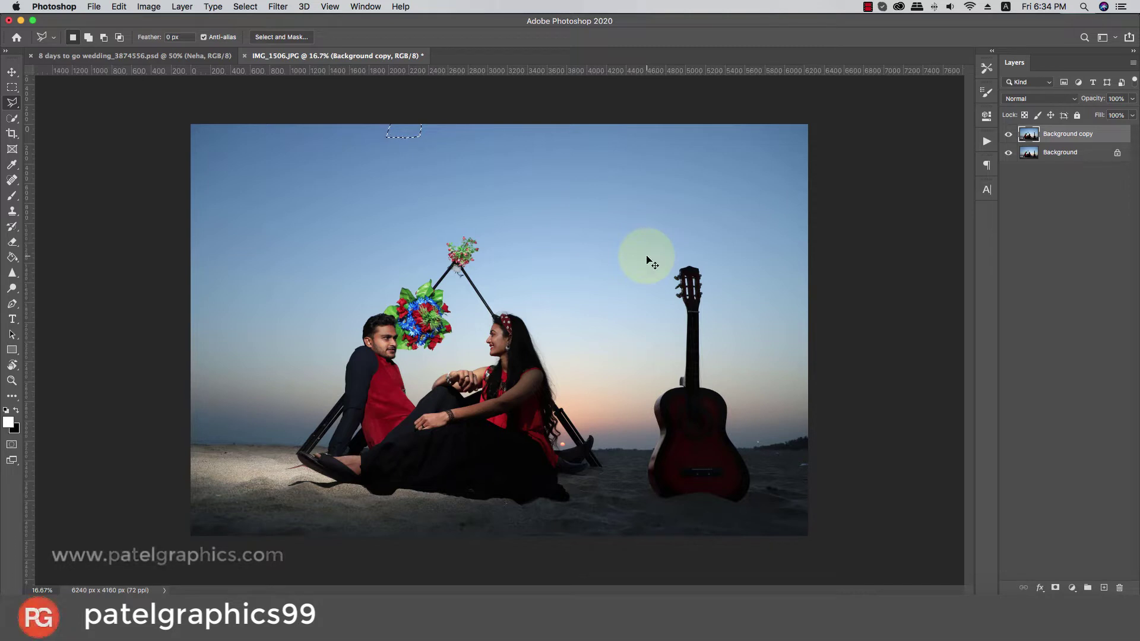
{"action": "key", "text": "super+d"}
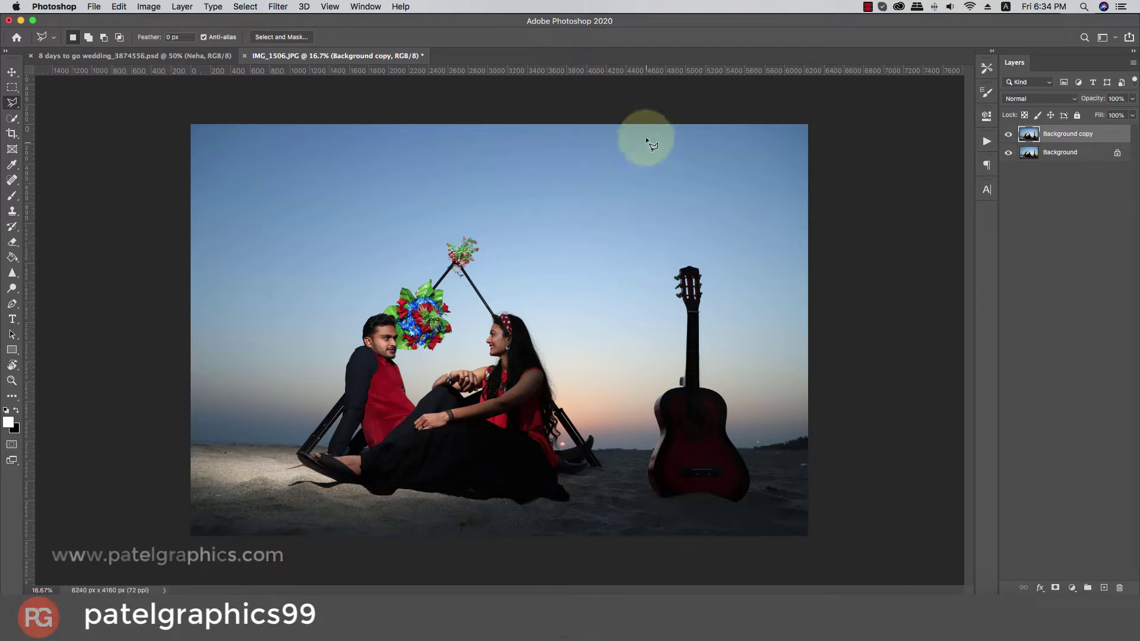
- Apply Brightness/Contrast to Background copy with Brightness 20 and Contrast -8
{"action": "left_click", "coordinate": [12, 71]}
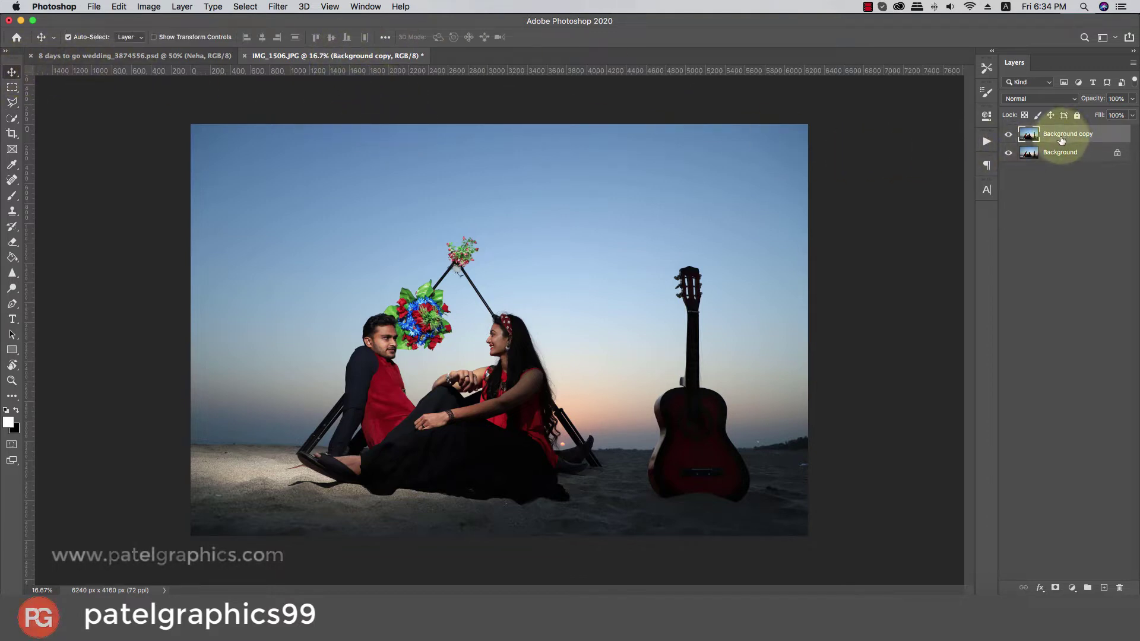
{"action": "left_click", "coordinate": [148, 6]}
{"action": "mouse_move", "coordinate": [169, 39]}
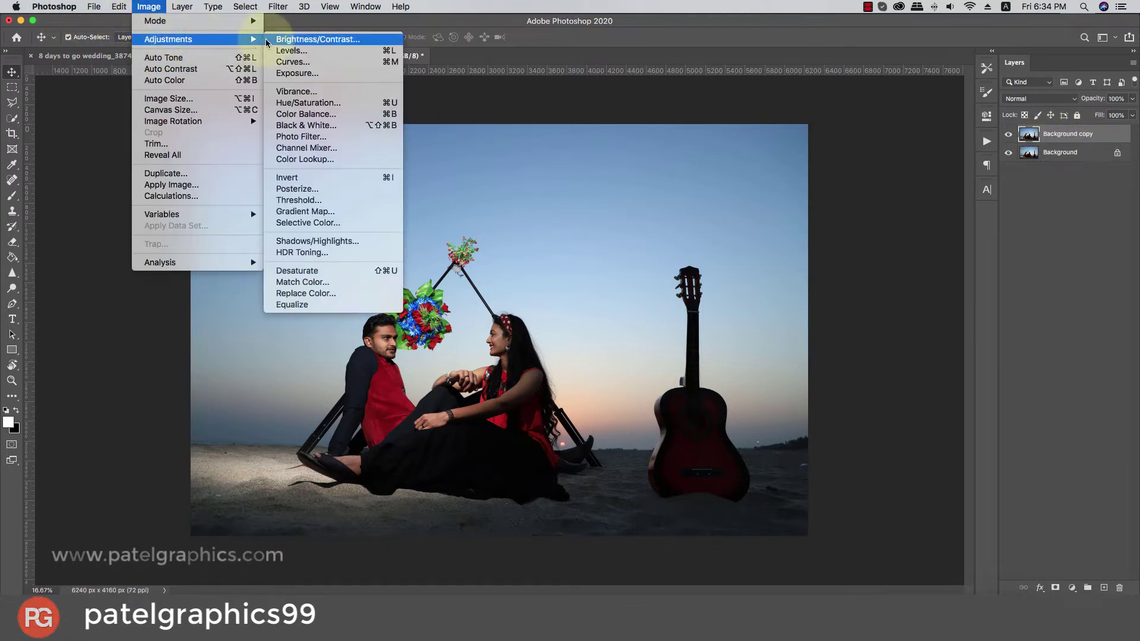
{"action": "left_click", "coordinate": [318, 39]}
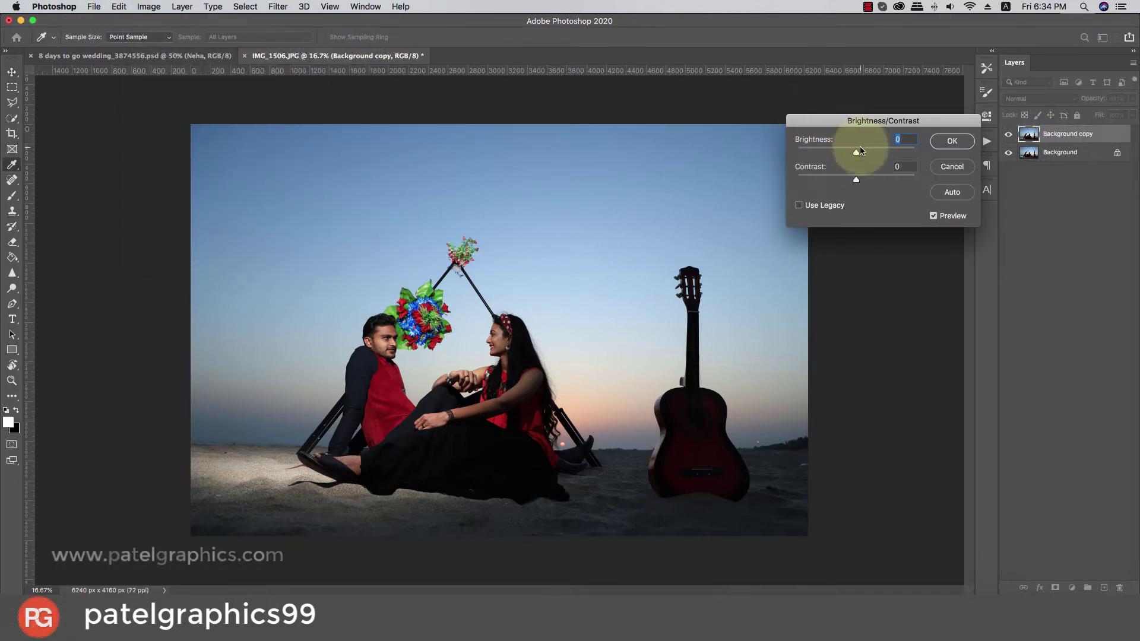
{"action": "left_click_drag", "start_coordinate": [857, 153], "coordinate": [861, 172]}
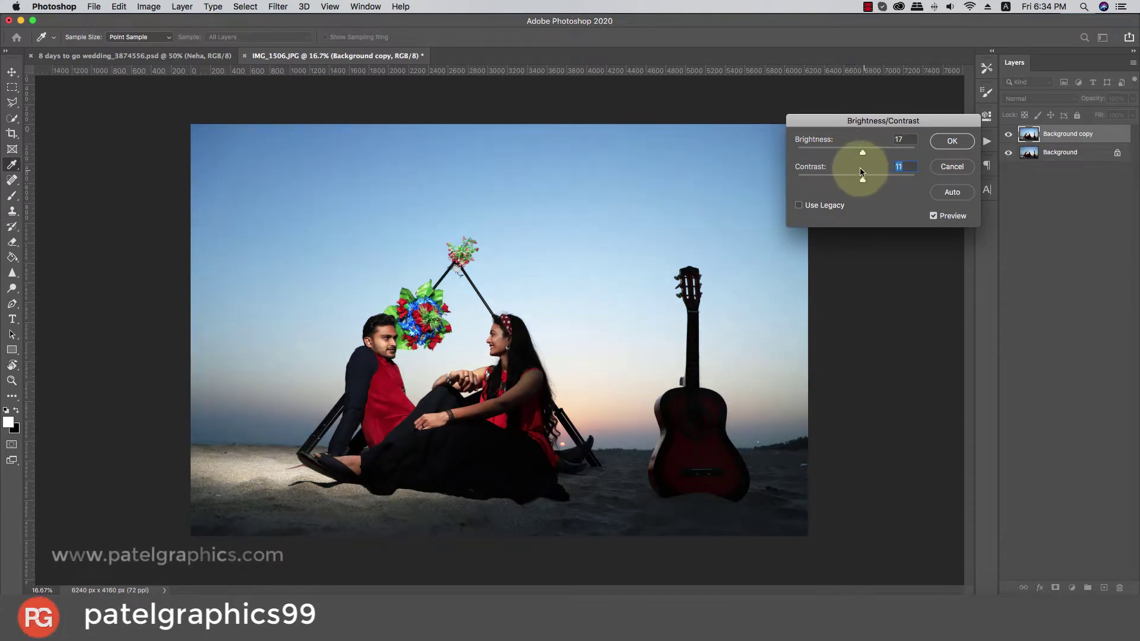
{"action": "mouse_move", "coordinate": [855, 169]}
{"action": "left_mouse_down"}
{"action": "mouse_move", "coordinate": [804, 166]}
{"action": "mouse_move", "coordinate": [838, 179]}
{"action": "mouse_move", "coordinate": [809, 169]}
{"action": "left_mouse_up"}
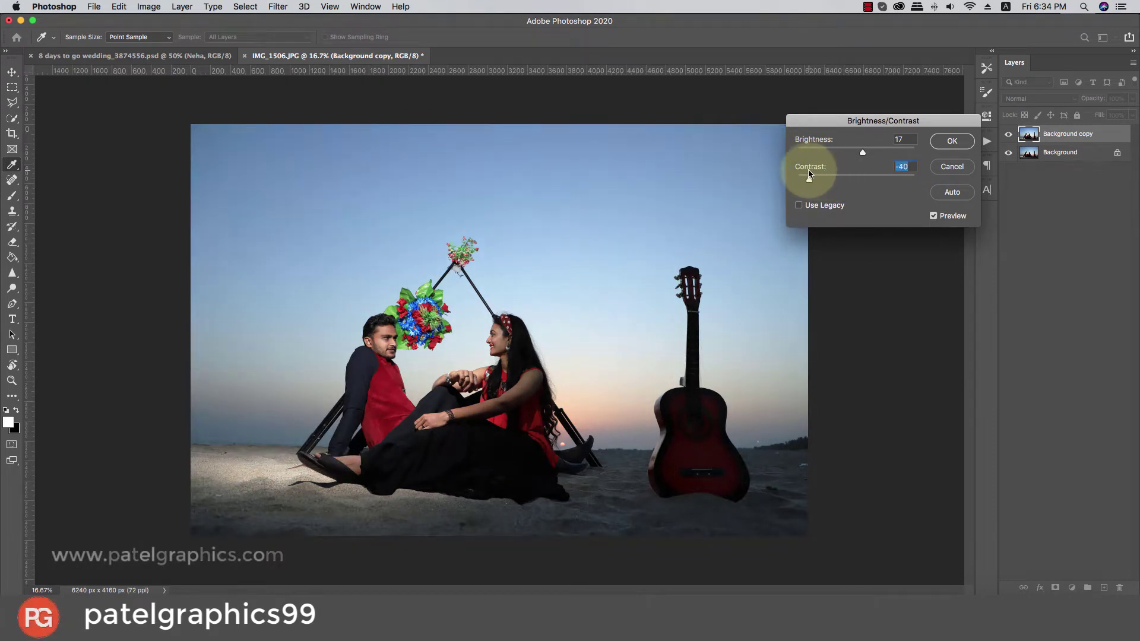
{"action": "mouse_move", "coordinate": [809, 173]}
{"action": "left_mouse_down"}
{"action": "mouse_move", "coordinate": [840, 181]}
{"action": "mouse_move", "coordinate": [867, 154]}
{"action": "left_mouse_up"}
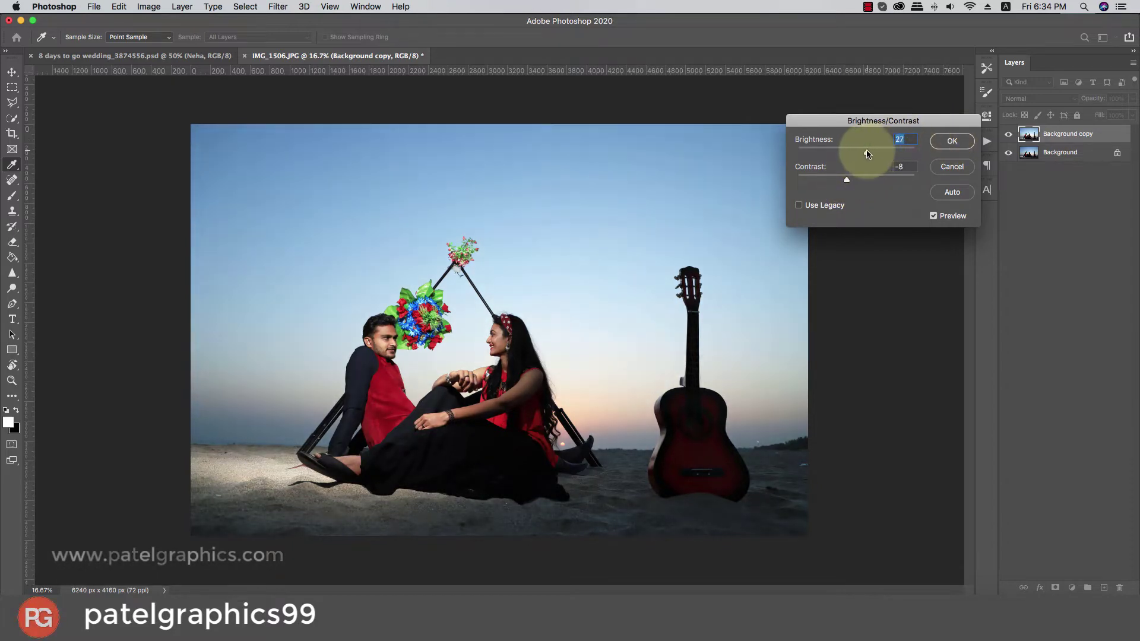
{"action": "left_click", "coordinate": [959, 141]}
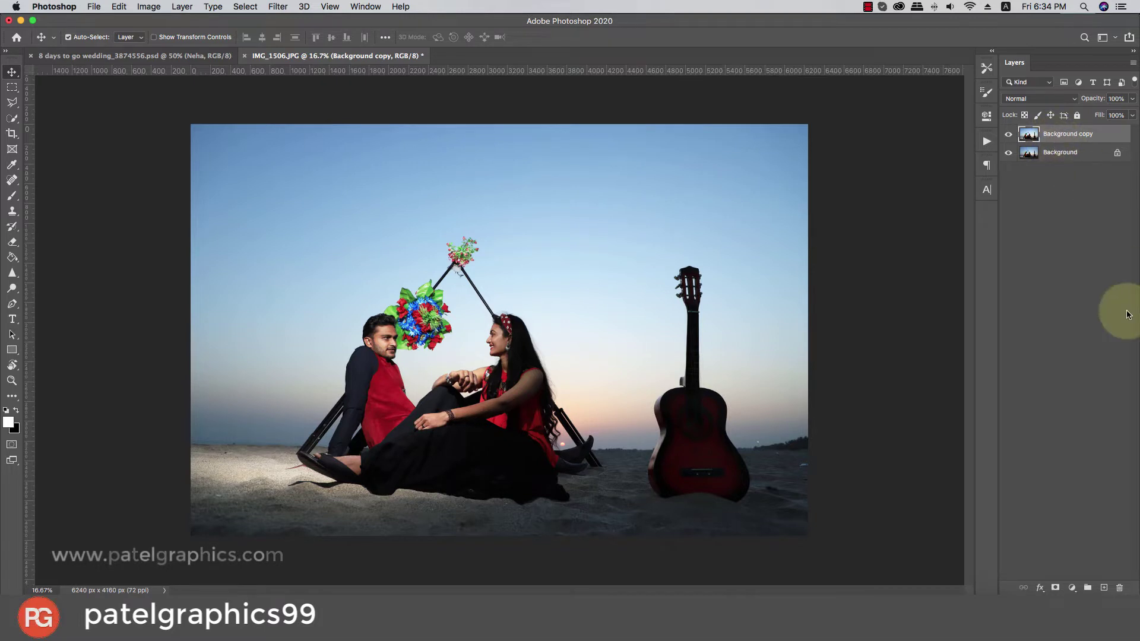
- Add a Levels adjustment layer with input levels 4, 1.11, 255, then reselect Background copy
{"action": "left_click", "coordinate": [1072, 589]}
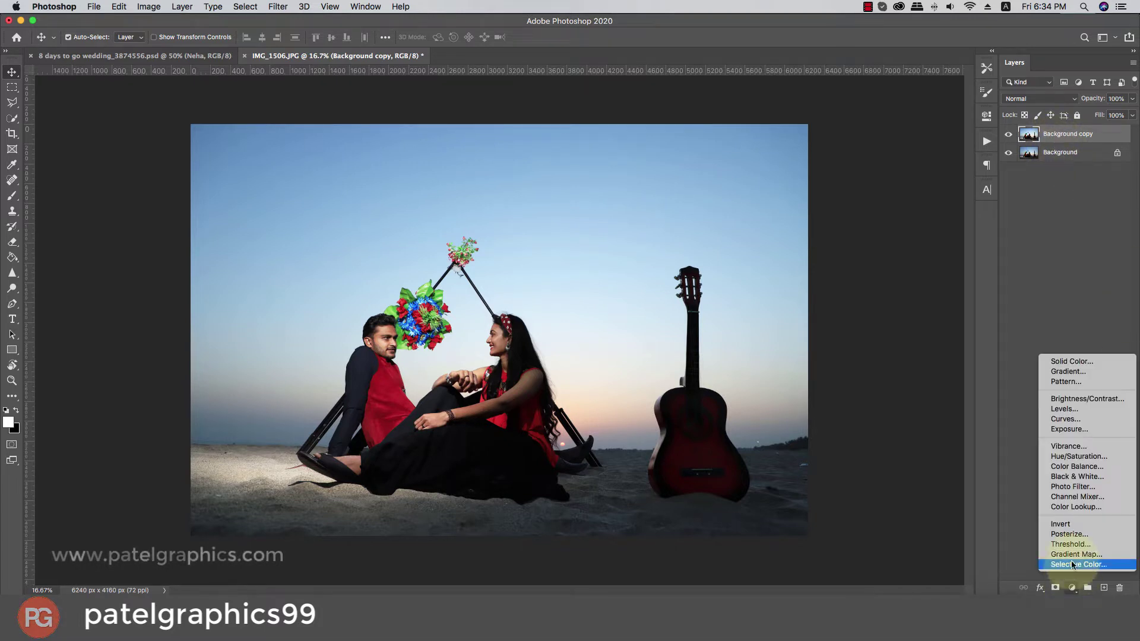
{"action": "left_click", "coordinate": [1060, 409]}
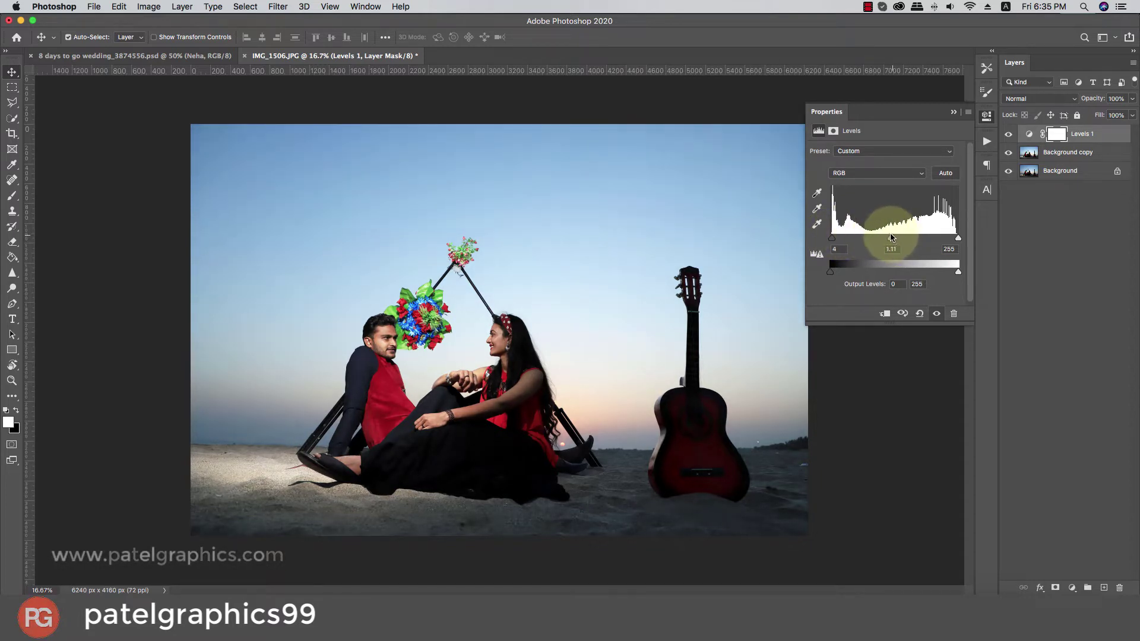
{"action": "left_click", "coordinate": [952, 113]}
{"action": "left_click", "coordinate": [1067, 153]}
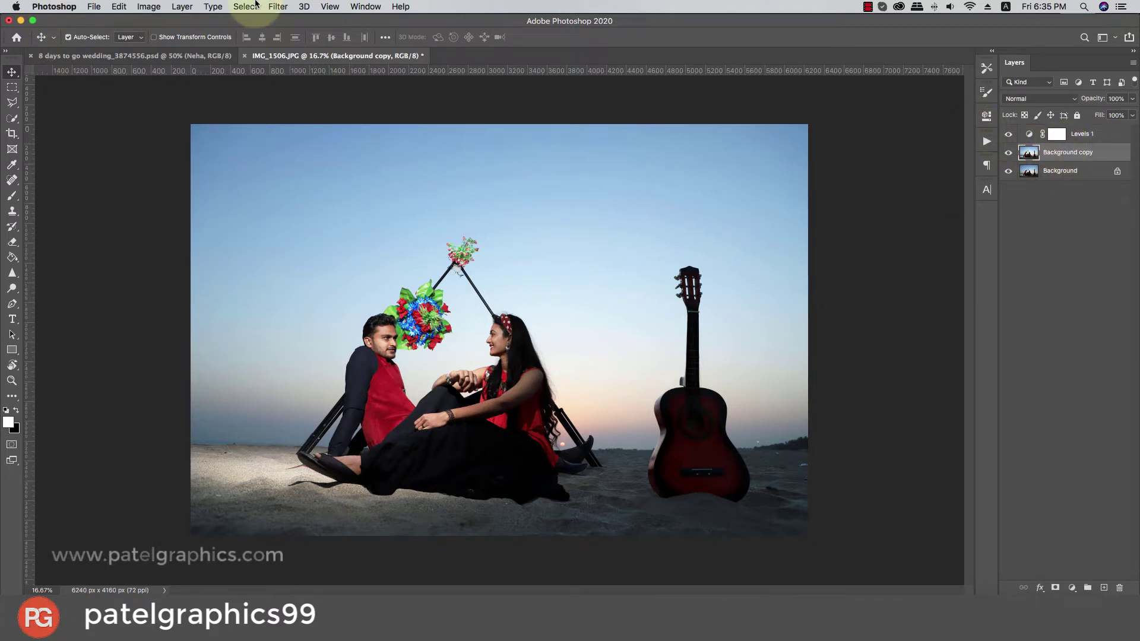
{"action": "left_click", "coordinate": [279, 6]}
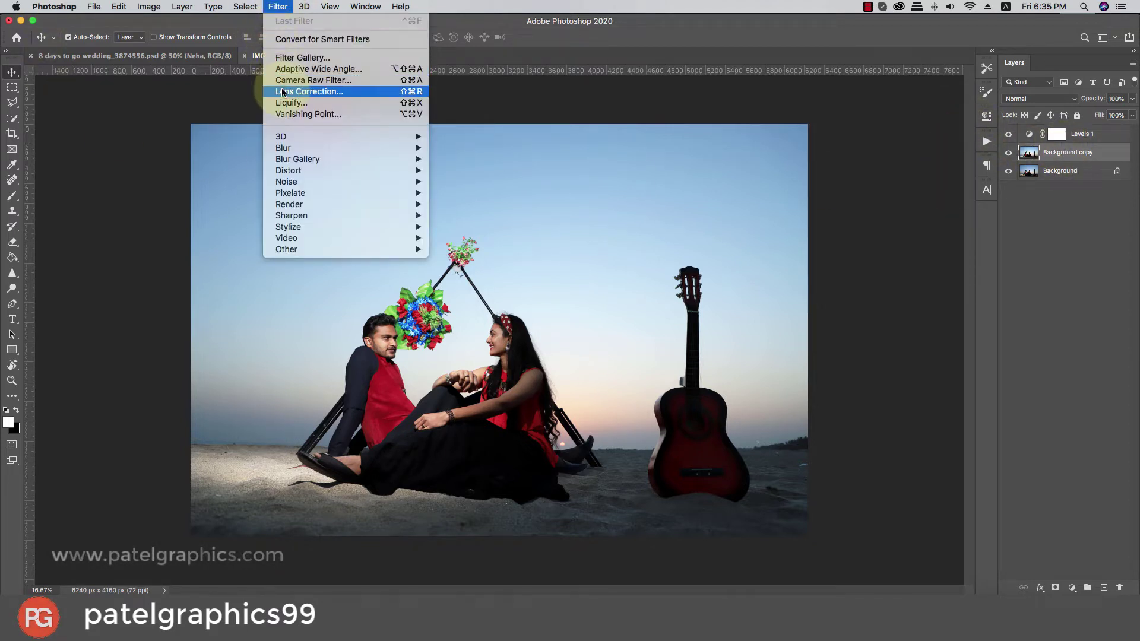
- Open the Camera Raw Filter and apply Auto tone (Exposure -0.09, Shadows +70, Highlights -18)
{"action": "left_click", "coordinate": [333, 82]}
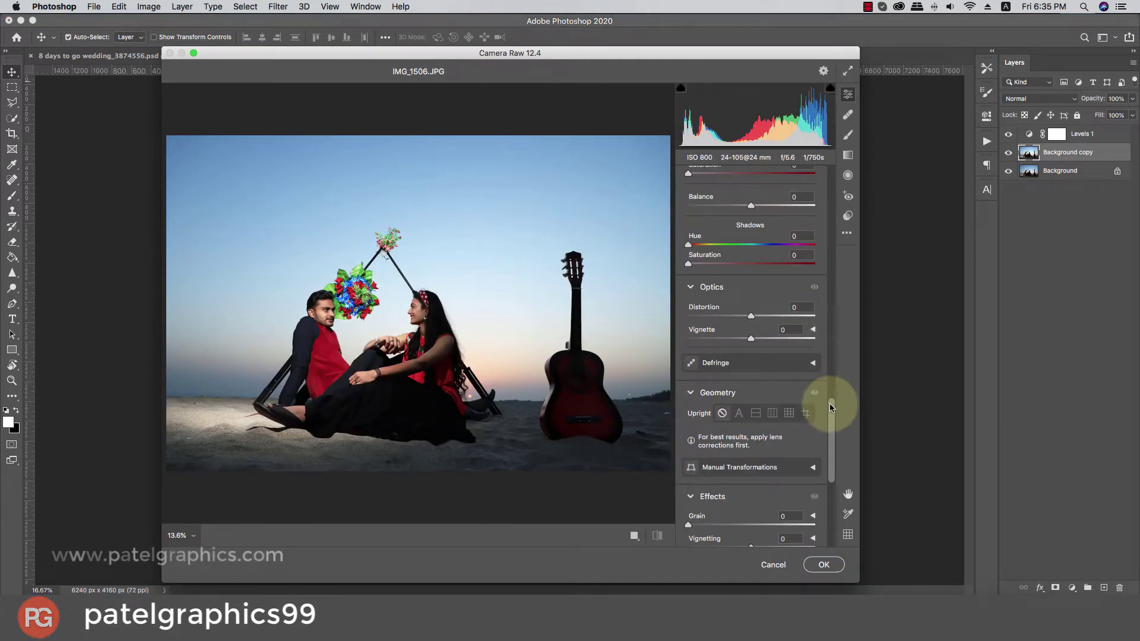
{"action": "left_click_drag", "start_coordinate": [829, 404], "coordinate": [826, 172]}
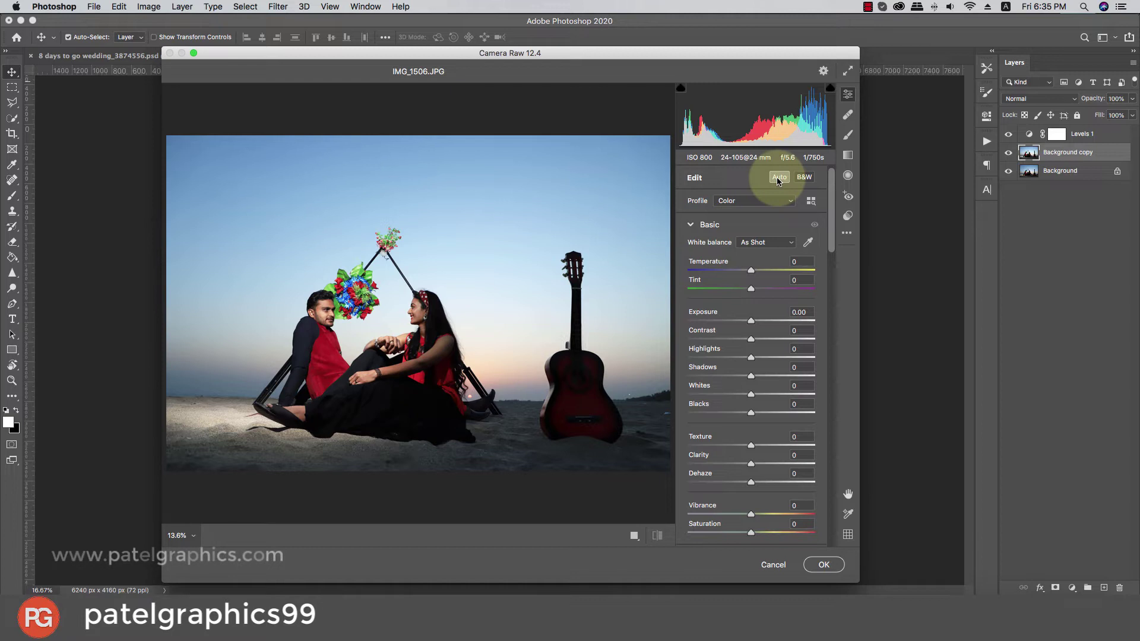
{"action": "left_click", "coordinate": [778, 178]}
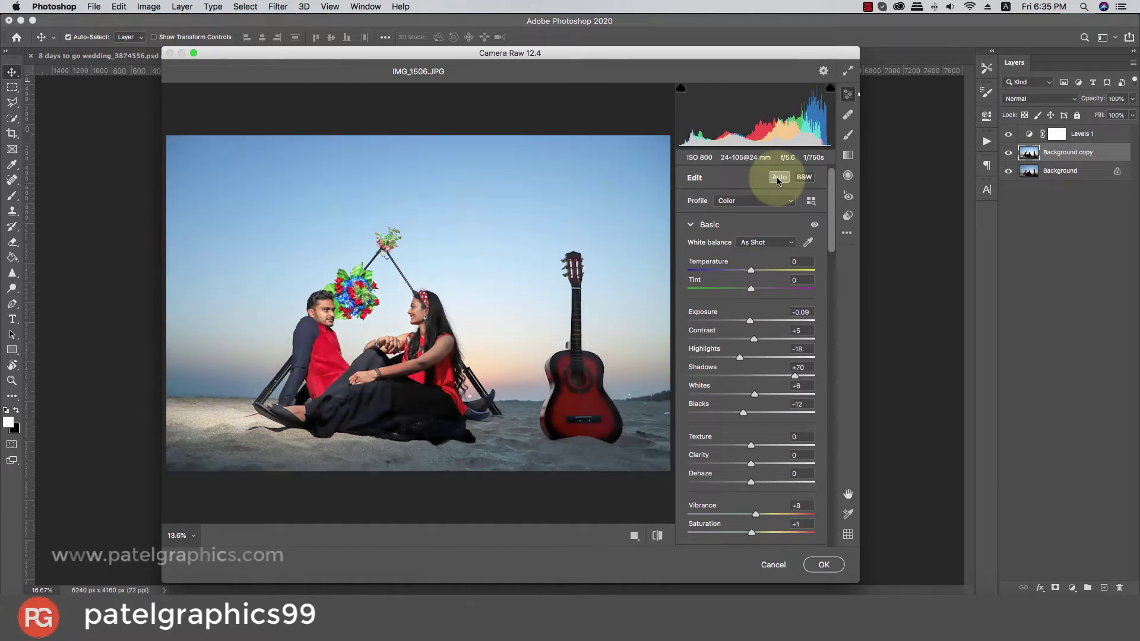
{"action": "left_click", "coordinate": [778, 178]}
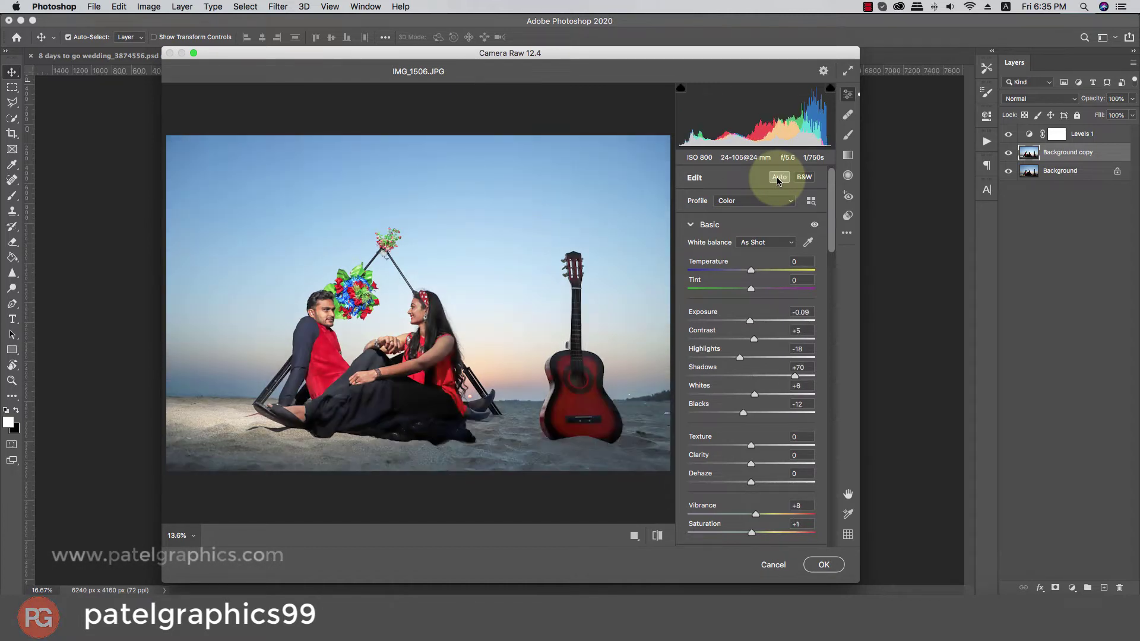
{"action": "left_click", "coordinate": [778, 178]}
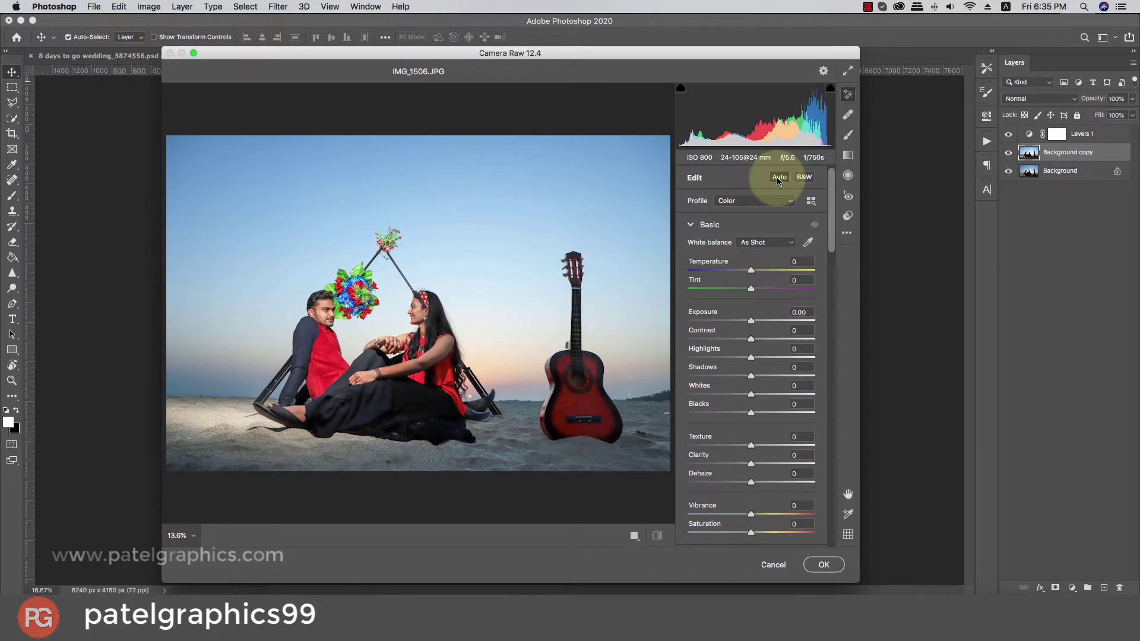
{"action": "left_click", "coordinate": [778, 178]}
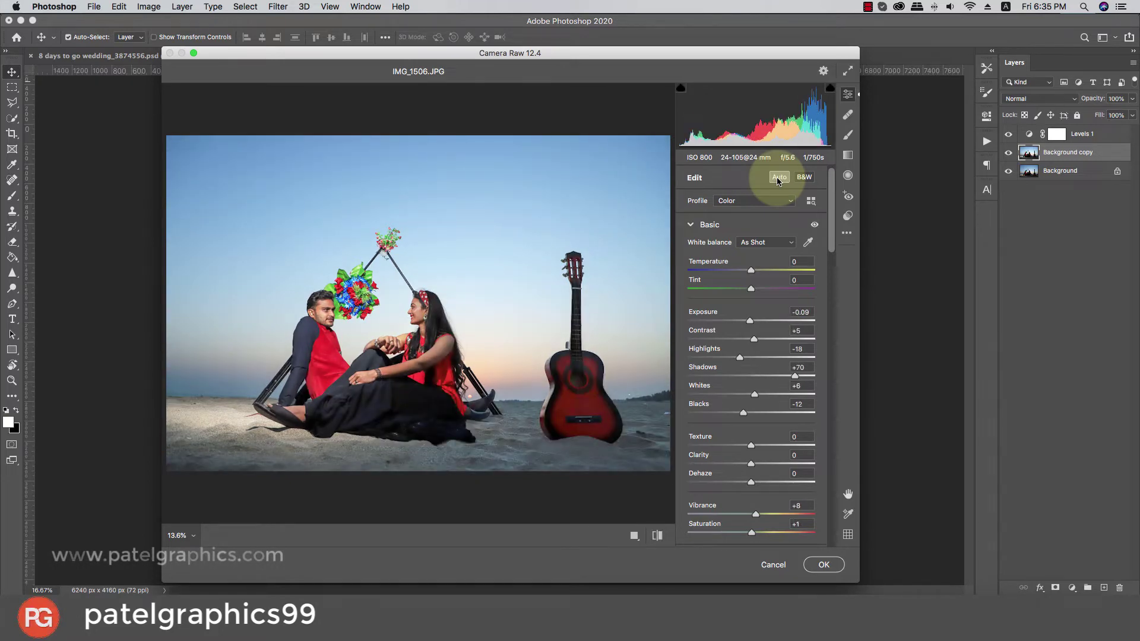
{"action": "left_click", "coordinate": [778, 178]}
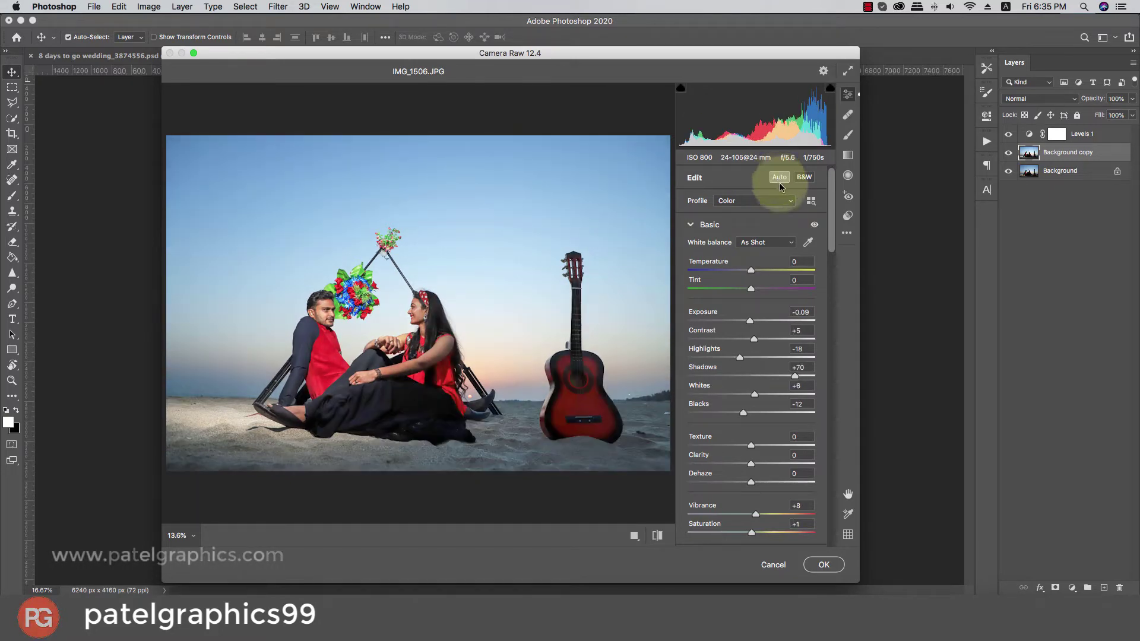
- In Camera Raw Basic, set Clarity +11, Vibrance +20 and Saturation +12
{"action": "left_click_drag", "start_coordinate": [834, 220], "coordinate": [834, 241]}
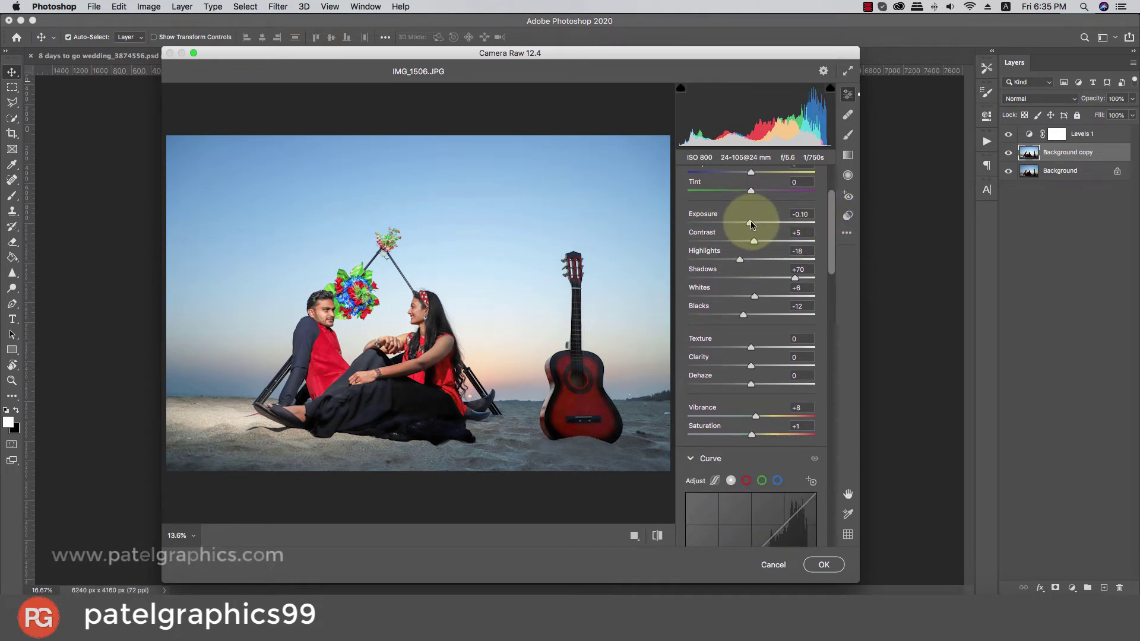
{"action": "left_click_drag", "start_coordinate": [751, 224], "coordinate": [749, 223]}
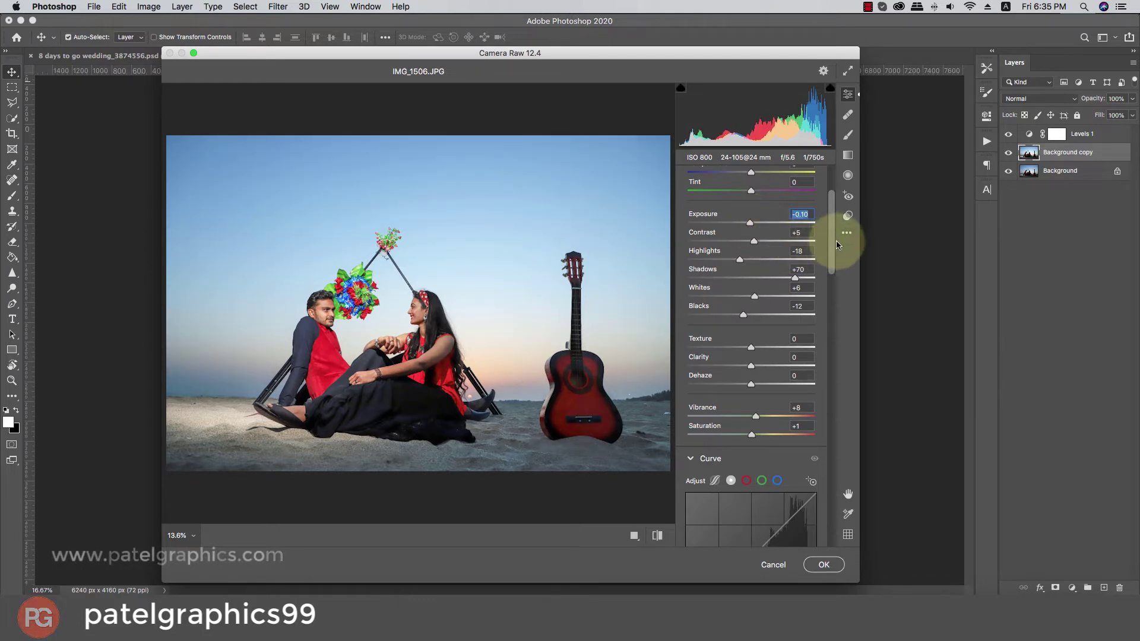
{"action": "scroll", "coordinate": [839, 238], "scroll_direction": "down", "scroll_amount": 1}
{"action": "scroll", "coordinate": [835, 244], "scroll_direction": "down", "scroll_amount": 2}
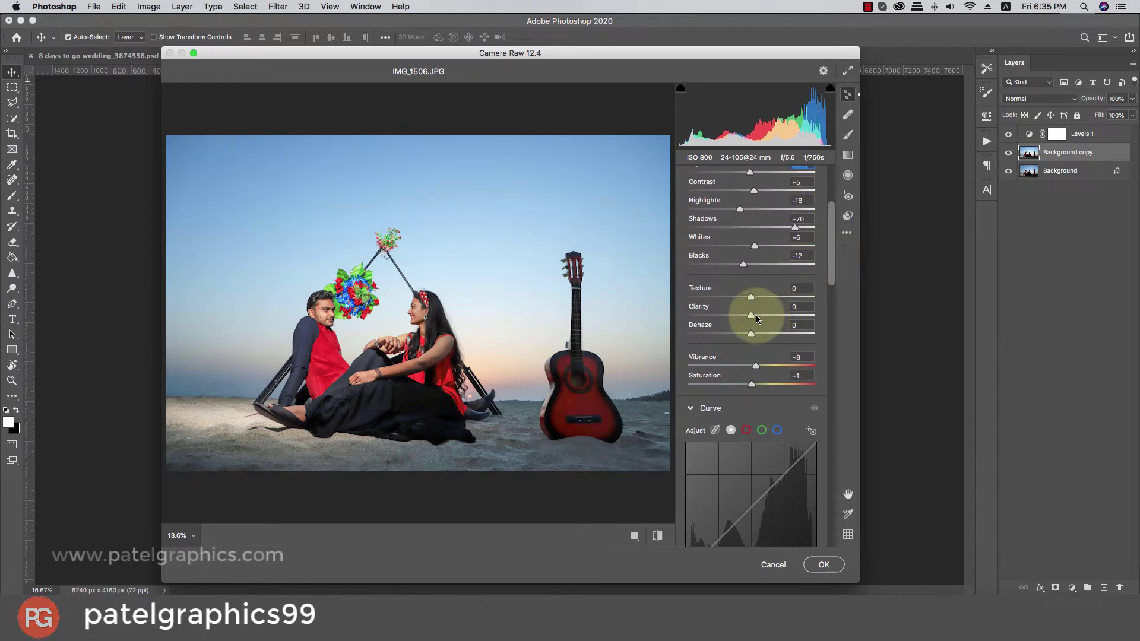
{"action": "left_click_drag", "start_coordinate": [754, 319], "coordinate": [765, 315]}
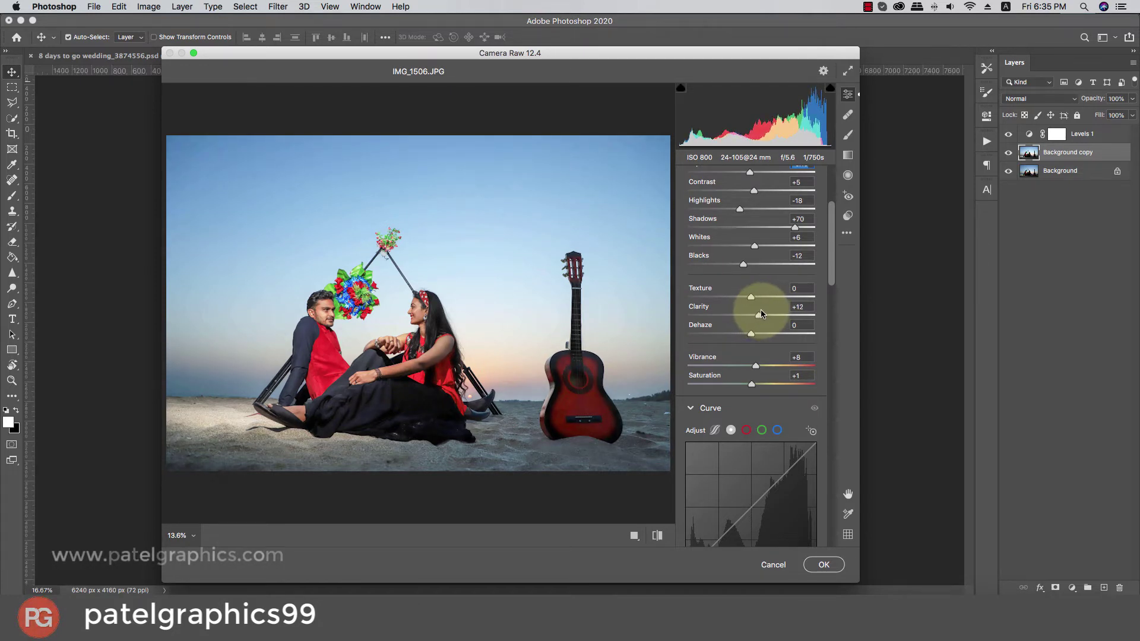
{"action": "mouse_move", "coordinate": [756, 366]}
{"action": "left_mouse_down"}
{"action": "mouse_move", "coordinate": [777, 366]}
{"action": "mouse_move", "coordinate": [764, 366]}
{"action": "left_mouse_up"}
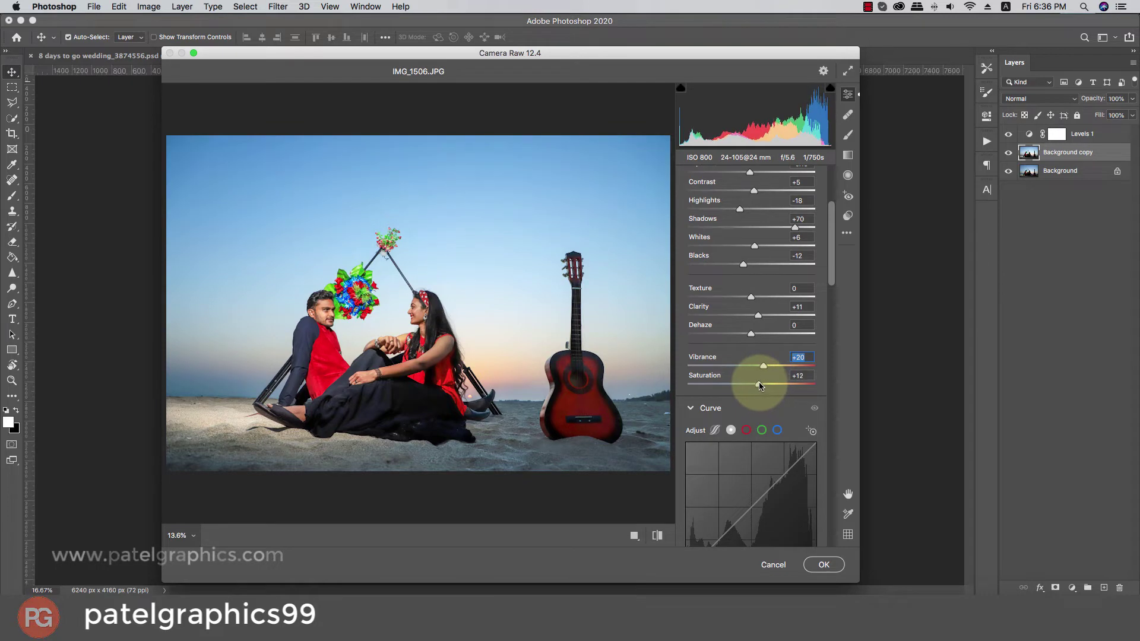
{"action": "left_click_drag", "start_coordinate": [753, 386], "coordinate": [757, 385]}
{"action": "left_click_drag", "start_coordinate": [827, 269], "coordinate": [825, 385]}
- Set HSL Luminance Reds +9, Oranges +14 and Saturation Oranges -8, Yellows -48
{"action": "left_click", "coordinate": [767, 271]}
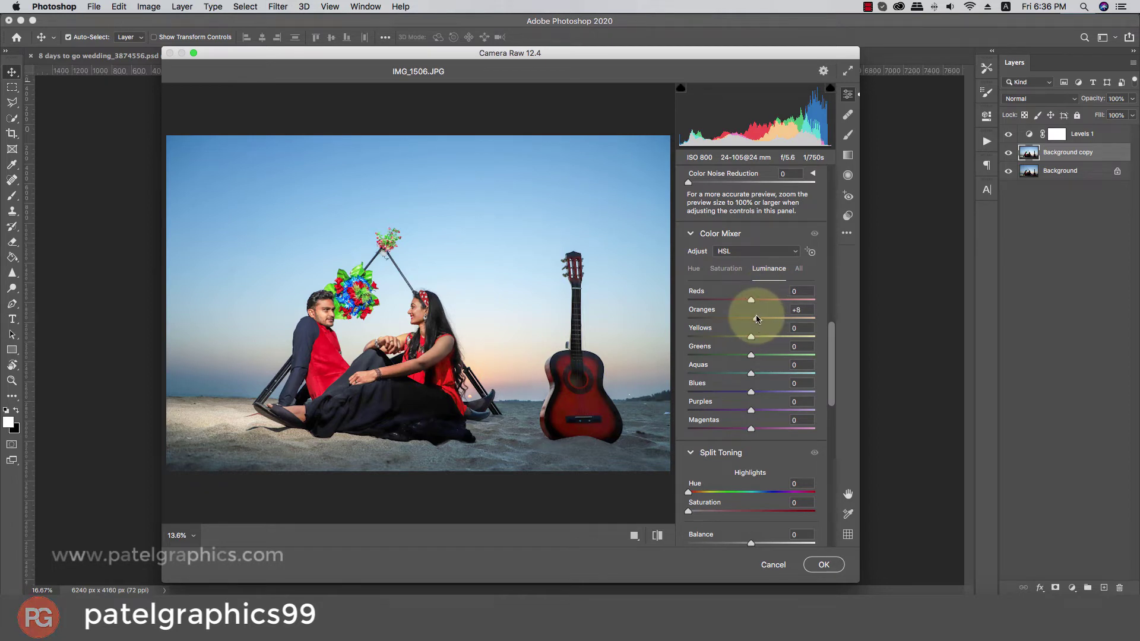
{"action": "left_click_drag", "start_coordinate": [757, 319], "coordinate": [760, 320]}
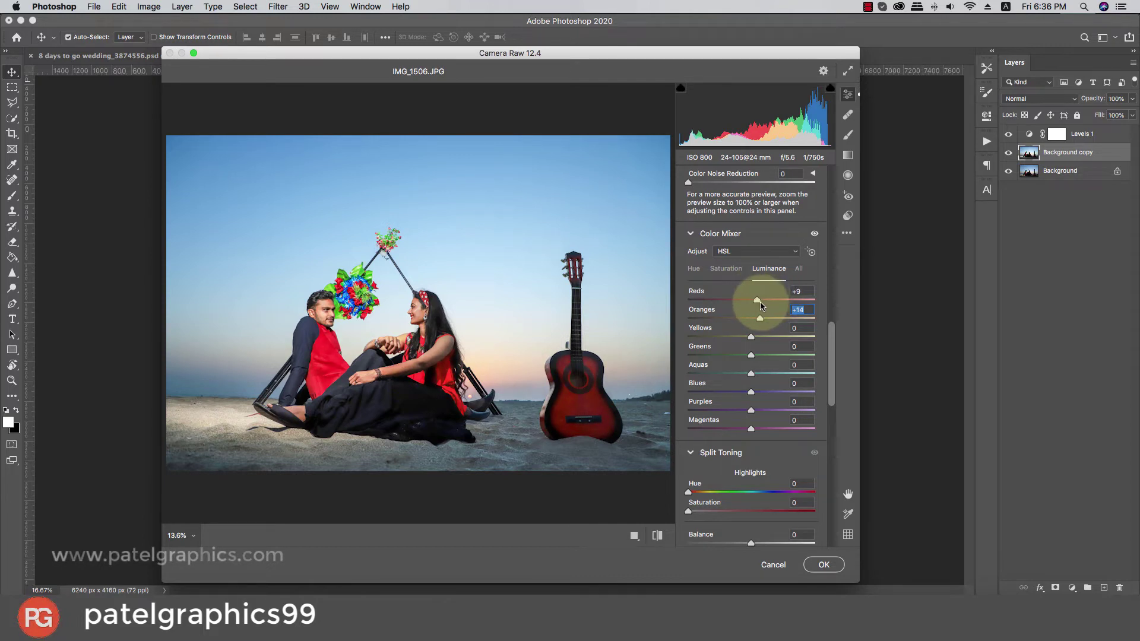
{"action": "left_click", "coordinate": [725, 269]}
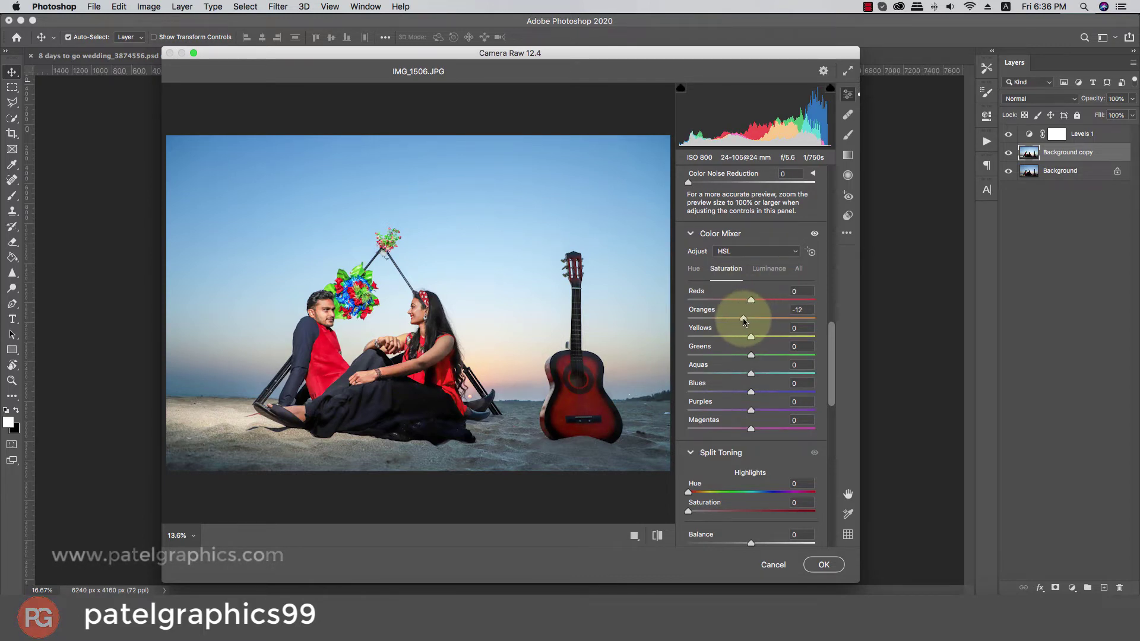
{"action": "left_click_drag", "start_coordinate": [747, 321], "coordinate": [756, 322]}
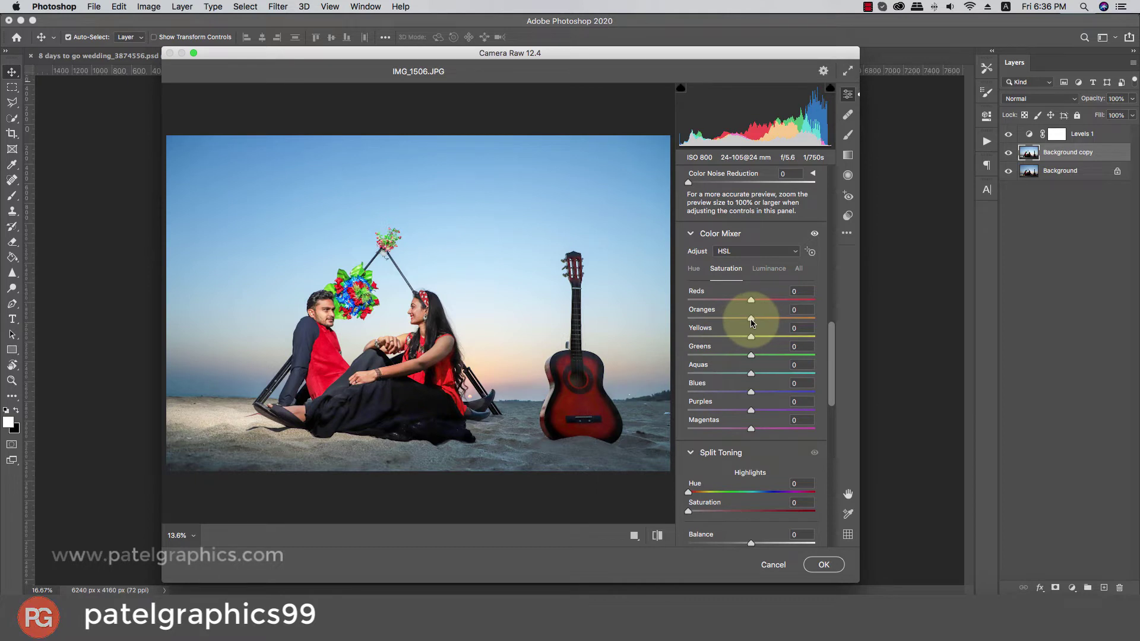
{"action": "left_click", "coordinate": [694, 269]}
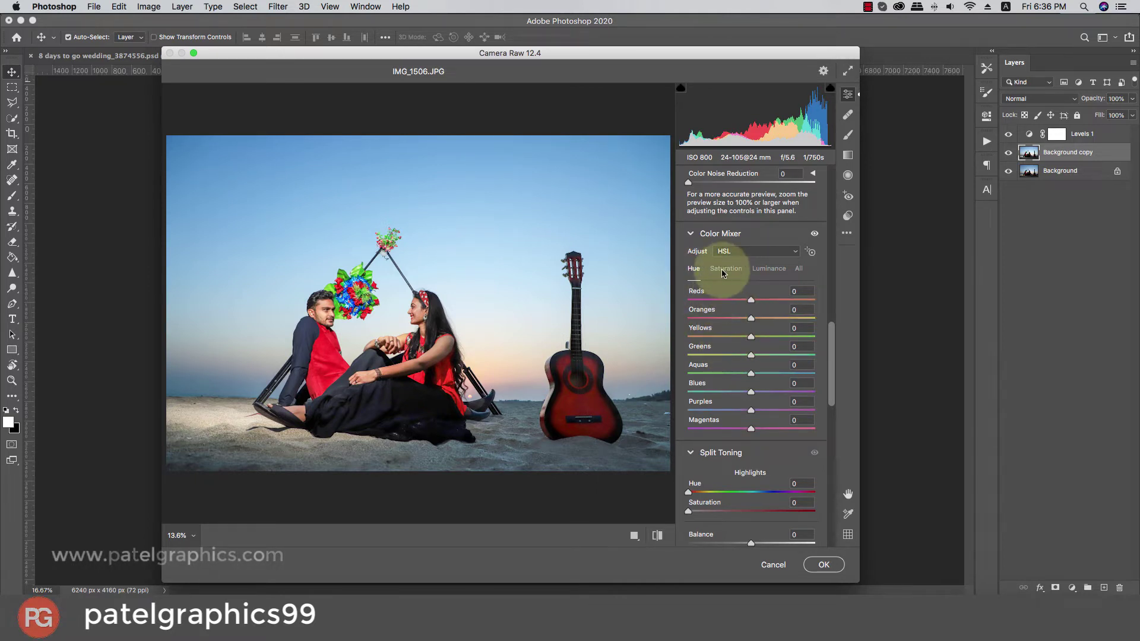
{"action": "left_click", "coordinate": [725, 268]}
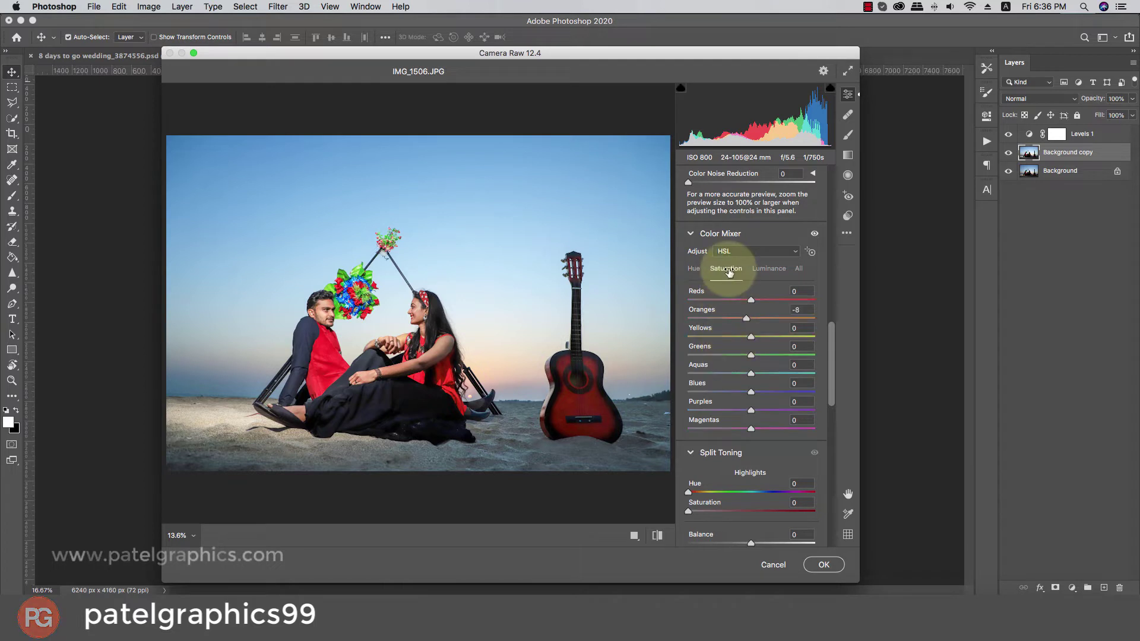
{"action": "mouse_move", "coordinate": [730, 336]}
{"action": "left_mouse_down"}
{"action": "mouse_move", "coordinate": [679, 337]}
{"action": "mouse_move", "coordinate": [721, 330]}
{"action": "left_mouse_up"}
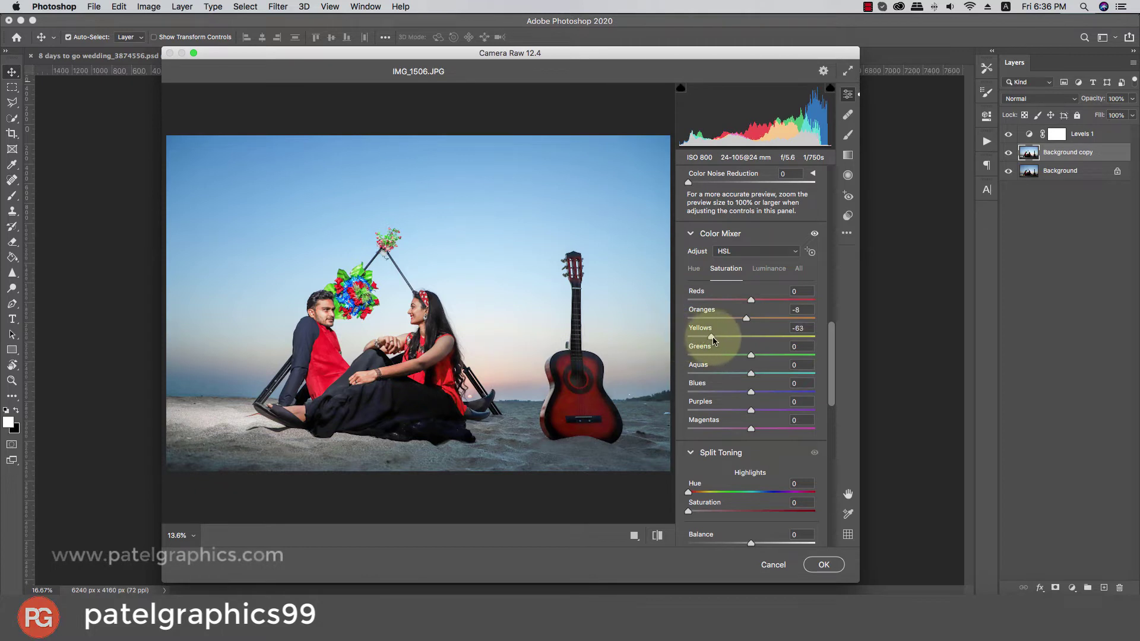
{"action": "left_click", "coordinate": [696, 268]}
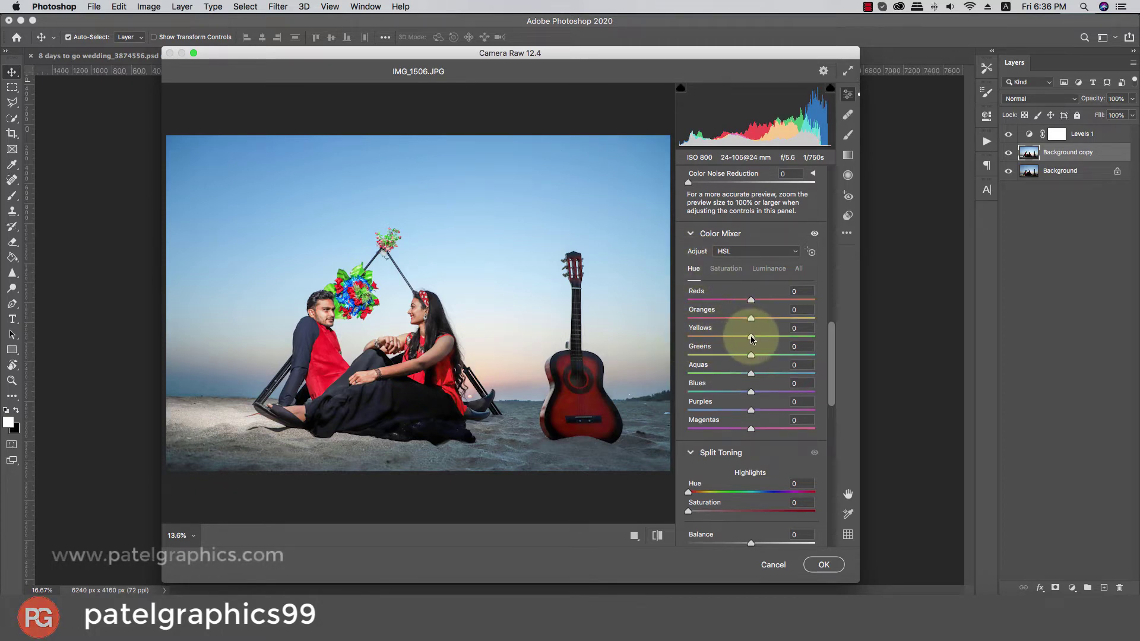
- Shift HSL hues to Yellows -6, Greens -4, Purples -4, leaving Blues at 0
{"action": "mouse_move", "coordinate": [751, 339]}
{"action": "left_mouse_down"}
{"action": "mouse_move", "coordinate": [764, 336]}
{"action": "mouse_move", "coordinate": [725, 338]}
{"action": "mouse_move", "coordinate": [748, 338]}
{"action": "left_mouse_up"}
{"action": "scroll", "coordinate": [796, 351], "scroll_direction": "down", "scroll_amount": 1}
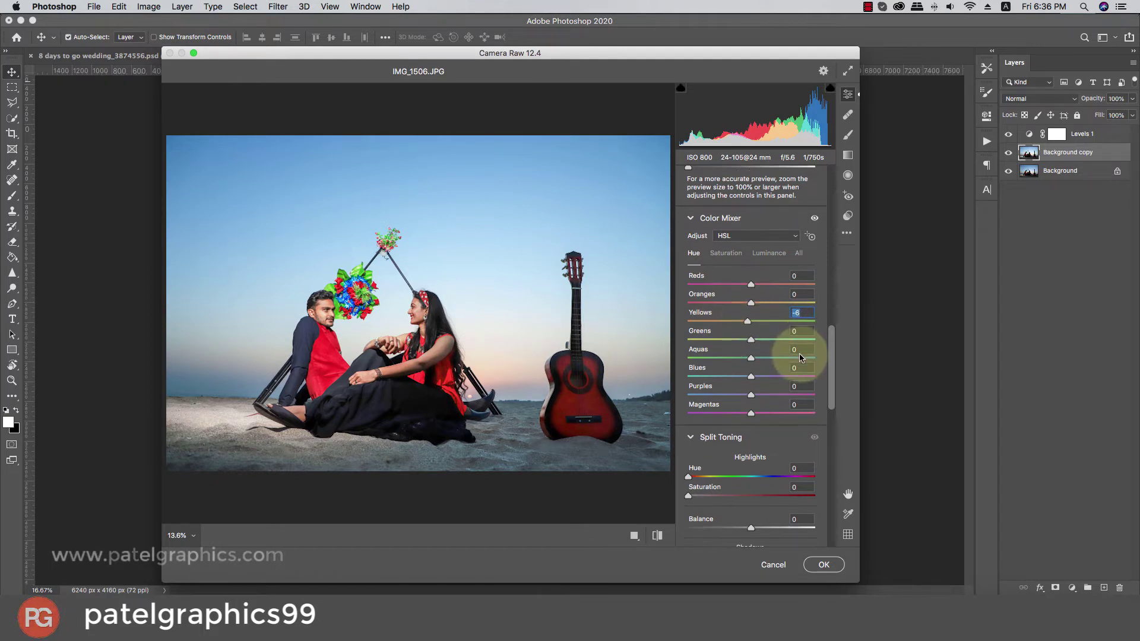
{"action": "scroll", "coordinate": [799, 354], "scroll_direction": "down", "scroll_amount": 1}
{"action": "scroll", "coordinate": [789, 356], "scroll_direction": "down", "scroll_amount": 1}
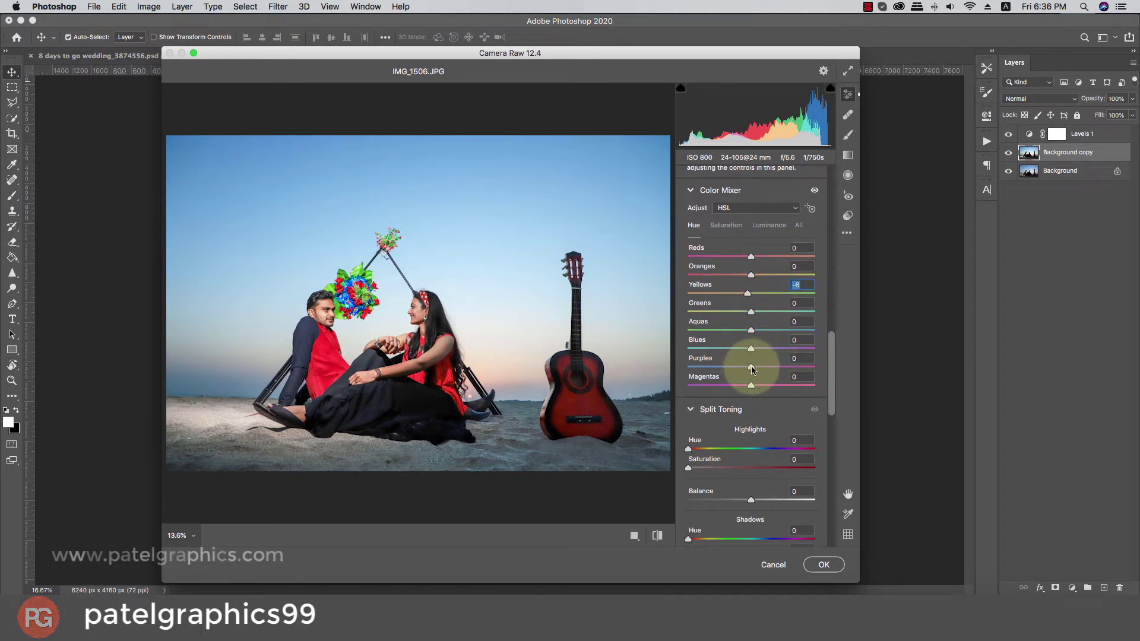
{"action": "mouse_move", "coordinate": [750, 368]}
{"action": "left_mouse_down"}
{"action": "mouse_move", "coordinate": [721, 364]}
{"action": "mouse_move", "coordinate": [771, 364]}
{"action": "mouse_move", "coordinate": [751, 366]}
{"action": "mouse_move", "coordinate": [752, 352]}
{"action": "left_mouse_up"}
{"action": "mouse_move", "coordinate": [753, 349]}
{"action": "left_mouse_down"}
{"action": "mouse_move", "coordinate": [728, 347]}
{"action": "mouse_move", "coordinate": [747, 353]}
{"action": "left_mouse_up"}
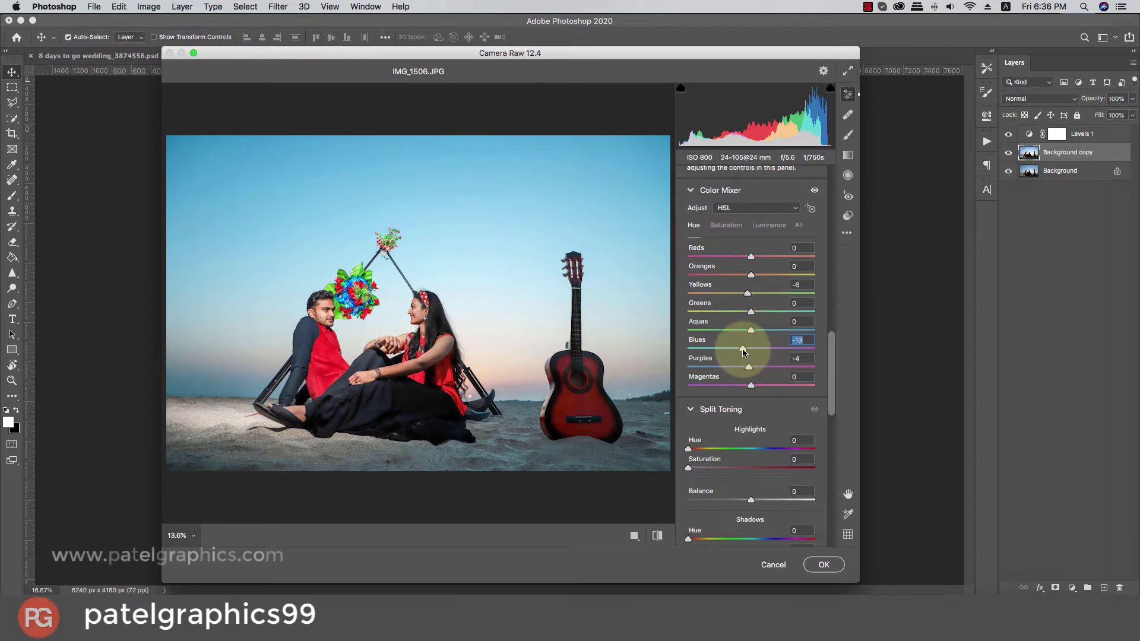
{"action": "left_click_drag", "start_coordinate": [743, 349], "coordinate": [690, 347]}
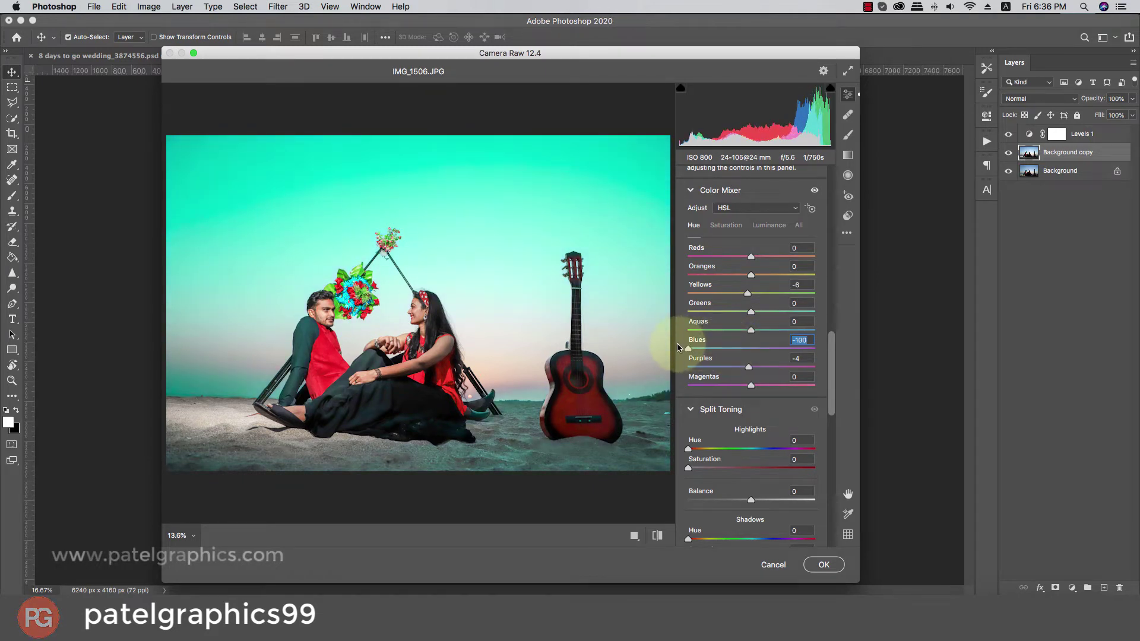
{"action": "mouse_move", "coordinate": [690, 349]}
{"action": "left_mouse_down"}
{"action": "mouse_move", "coordinate": [751, 356]}
{"action": "mouse_move", "coordinate": [755, 332]}
{"action": "left_mouse_up"}
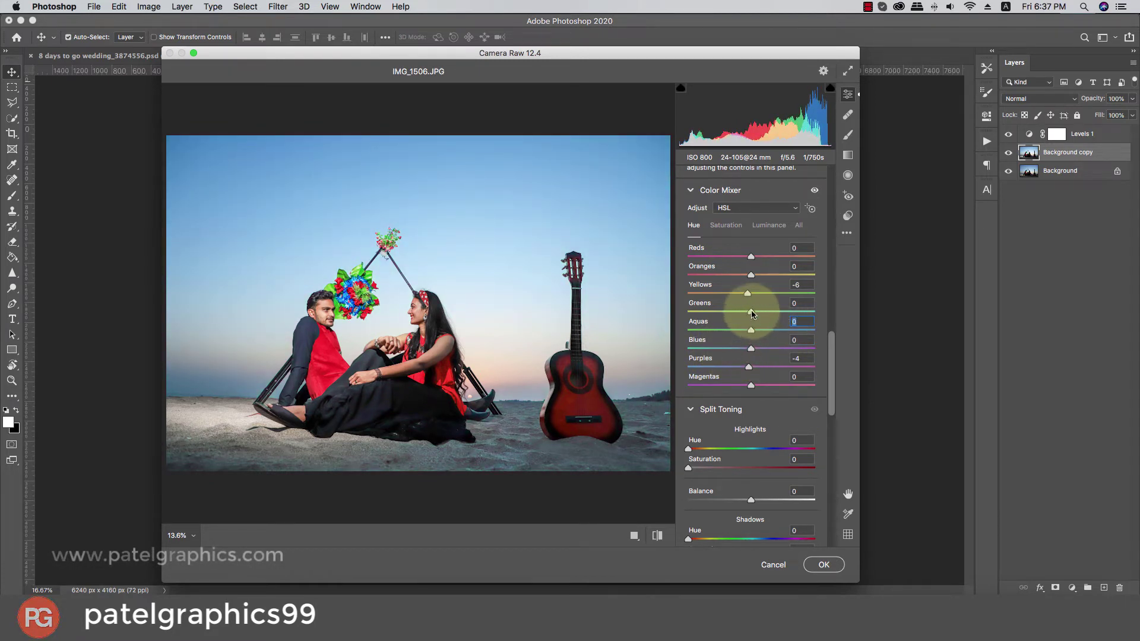
{"action": "left_click_drag", "start_coordinate": [751, 312], "coordinate": [755, 313]}
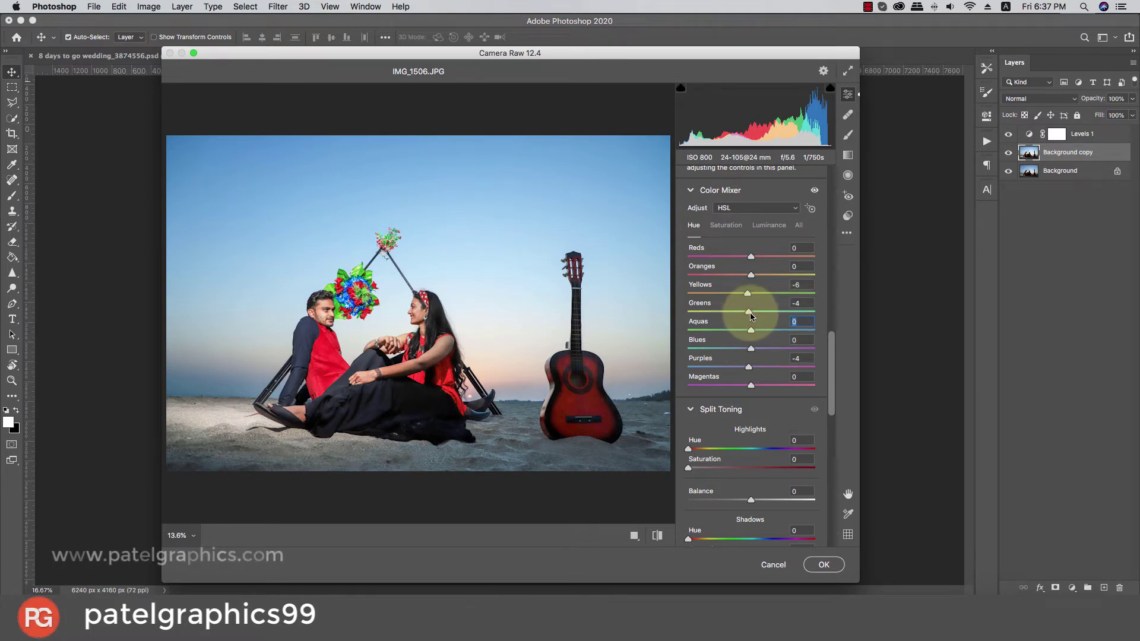
{"action": "left_click_drag", "start_coordinate": [829, 359], "coordinate": [831, 490]}
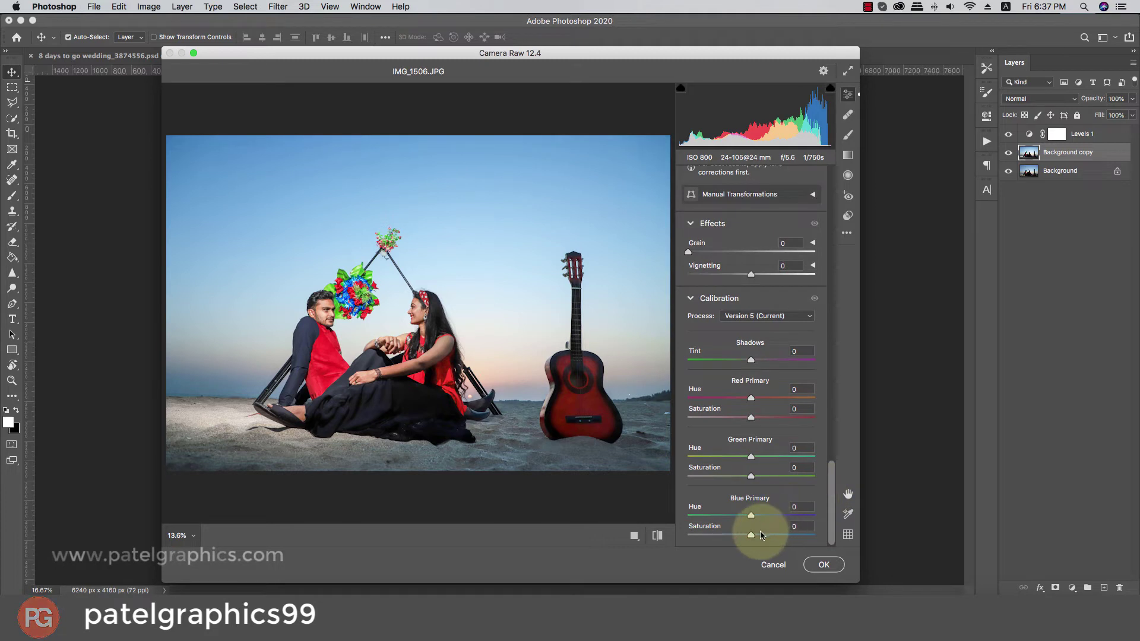
- Set Calibration primaries: Red +18/-4, Green +27/-22, Blue -25/+26
{"action": "mouse_move", "coordinate": [759, 537]}
{"action": "left_mouse_down"}
{"action": "mouse_move", "coordinate": [798, 527]}
{"action": "mouse_move", "coordinate": [736, 516]}
{"action": "left_mouse_up"}
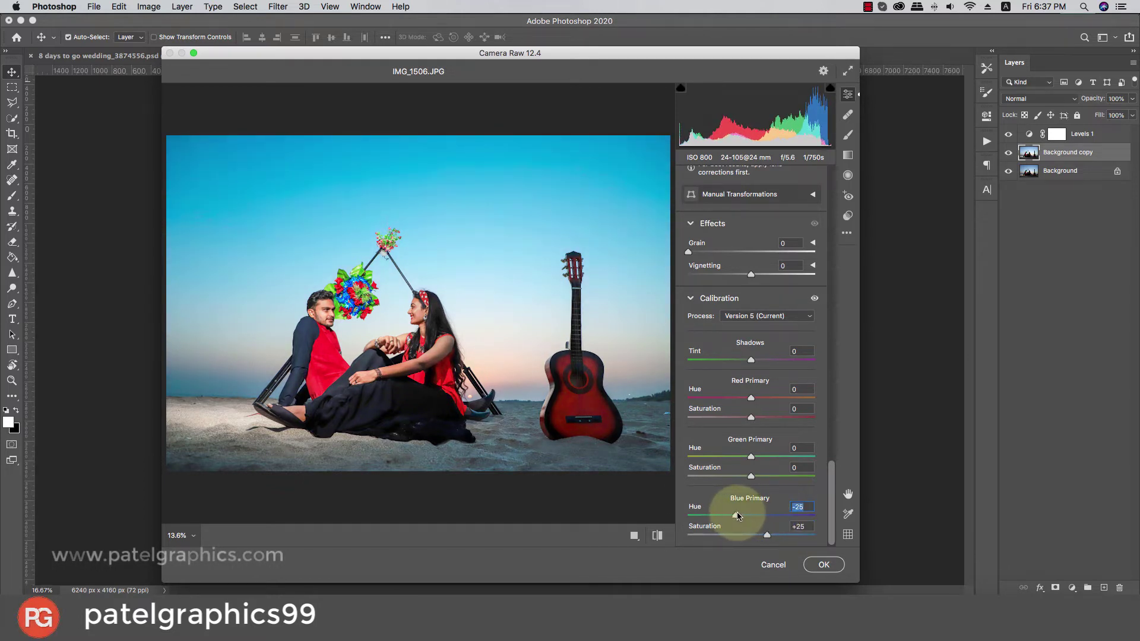
{"action": "left_click_drag", "start_coordinate": [767, 535], "coordinate": [769, 537]}
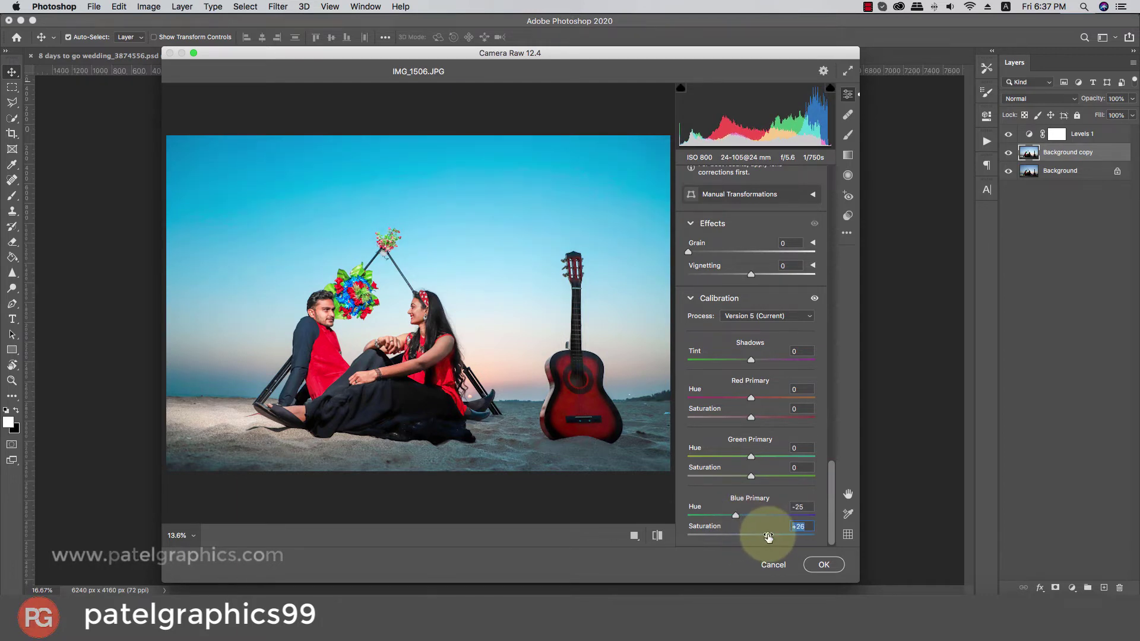
{"action": "mouse_move", "coordinate": [751, 476]}
{"action": "left_mouse_down"}
{"action": "mouse_move", "coordinate": [738, 476]}
{"action": "mouse_move", "coordinate": [769, 457]}
{"action": "left_mouse_up"}
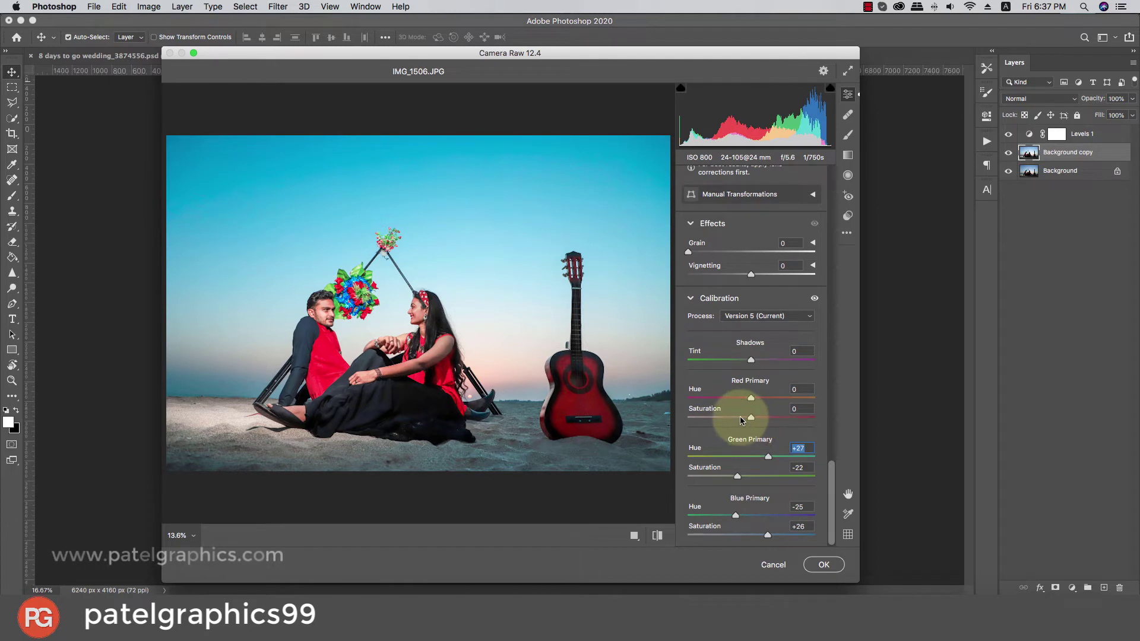
{"action": "mouse_move", "coordinate": [752, 417]}
{"action": "left_mouse_down"}
{"action": "mouse_move", "coordinate": [740, 418]}
{"action": "mouse_move", "coordinate": [763, 399]}
{"action": "mouse_move", "coordinate": [749, 419]}
{"action": "left_mouse_up"}
{"action": "scroll", "coordinate": [751, 356], "scroll_direction": "up", "scroll_amount": 2}
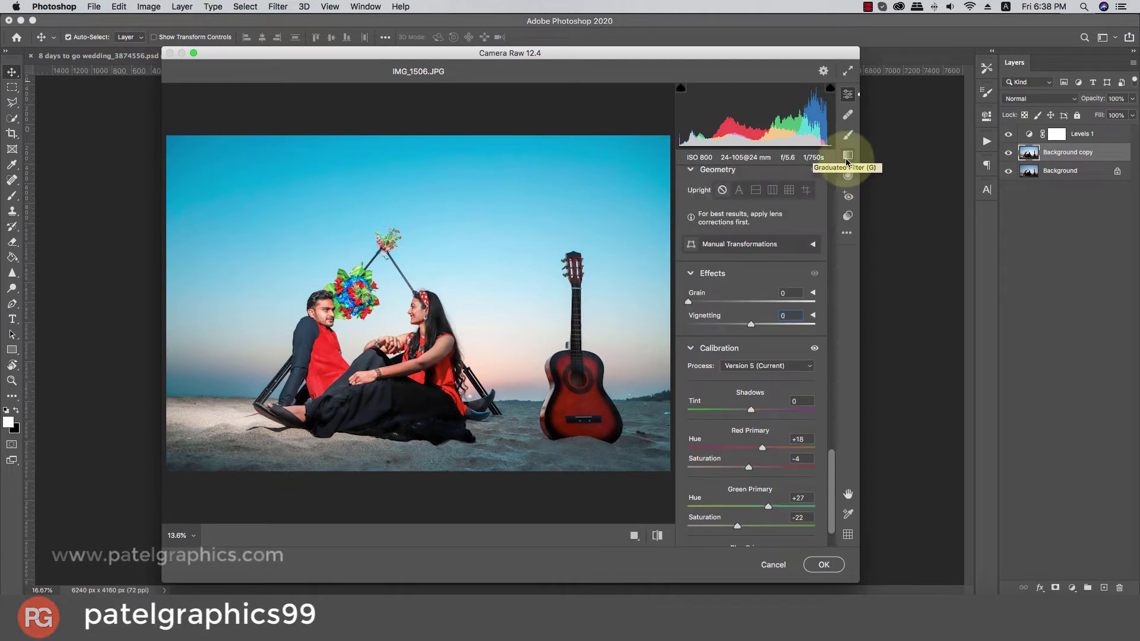
- Add a Graduated Filter over the sand with Exposure -0.15 and Temperature +37
{"action": "left_click", "coordinate": [848, 156]}
{"action": "mouse_move", "coordinate": [457, 457]}
{"action": "left_mouse_down"}
{"action": "mouse_move", "coordinate": [455, 427]}
{"action": "mouse_move", "coordinate": [456, 484]}
{"action": "left_mouse_up"}
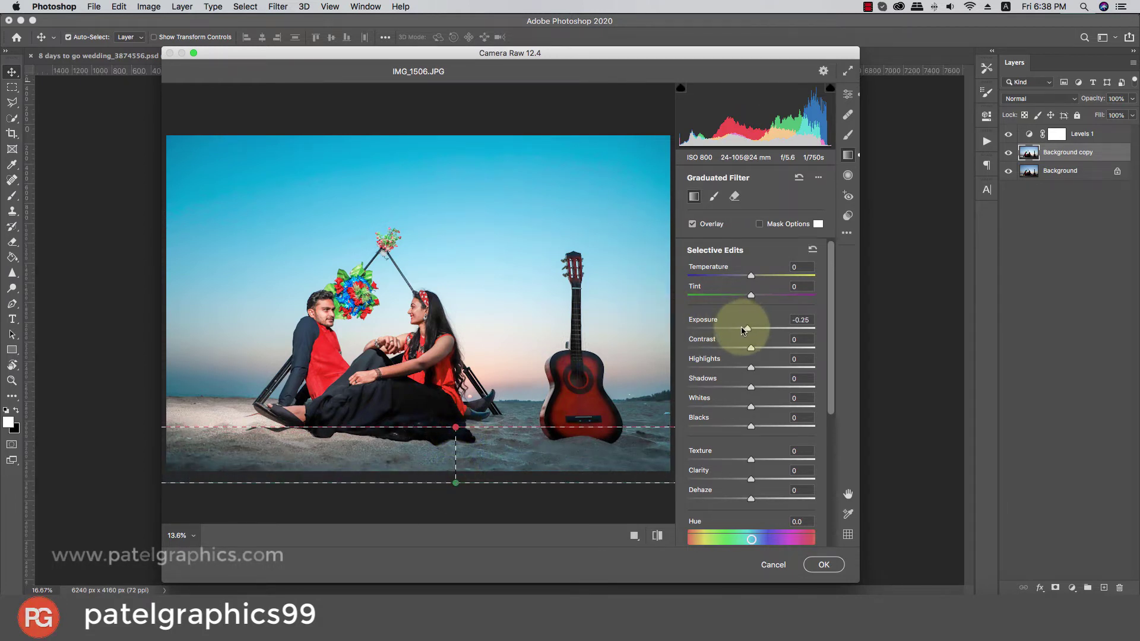
{"action": "mouse_move", "coordinate": [751, 328]}
{"action": "left_mouse_down"}
{"action": "mouse_move", "coordinate": [725, 326]}
{"action": "mouse_move", "coordinate": [749, 328]}
{"action": "left_mouse_up"}
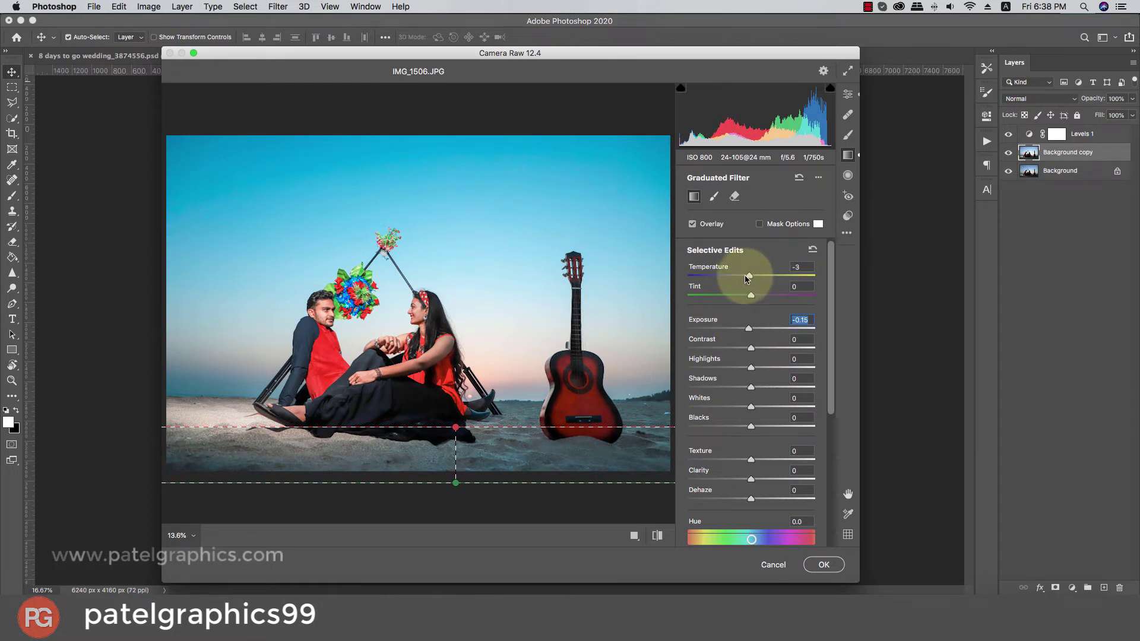
{"action": "left_click_drag", "start_coordinate": [747, 279], "coordinate": [777, 277]}
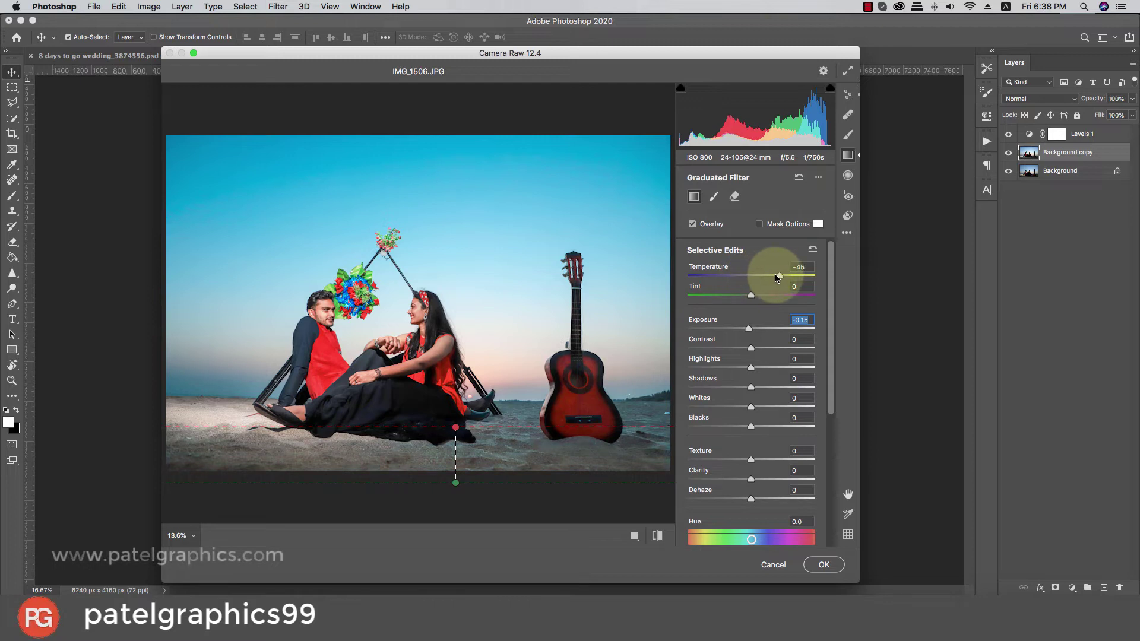
{"action": "left_click_drag", "start_coordinate": [774, 278], "coordinate": [776, 277]}
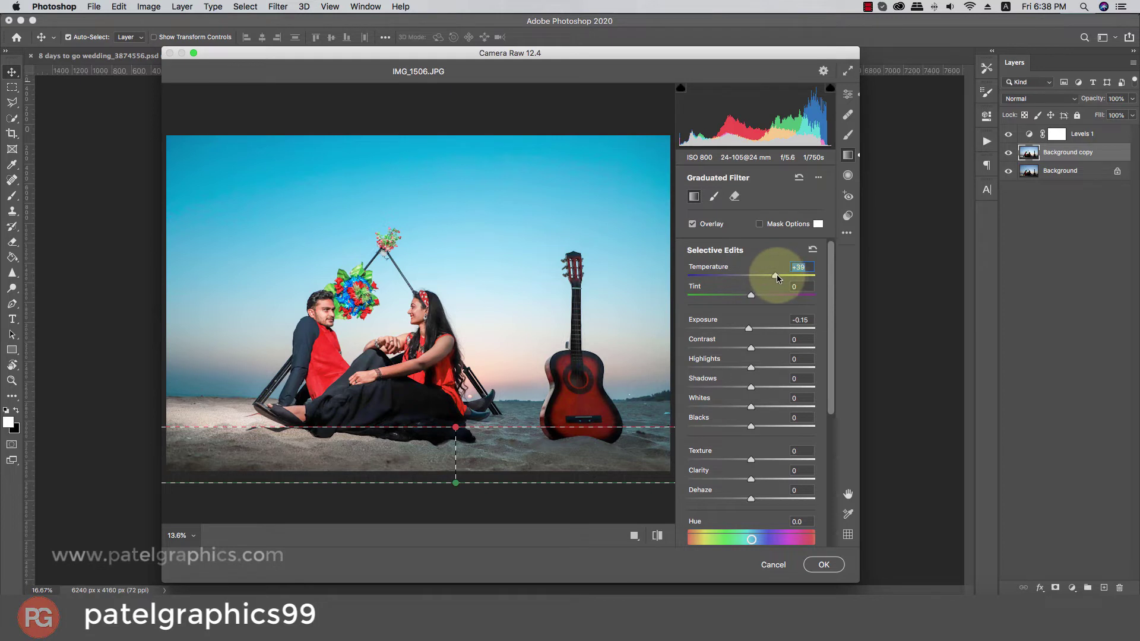
{"action": "left_click_drag", "start_coordinate": [777, 277], "coordinate": [774, 277]}
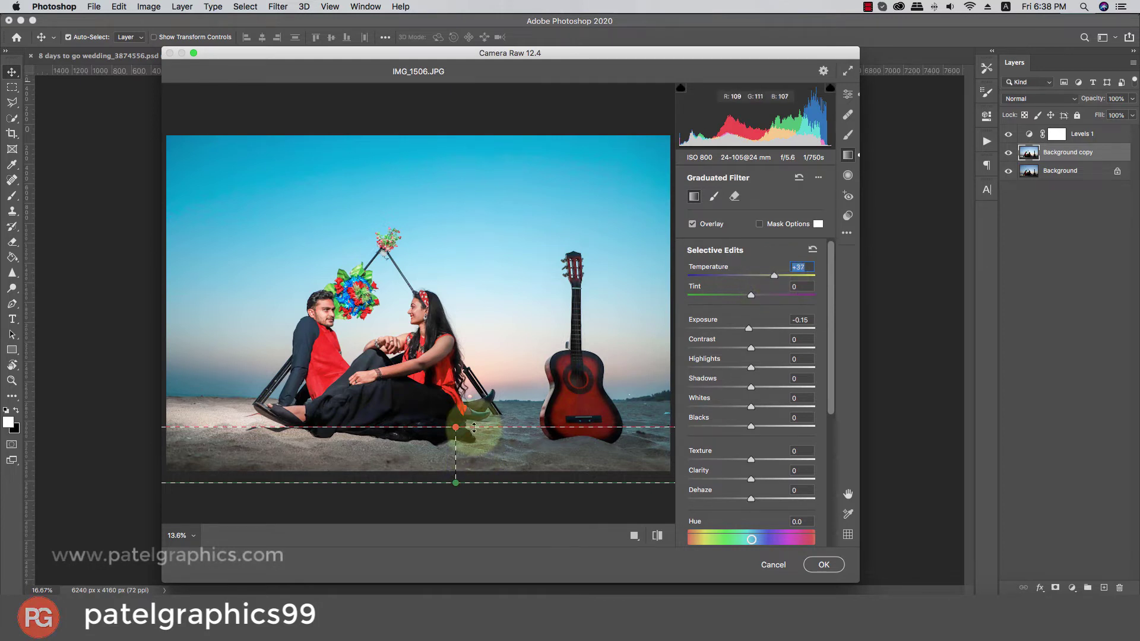
{"action": "left_click_drag", "start_coordinate": [457, 428], "coordinate": [457, 421]}
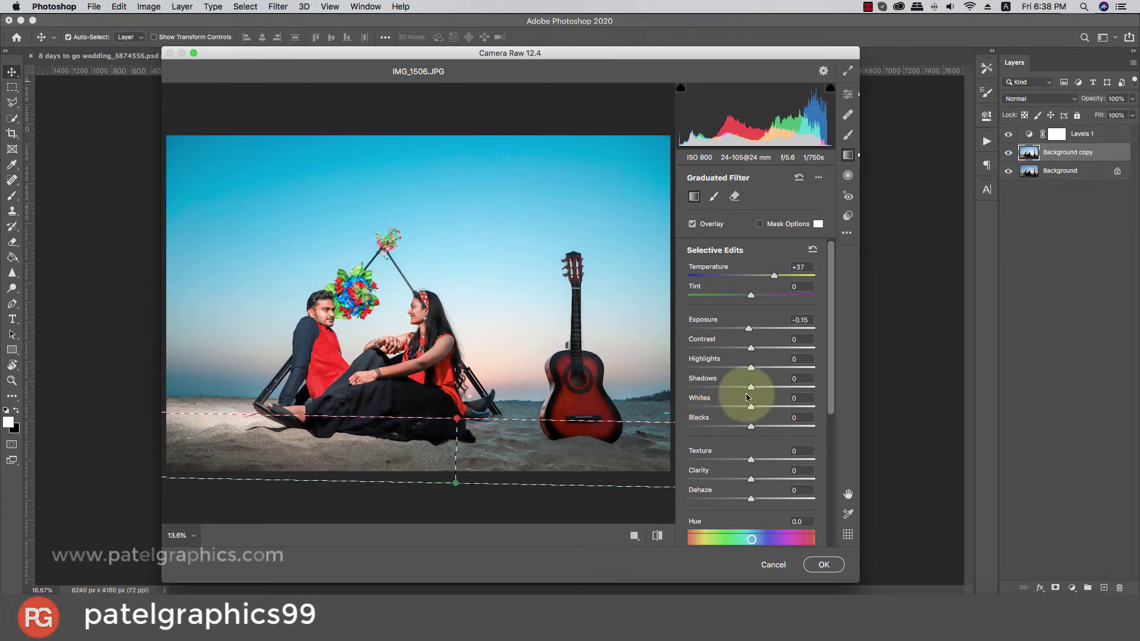
{"action": "scroll", "coordinate": [828, 347], "scroll_direction": "down", "scroll_amount": 2}
- Set the graduated filter's Hue to -3.3 and Saturation to +8
{"action": "scroll", "coordinate": [830, 376], "scroll_direction": "down", "scroll_amount": 3}
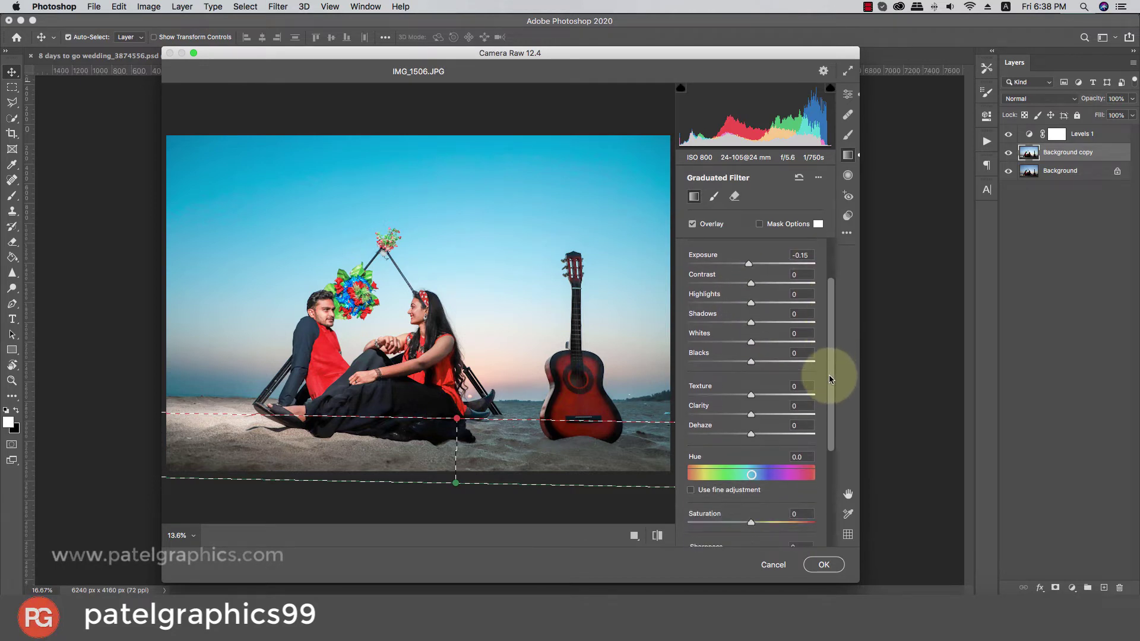
{"action": "left_click_drag", "start_coordinate": [752, 476], "coordinate": [752, 473]}
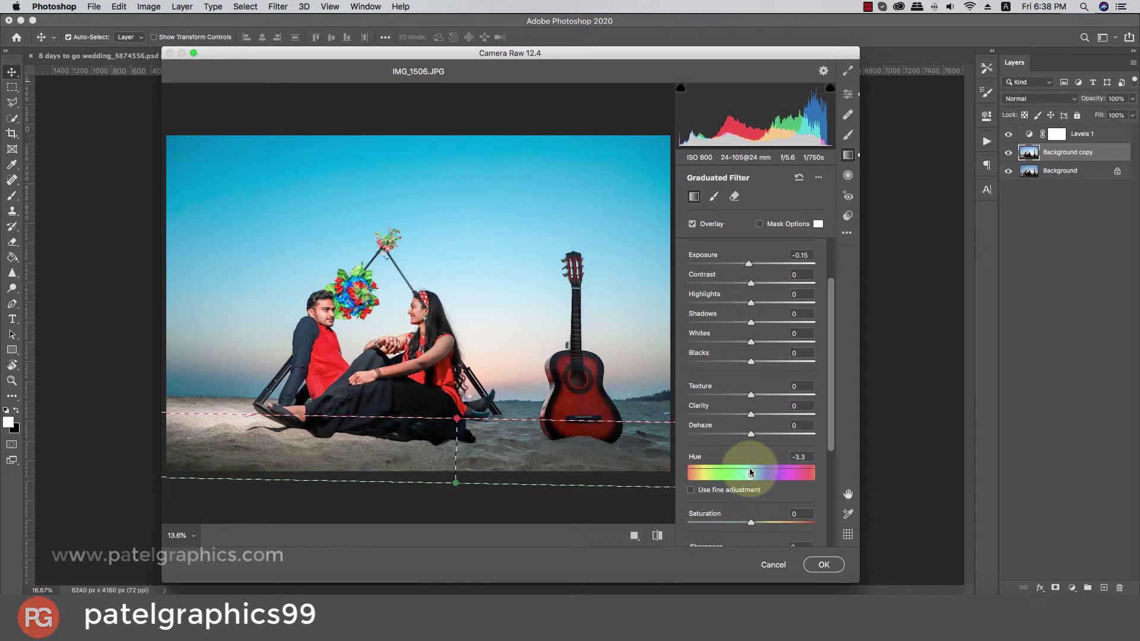
{"action": "left_click_drag", "start_coordinate": [751, 523], "coordinate": [756, 522]}
{"action": "scroll", "coordinate": [833, 362], "scroll_direction": "down", "scroll_amount": 1}
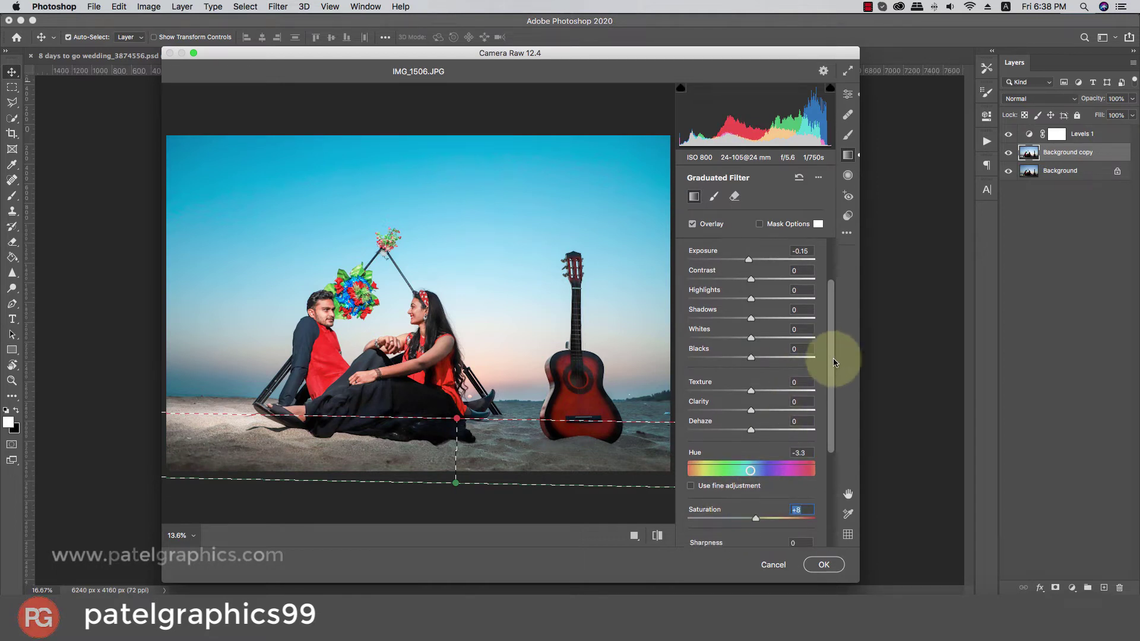
{"action": "scroll", "coordinate": [833, 362], "scroll_direction": "down", "scroll_amount": 5}
{"action": "scroll", "coordinate": [824, 429], "scroll_direction": "up", "scroll_amount": 2}
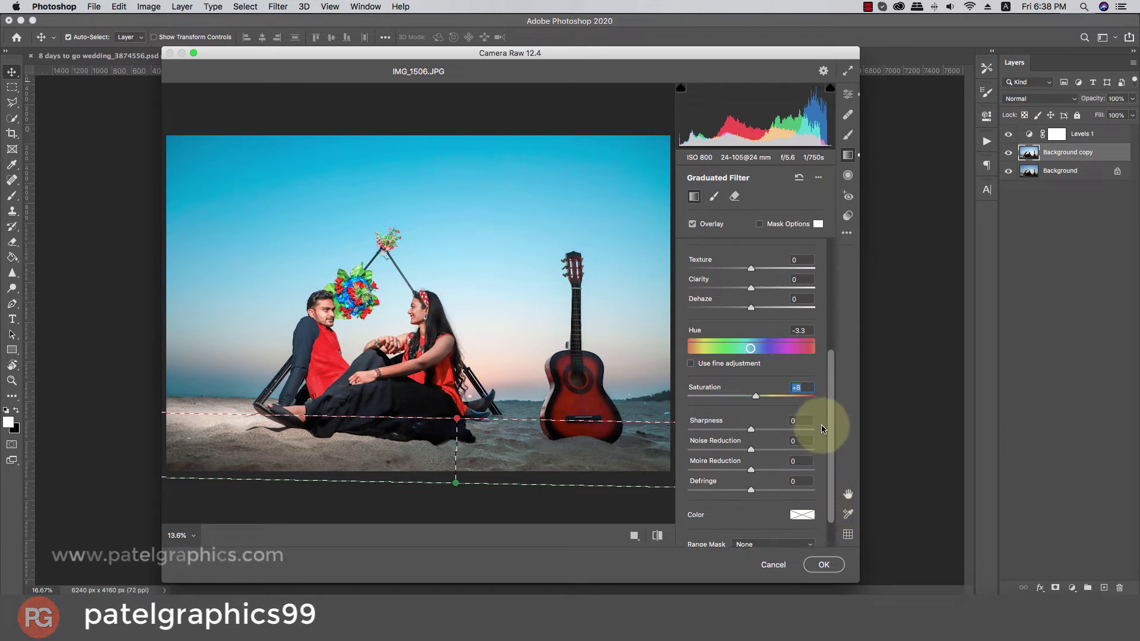
{"action": "scroll", "coordinate": [823, 428], "scroll_direction": "up", "scroll_amount": 2}
{"action": "scroll", "coordinate": [809, 395], "scroll_direction": "up", "scroll_amount": 5}
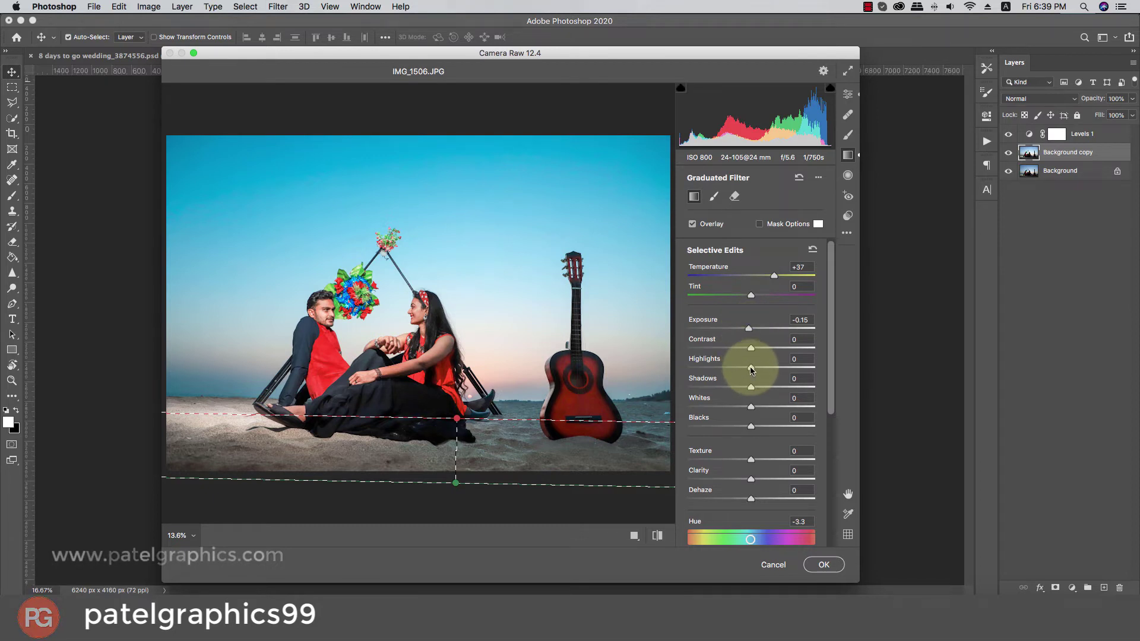
- Raise the filter's Highlights to +60 and reposition its lower and upper edges
{"action": "left_click_drag", "start_coordinate": [751, 368], "coordinate": [798, 368]}
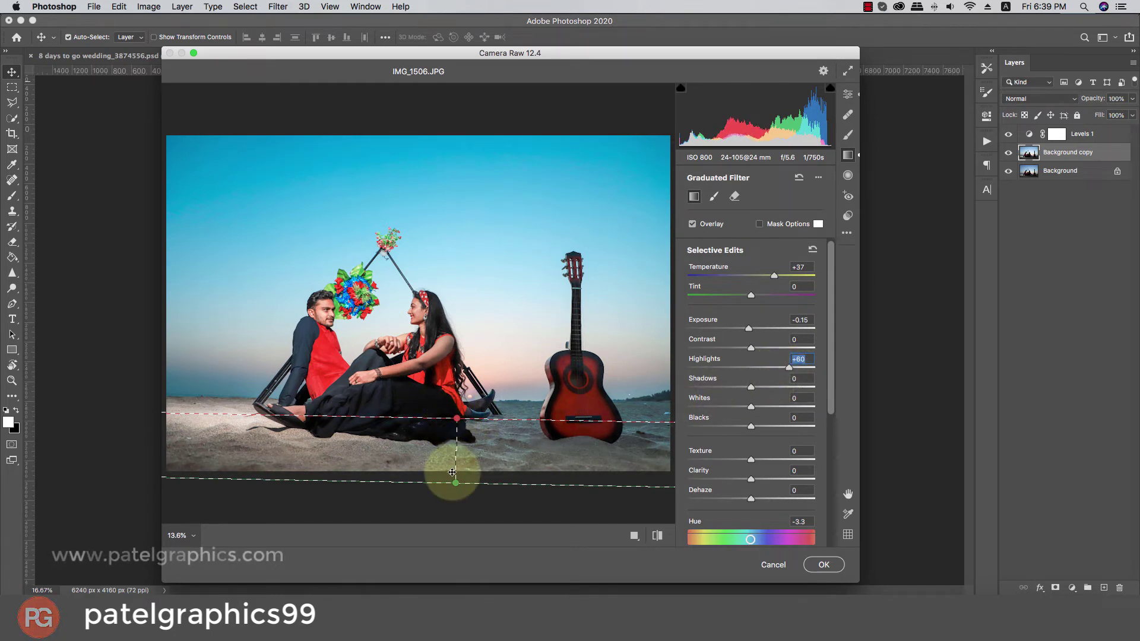
{"action": "left_click_drag", "start_coordinate": [456, 483], "coordinate": [461, 502]}
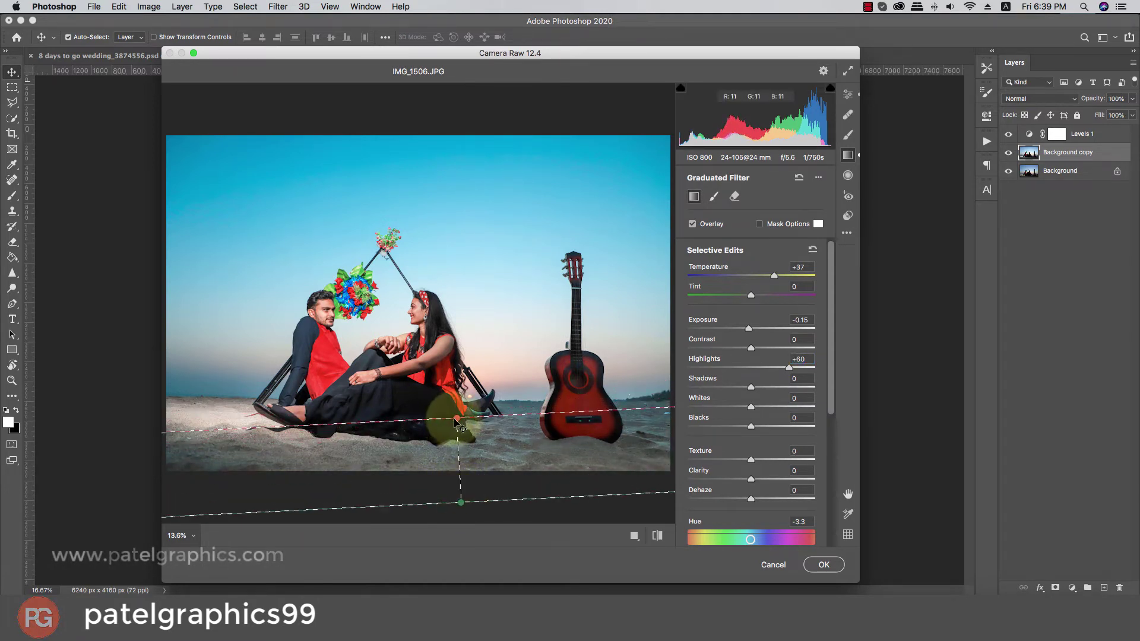
{"action": "left_click_drag", "start_coordinate": [456, 419], "coordinate": [459, 410]}
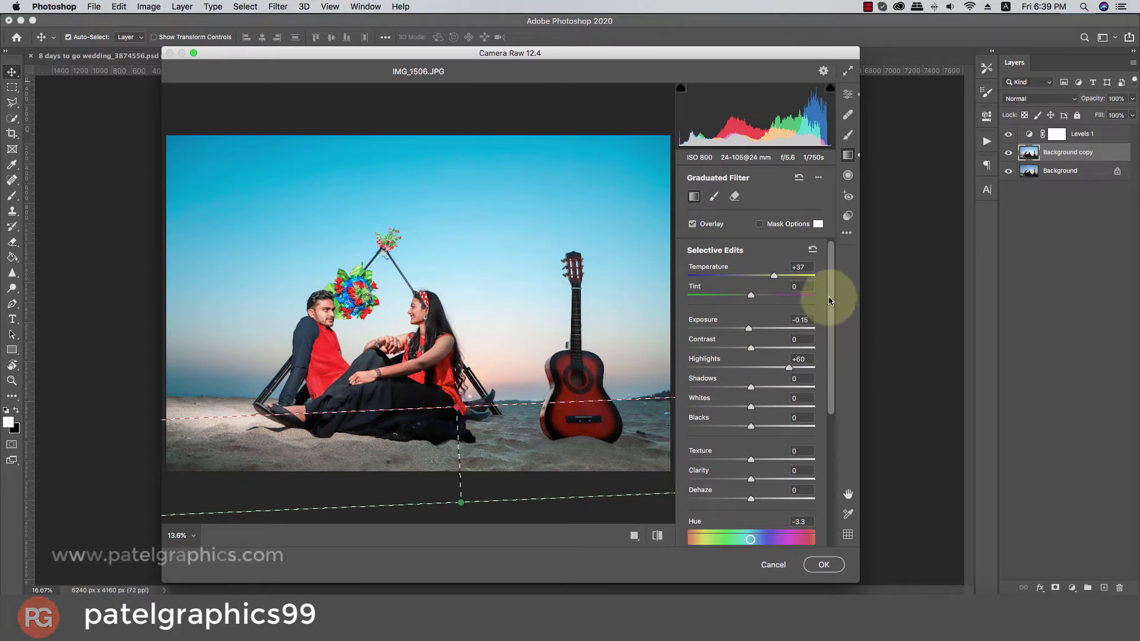
- Set up a Camera Raw Adjustment Brush at size 18 with Exposure -0.55
{"action": "left_click", "coordinate": [847, 137]}
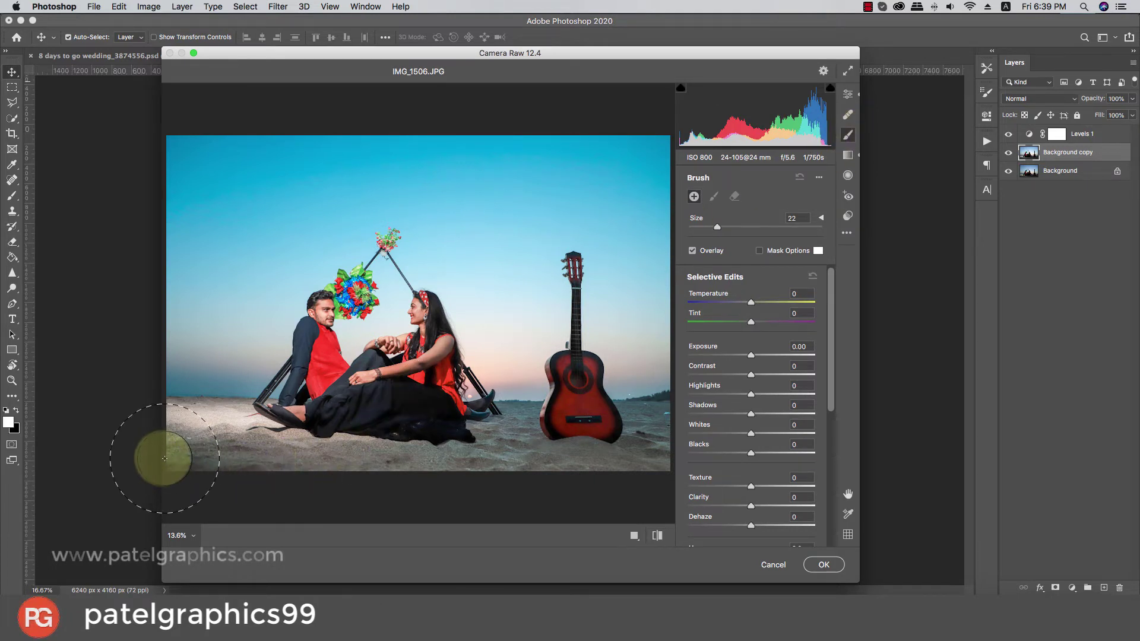
{"action": "left_click_drag", "start_coordinate": [188, 455], "coordinate": [181, 462]}
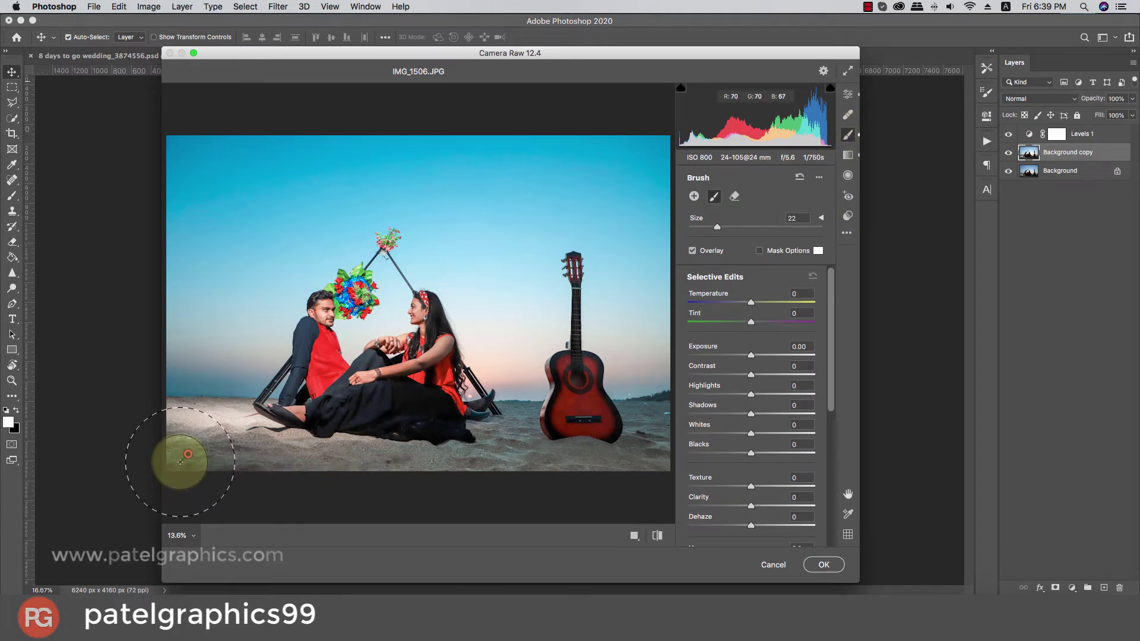
{"action": "left_click", "coordinate": [758, 305]}
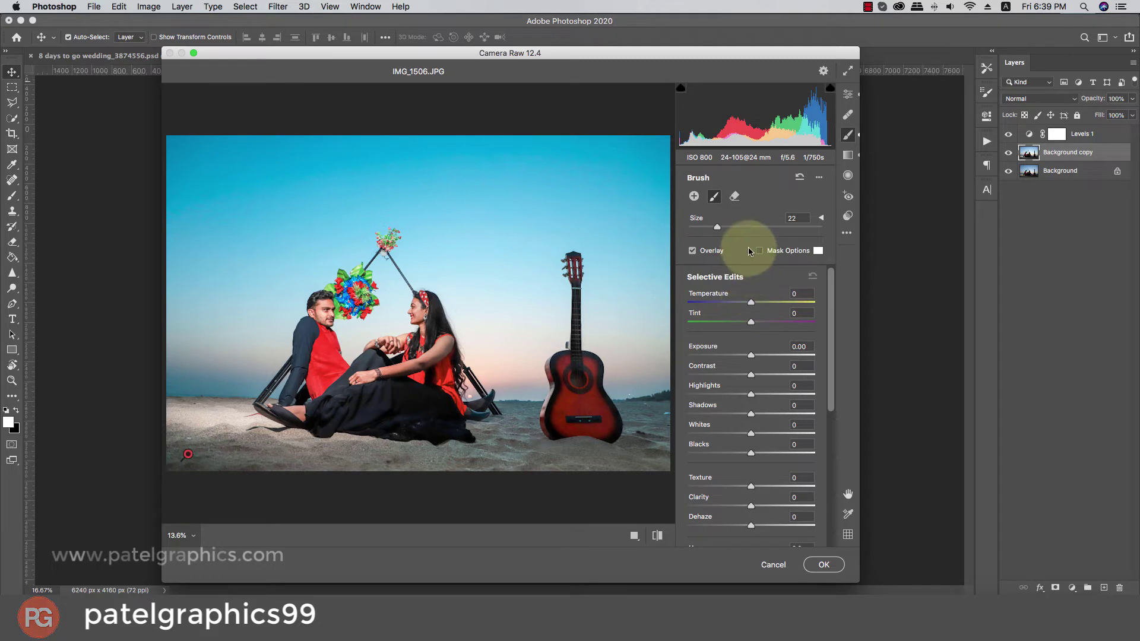
{"action": "mouse_move", "coordinate": [718, 230]}
{"action": "left_mouse_down"}
{"action": "mouse_move", "coordinate": [701, 231]}
{"action": "mouse_move", "coordinate": [712, 231]}
{"action": "left_mouse_up"}
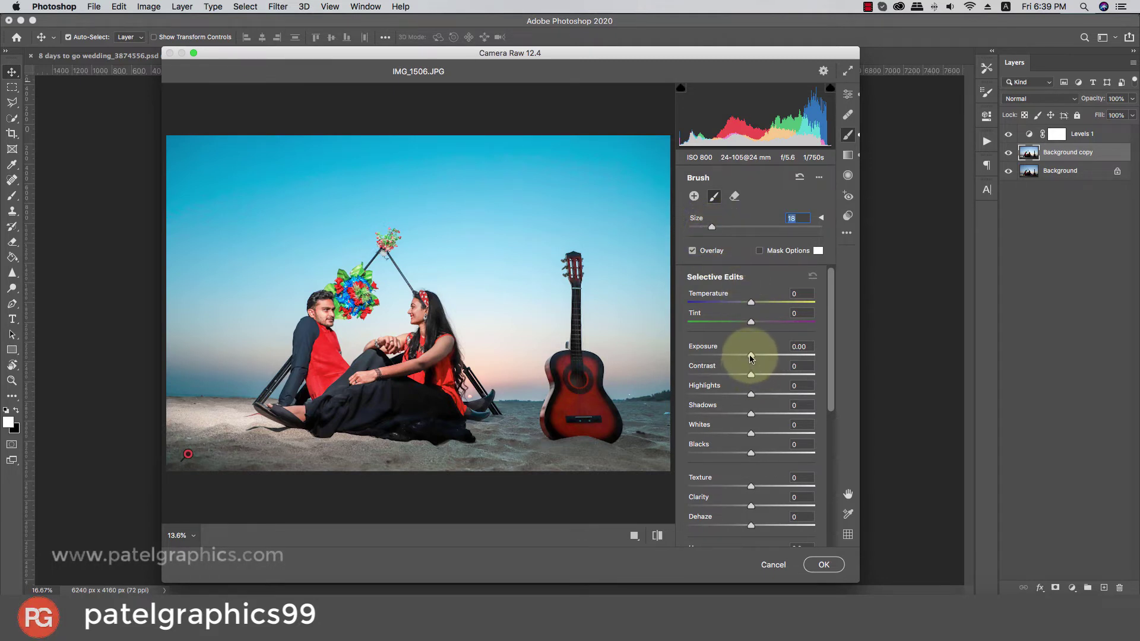
{"action": "left_click_drag", "start_coordinate": [751, 355], "coordinate": [742, 356]}
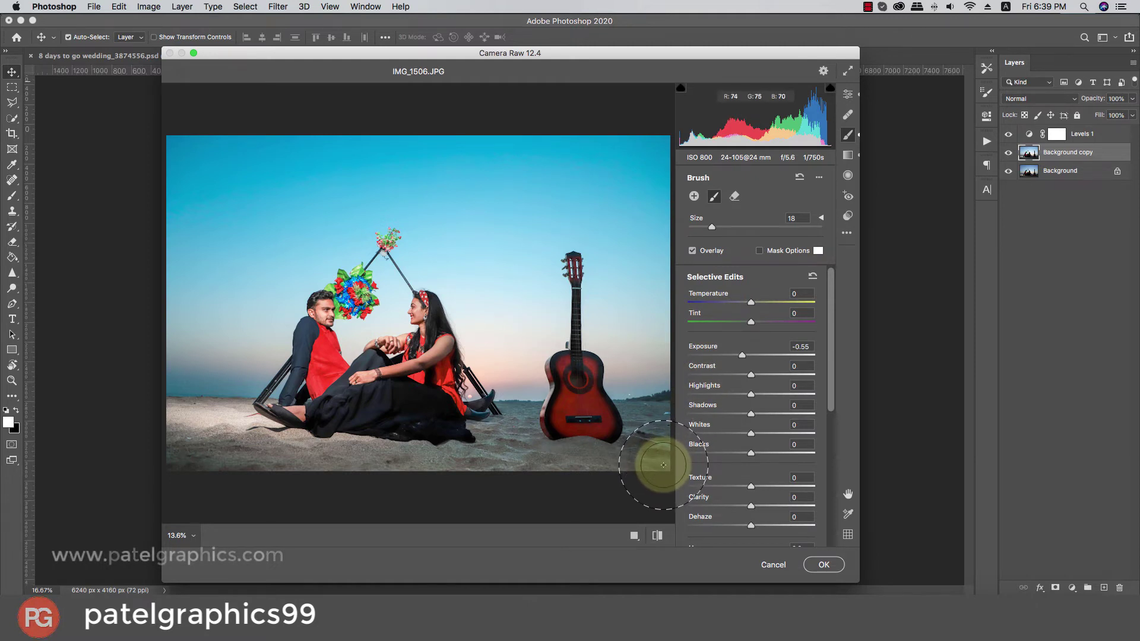
- Paint the darkening brush across the foreground sand at the bottom of the photo
{"action": "left_click_drag", "start_coordinate": [664, 465], "coordinate": [657, 464]}
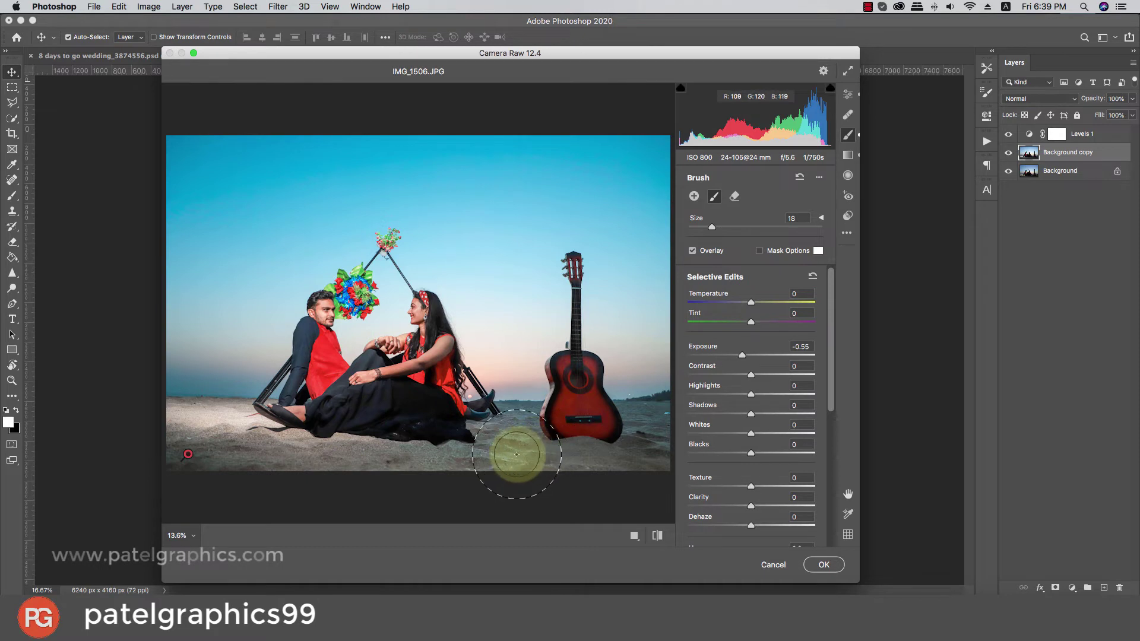
{"action": "left_click_drag", "start_coordinate": [832, 319], "coordinate": [833, 470]}
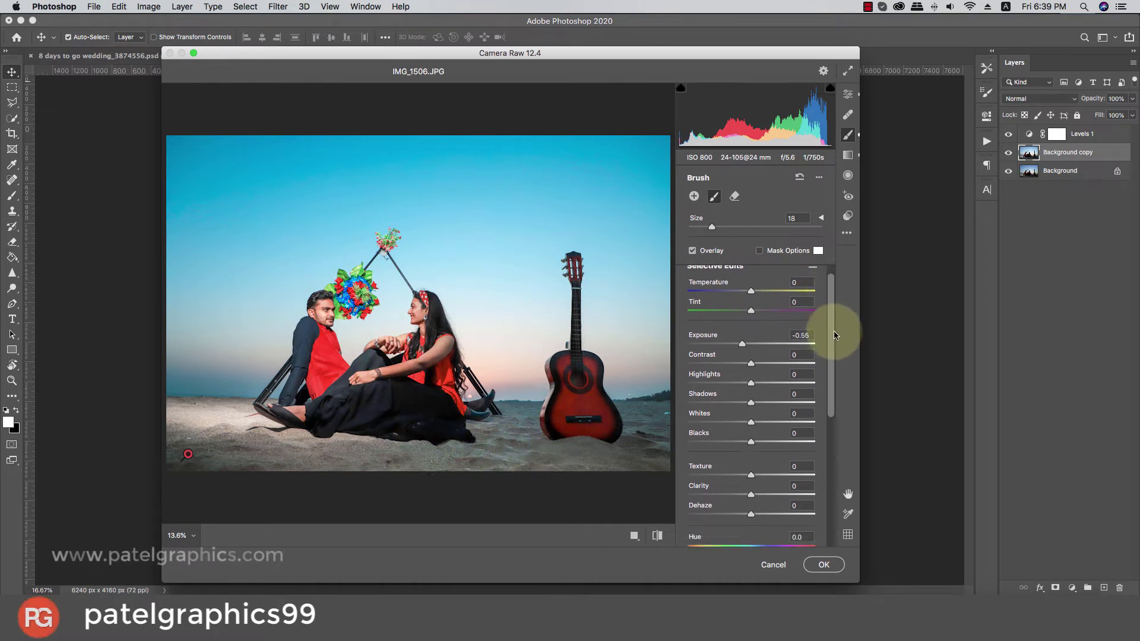
{"action": "scroll", "coordinate": [828, 452], "scroll_direction": "up", "scroll_amount": 3}
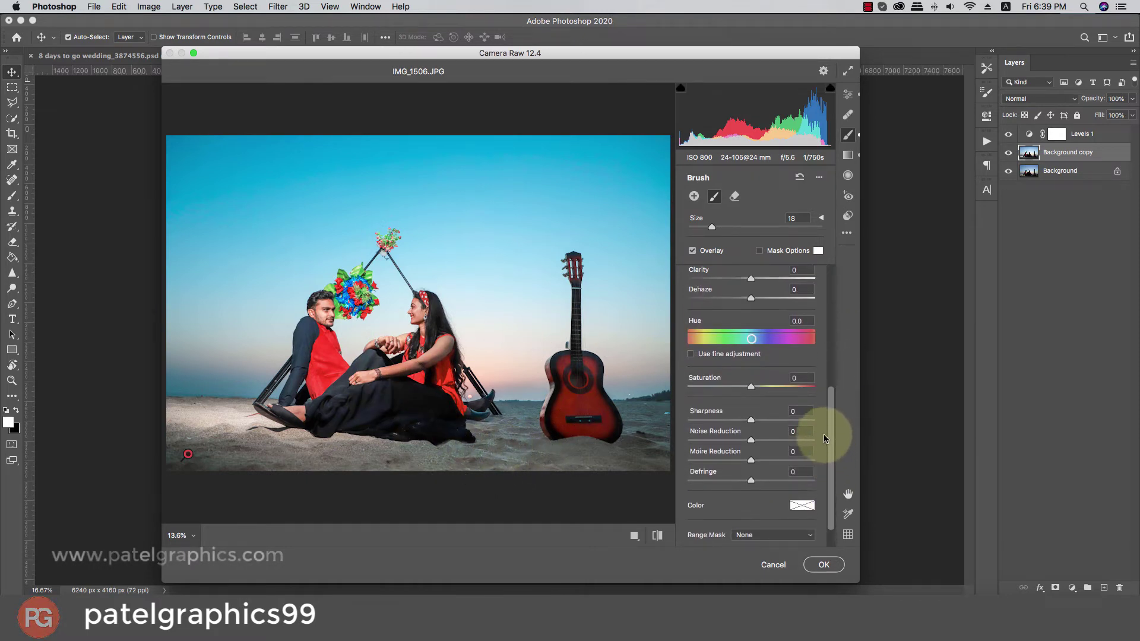
{"action": "scroll", "coordinate": [824, 433], "scroll_direction": "up", "scroll_amount": 3}
{"action": "scroll", "coordinate": [817, 388], "scroll_direction": "up", "scroll_amount": 3}
{"action": "scroll", "coordinate": [816, 345], "scroll_direction": "up", "scroll_amount": 3}
{"action": "scroll", "coordinate": [815, 321], "scroll_direction": "up", "scroll_amount": 1}
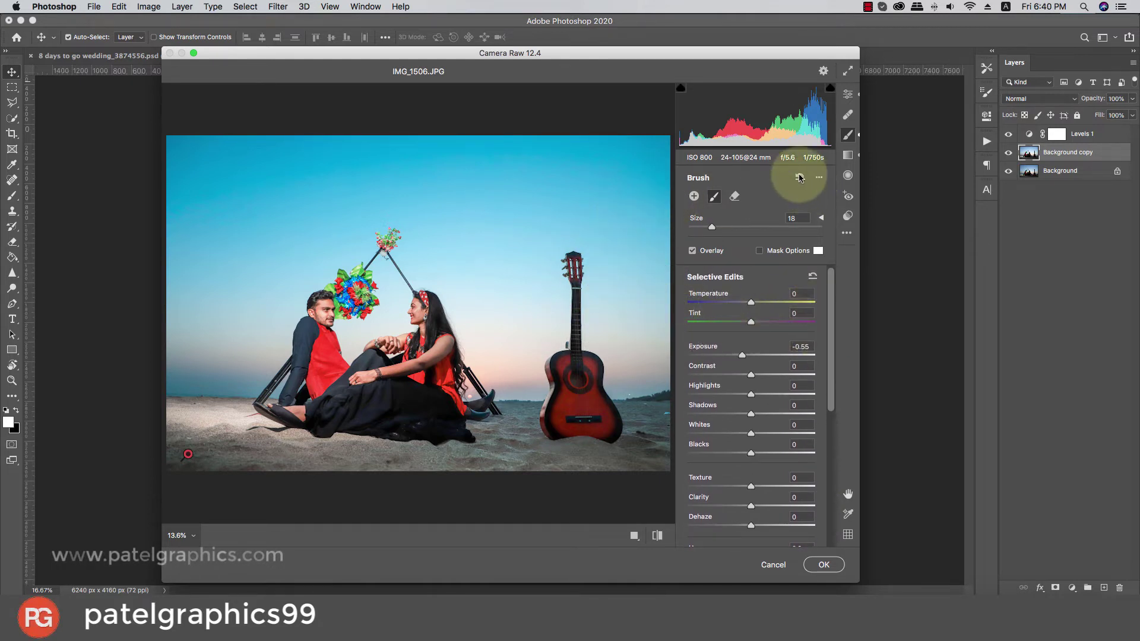
- Add a blue-channel curve point at Input 184, Output 199 and toggle it to compare
{"action": "left_click", "coordinate": [848, 95]}
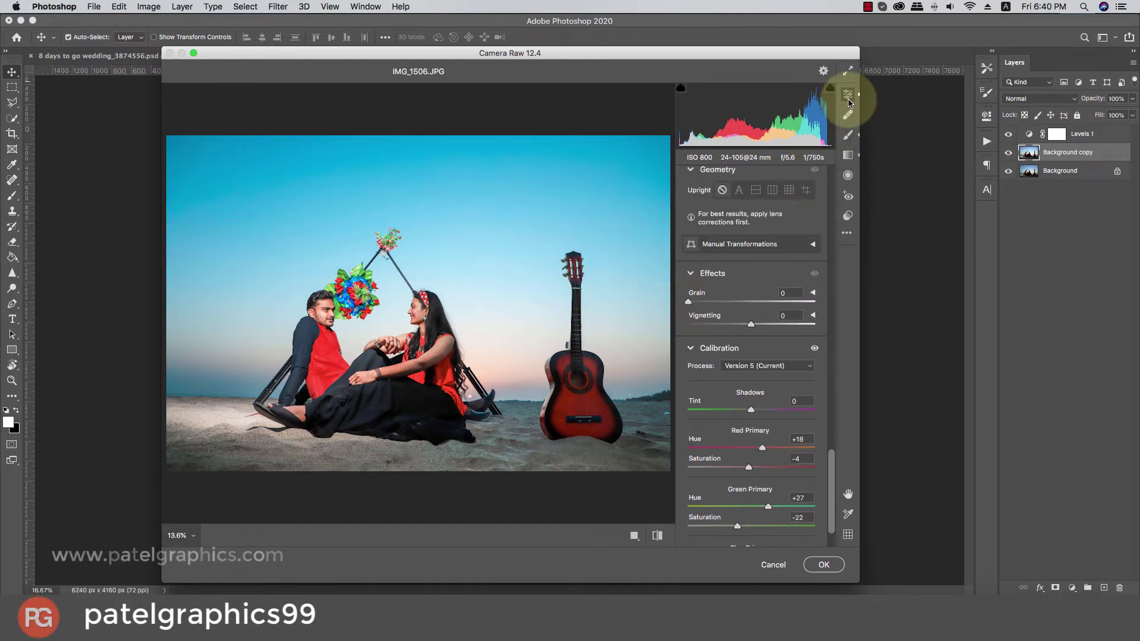
{"action": "mouse_move", "coordinate": [839, 458]}
{"action": "left_mouse_down"}
{"action": "mouse_move", "coordinate": [841, 295]}
{"action": "mouse_move", "coordinate": [823, 250]}
{"action": "left_mouse_up"}
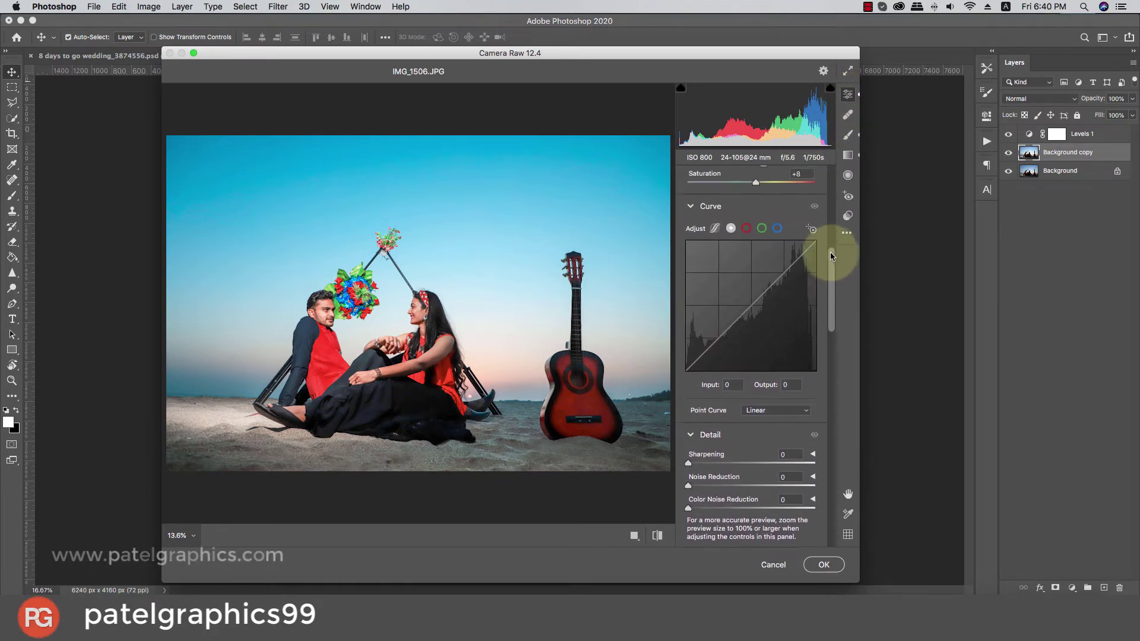
{"action": "left_click", "coordinate": [778, 280]}
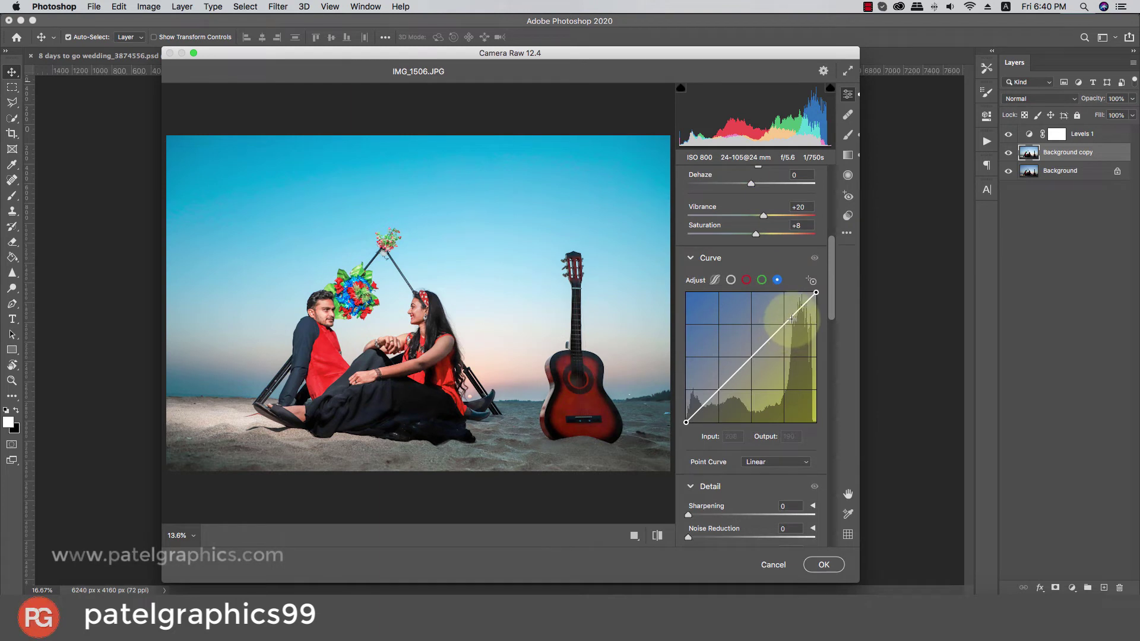
{"action": "left_click_drag", "start_coordinate": [785, 323], "coordinate": [780, 321]}
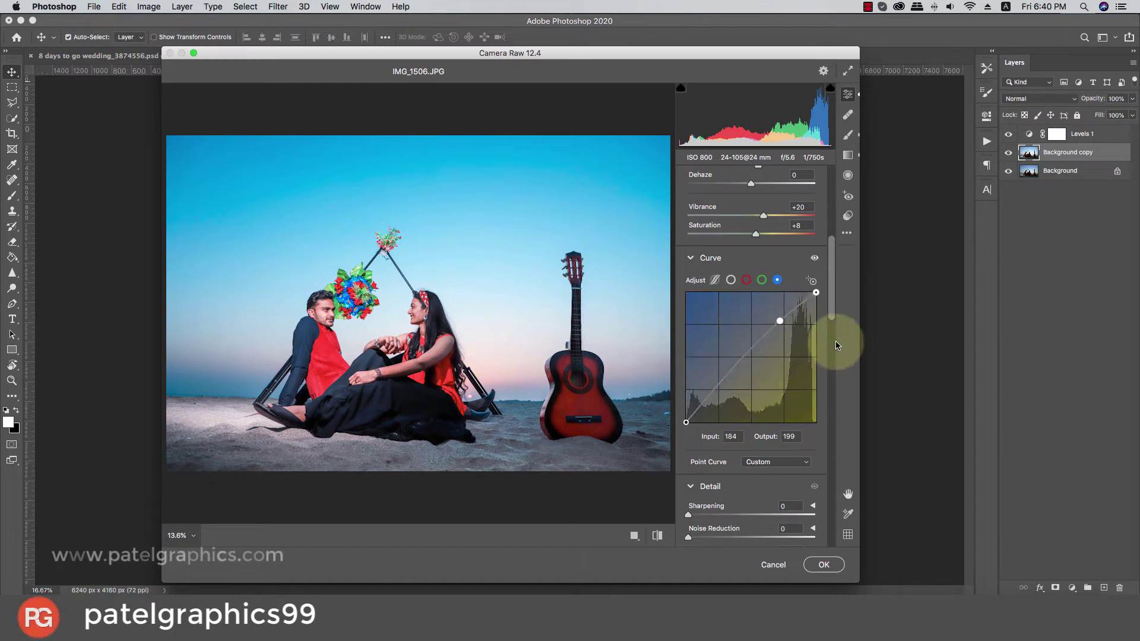
{"action": "left_click", "coordinate": [825, 259]}
{"action": "left_click_drag", "start_coordinate": [829, 259], "coordinate": [828, 199]}
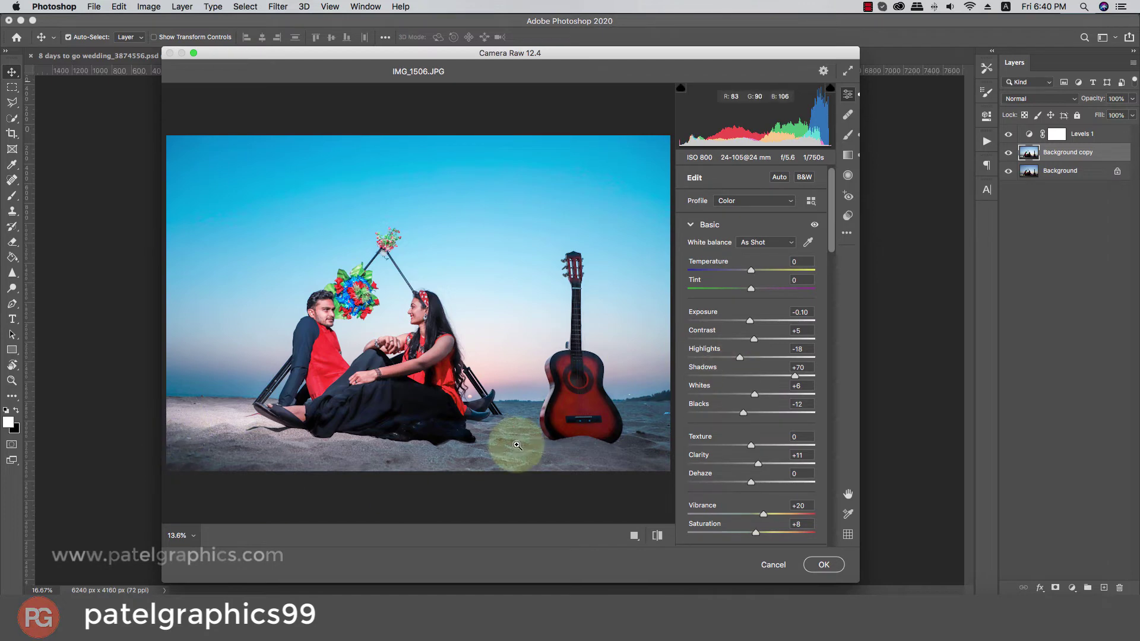
- Scroll through the Camera Raw panels and apply the grading back to the photo
{"action": "left_click_drag", "start_coordinate": [831, 235], "coordinate": [836, 537]}
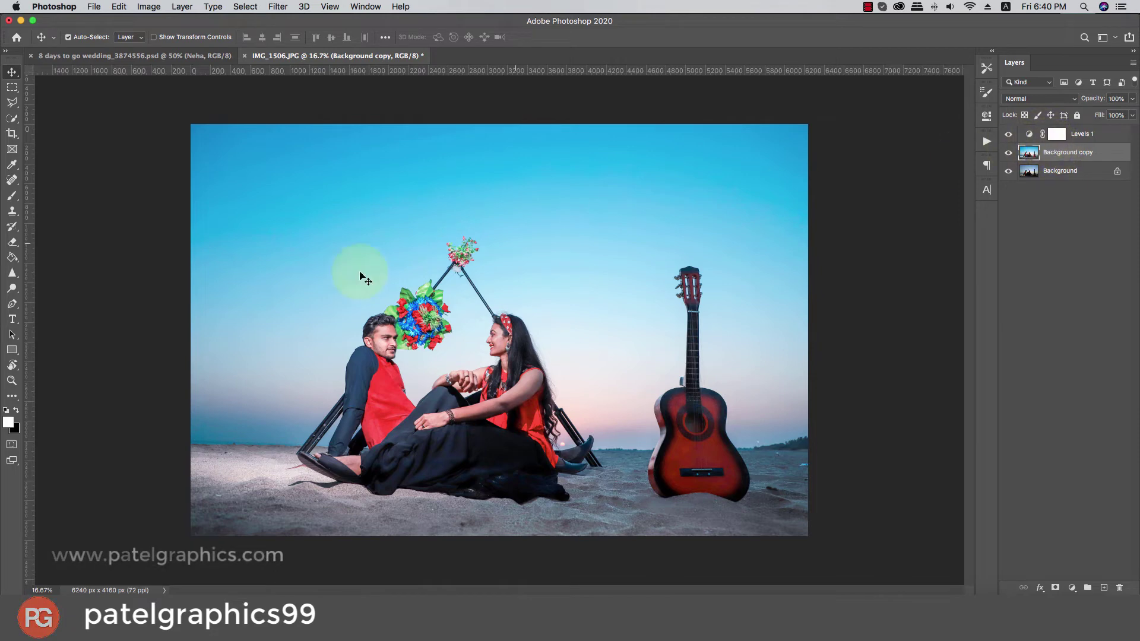
{"action": "scroll", "coordinate": [365, 349], "scroll_direction": "up", "scroll_amount": 4}
- Group the Levels 1 adjustment with Background copy into Group 1
{"action": "scroll", "coordinate": [364, 351], "scroll_direction": "down", "scroll_amount": 2}
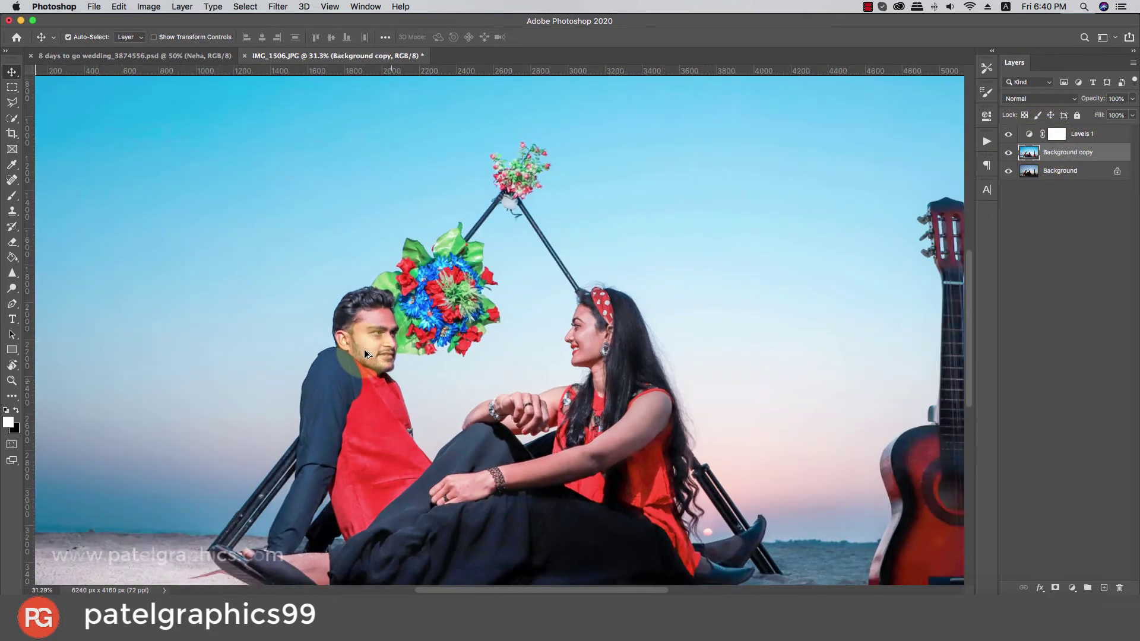
{"action": "scroll", "coordinate": [365, 349], "scroll_direction": "down", "scroll_amount": 2}
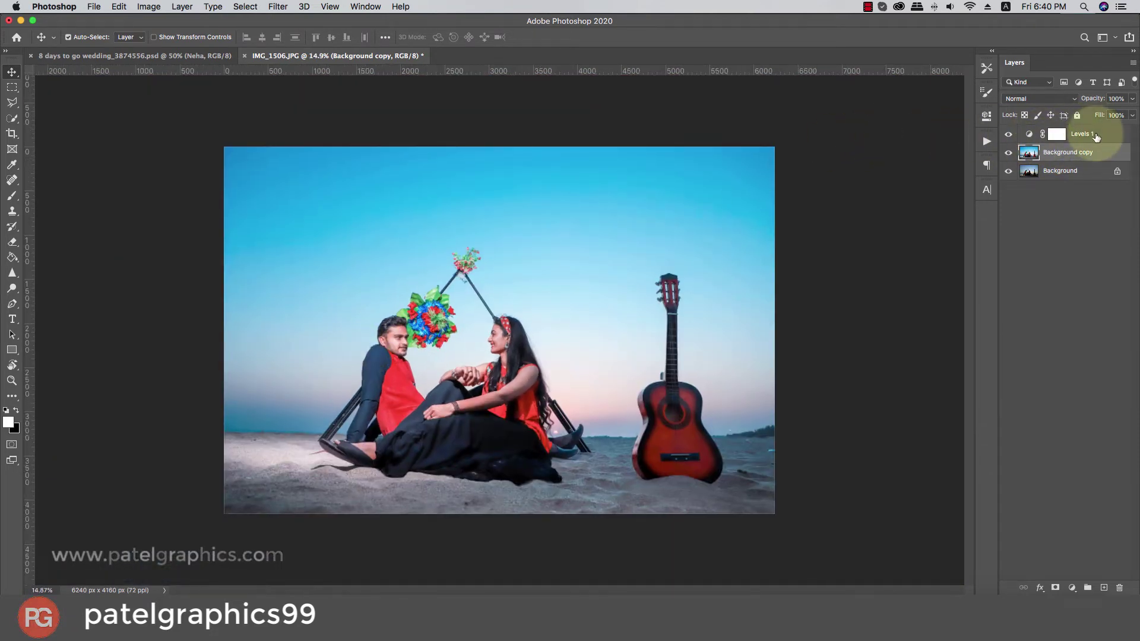
{"action": "left_click", "coordinate": [1095, 135]}
{"action": "key", "text": "super+g"}
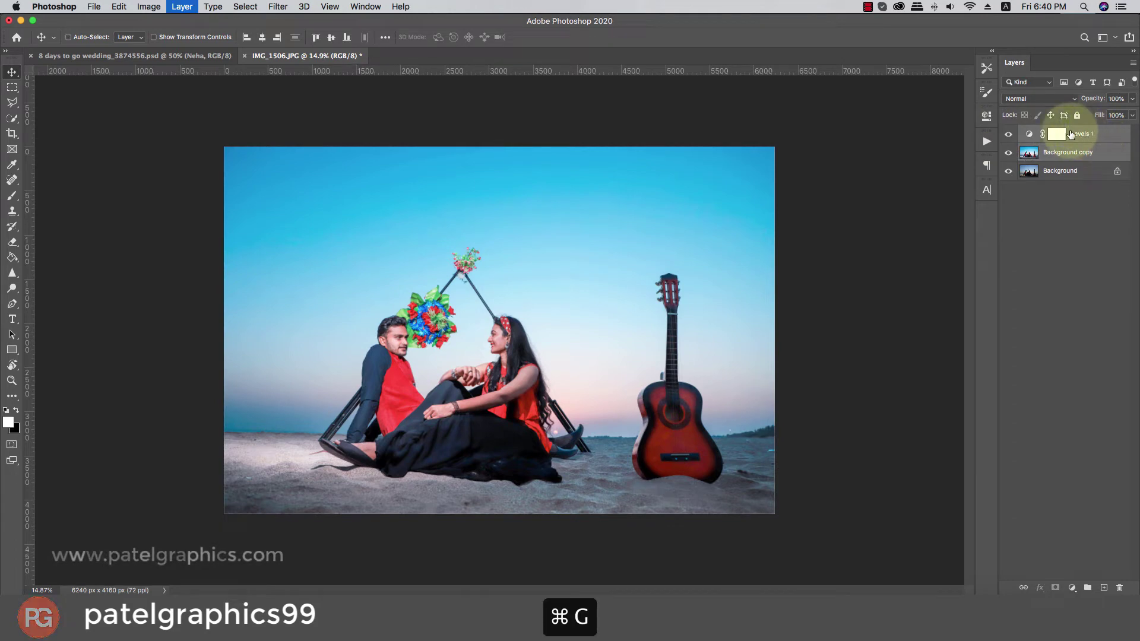
- Toggle Group 1's visibility to compare, expand it and select Background copy
{"action": "left_click", "coordinate": [1009, 133]}
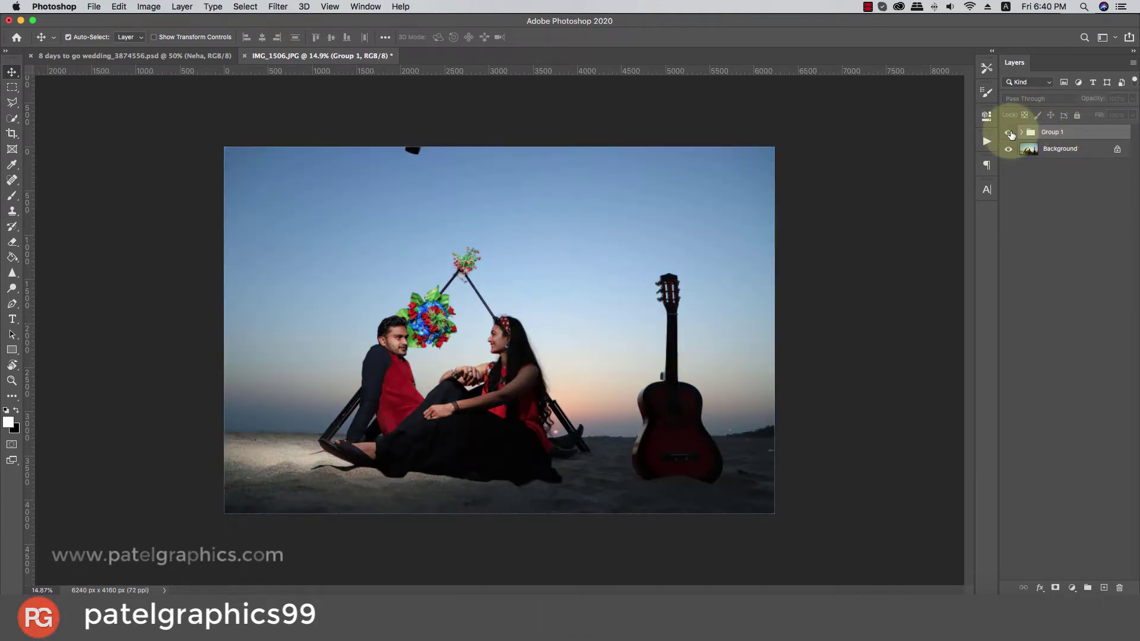
{"action": "left_click", "coordinate": [1009, 133]}
{"action": "left_click", "coordinate": [1010, 133]}
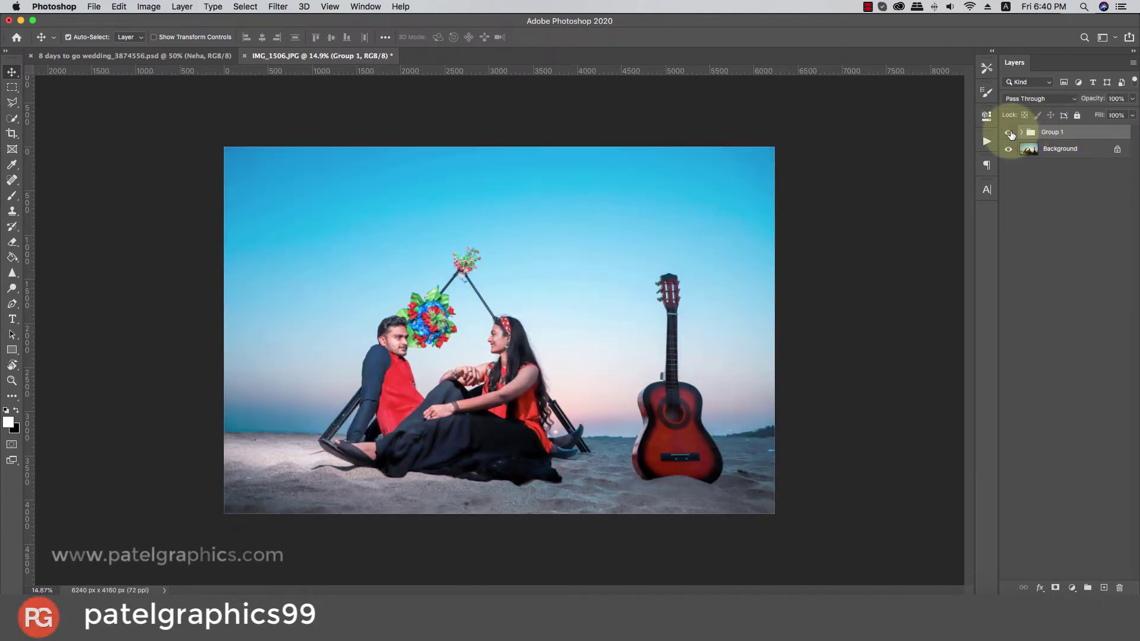
{"action": "left_click", "coordinate": [1022, 133]}
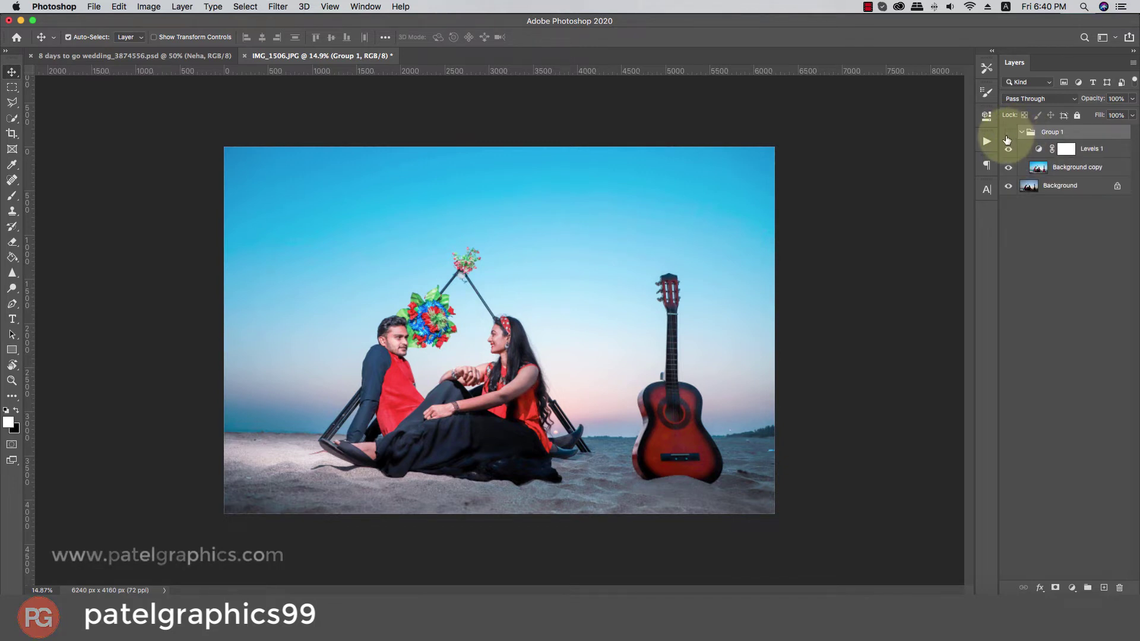
{"action": "left_click", "coordinate": [1008, 133]}
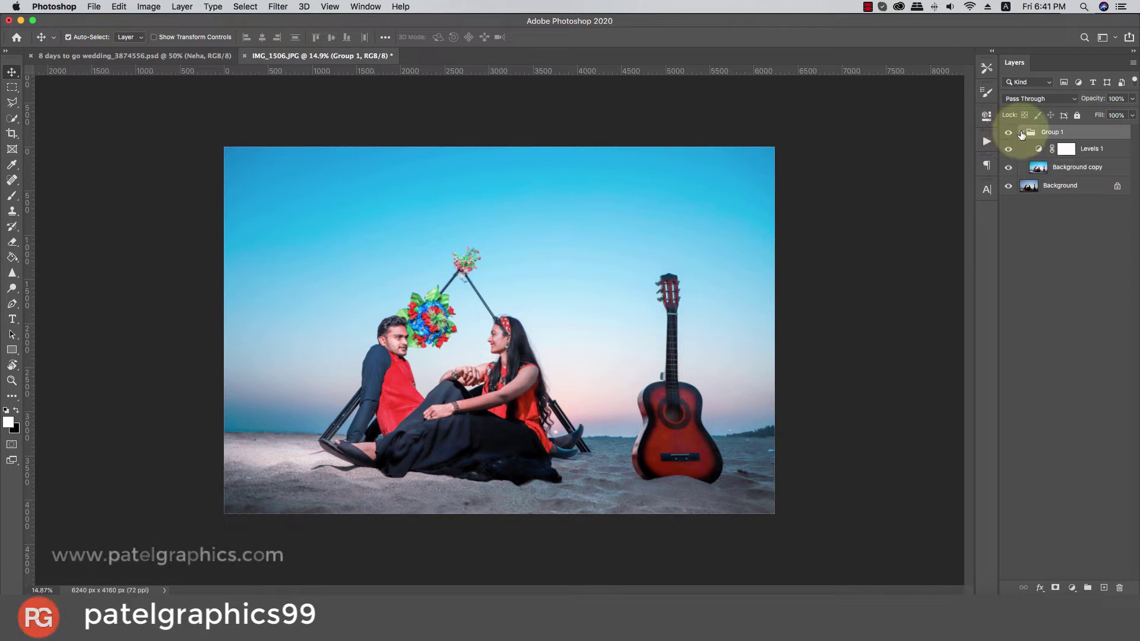
{"action": "left_click", "coordinate": [1021, 133]}
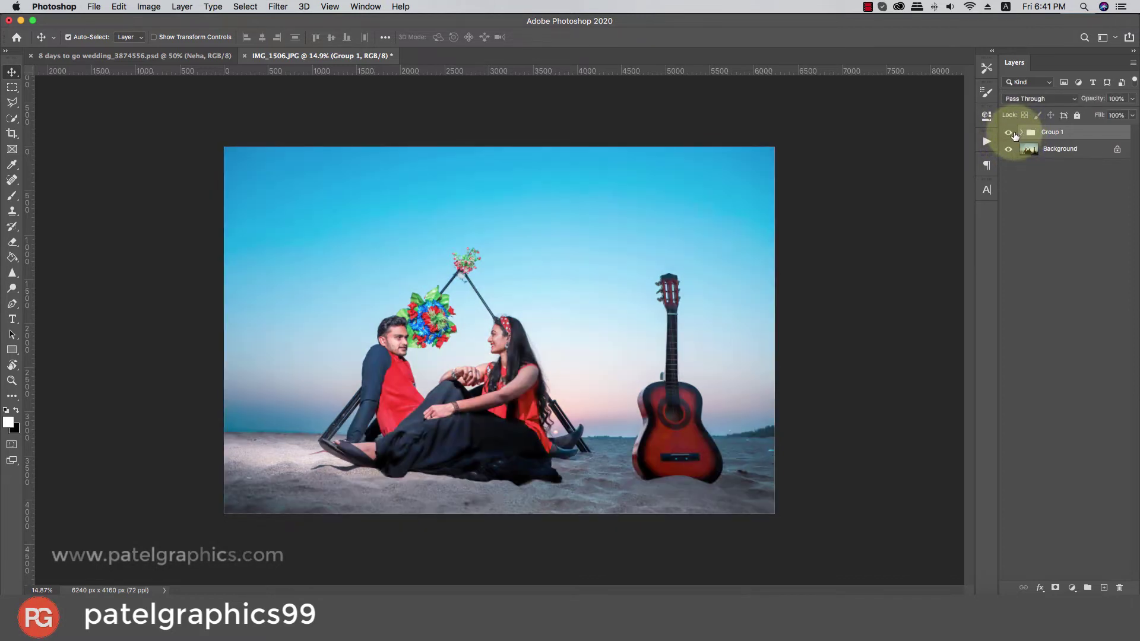
{"action": "left_click", "coordinate": [1022, 131]}
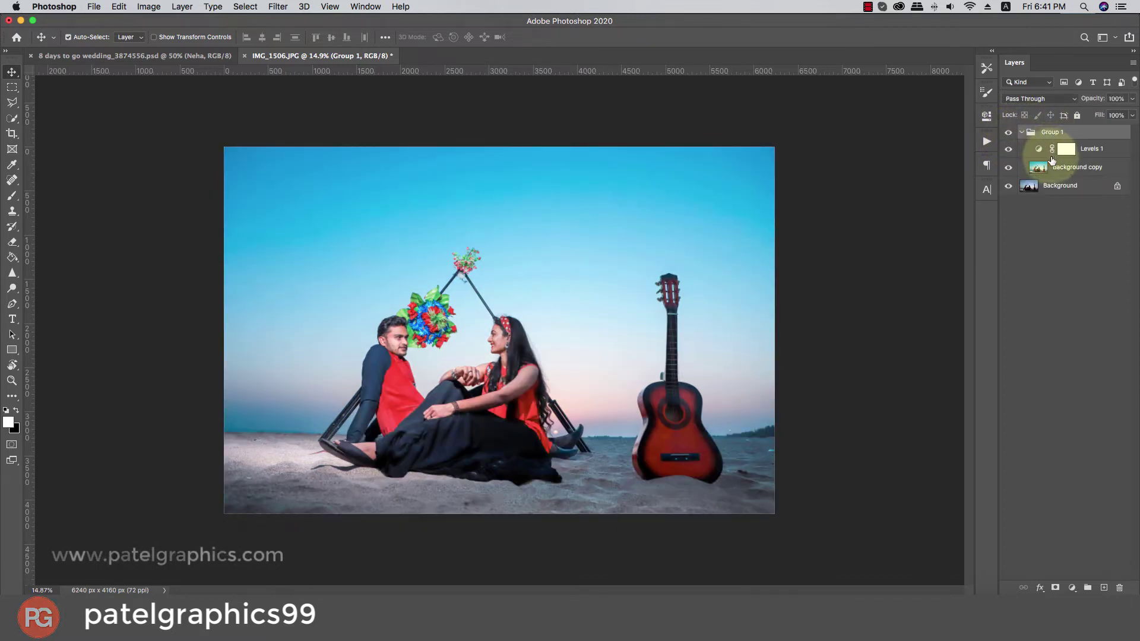
{"action": "left_click", "coordinate": [1014, 167]}
{"action": "scroll", "coordinate": [380, 338], "scroll_direction": "up", "scroll_amount": 4}
- Switch to the Mixer Brush, enlarge it and blend the skin on the man's cheek
{"action": "scroll", "coordinate": [380, 337], "scroll_direction": "up", "scroll_amount": 1}
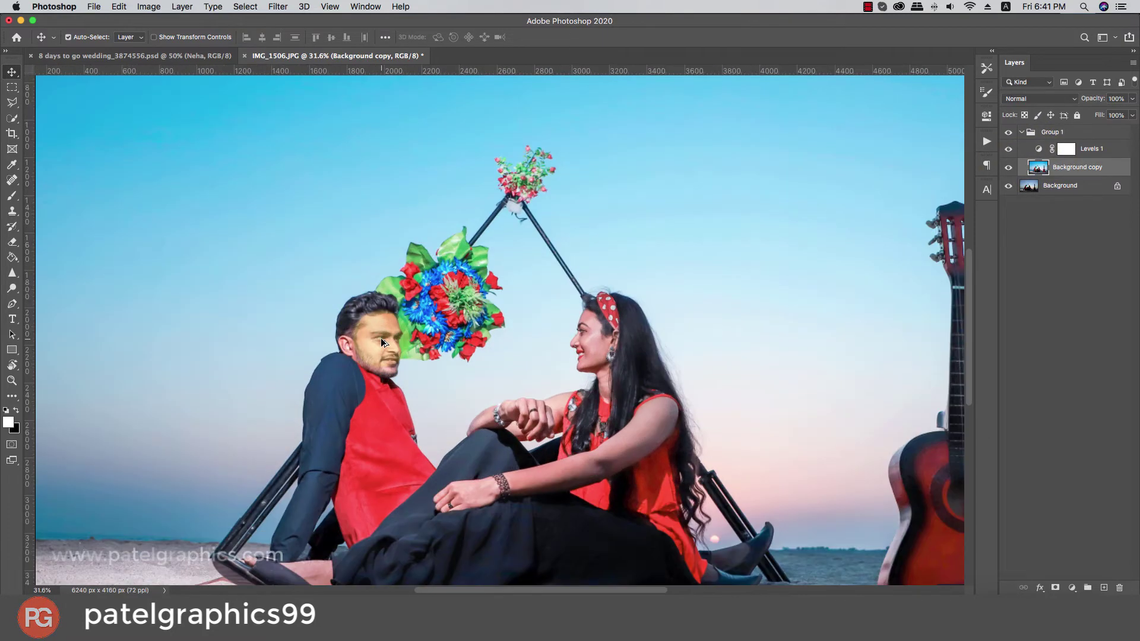
{"action": "right_click", "coordinate": [11, 196]}
{"action": "left_click", "coordinate": [68, 229]}
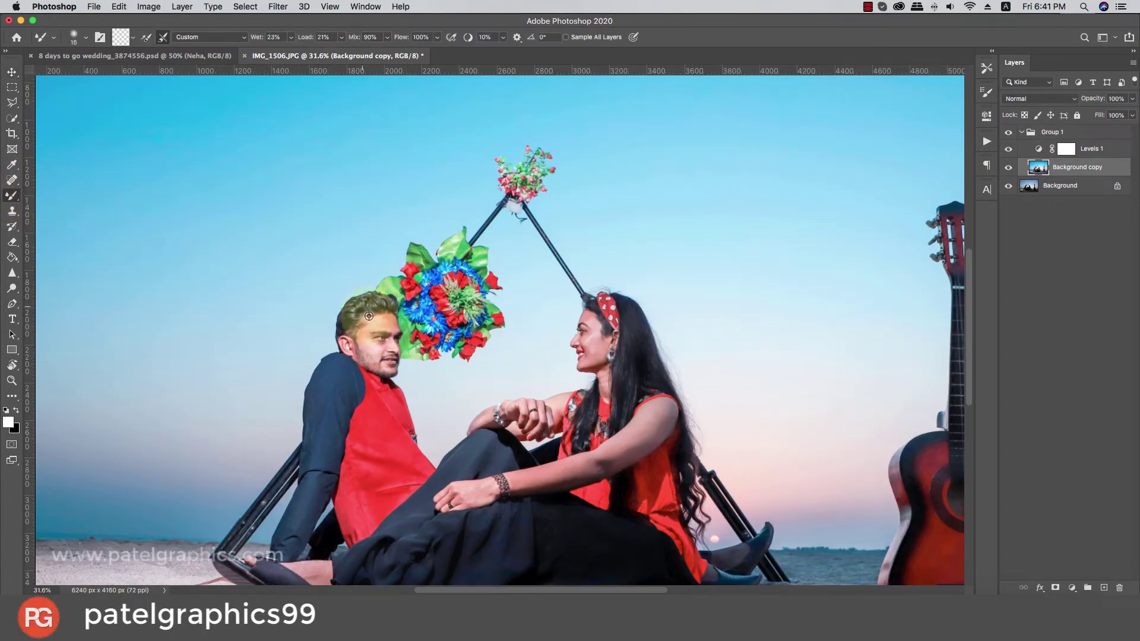
{"action": "scroll", "coordinate": [362, 337], "scroll_direction": "up", "scroll_amount": 1}
{"action": "scroll", "coordinate": [363, 338], "scroll_direction": "up", "scroll_amount": 1}
{"action": "scroll", "coordinate": [363, 337], "scroll_direction": "up", "scroll_amount": 1}
{"action": "scroll", "coordinate": [364, 341], "scroll_direction": "up", "scroll_amount": 1}
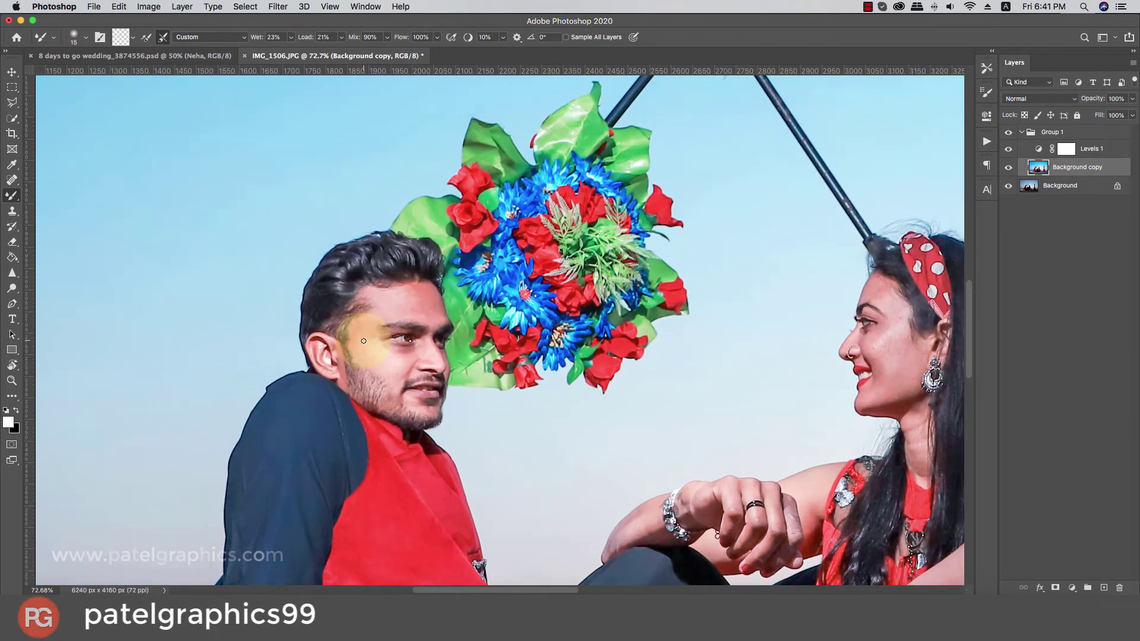
{"action": "key", "text": "bracketright"}
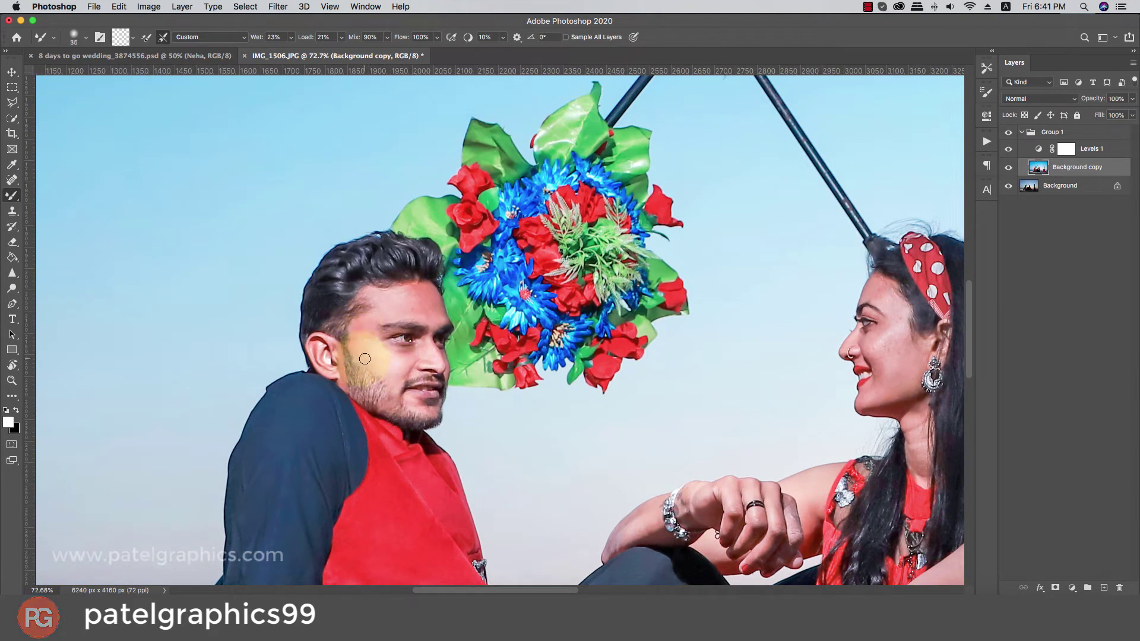
{"action": "mouse_move", "coordinate": [365, 359]}
{"action": "left_mouse_down"}
{"action": "mouse_move", "coordinate": [351, 356]}
{"action": "mouse_move", "coordinate": [353, 320]}
{"action": "left_mouse_up"}
- Undo the cheek stroke, fine-tune the brush size, and fit the photo on screen
{"action": "key", "text": "bracketright"}
{"action": "key", "text": "ctrl+z"}
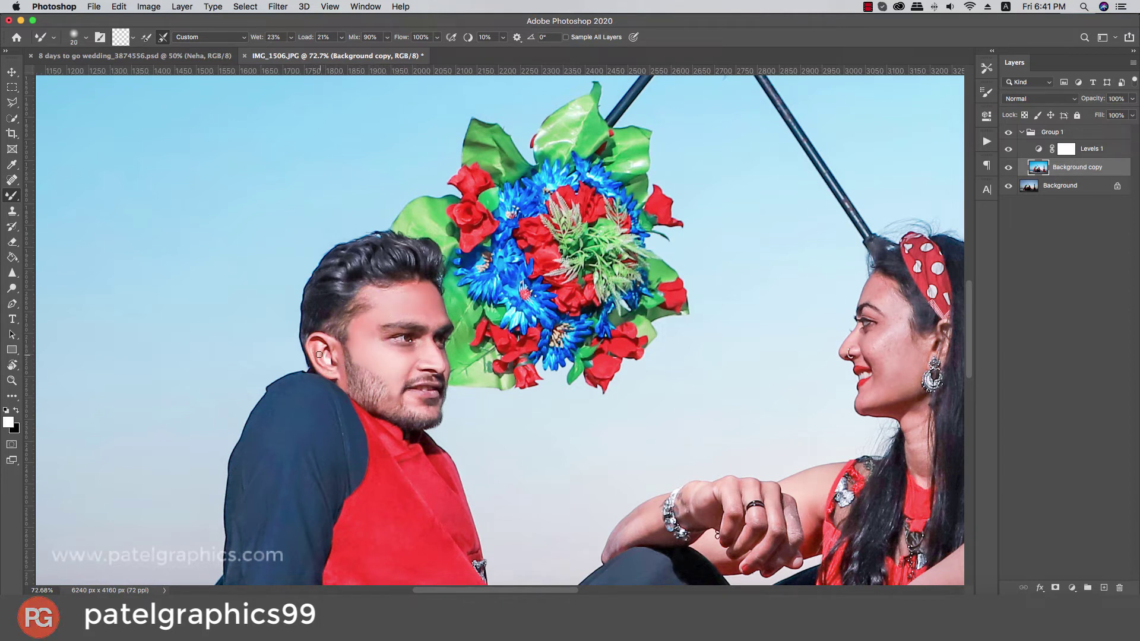
{"action": "scroll", "coordinate": [362, 359], "scroll_direction": "right", "scroll_amount": 10}
{"action": "key", "text": "bracketright"}
{"action": "key", "text": "bracketright"}
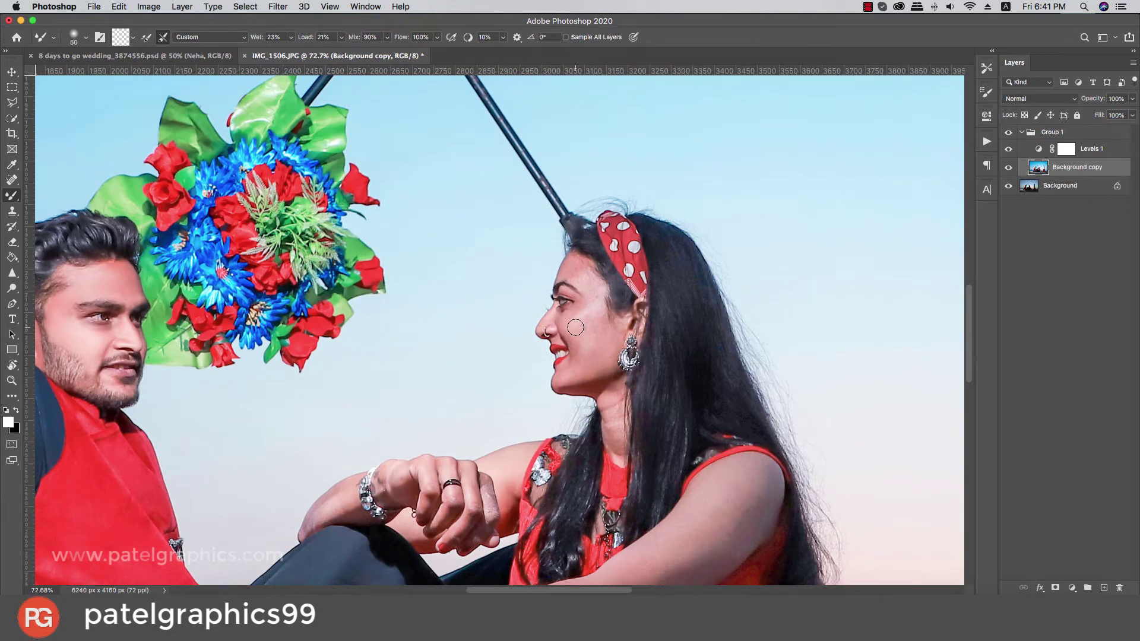
{"action": "key", "text": "bracketleft"}
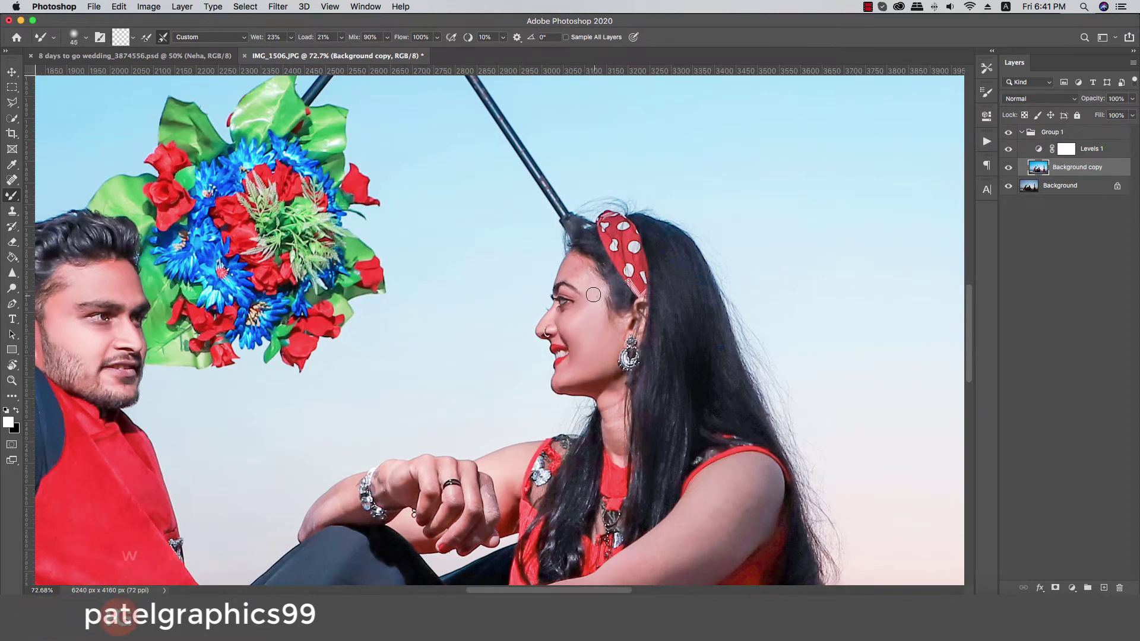
{"action": "key", "text": "bracketright"}
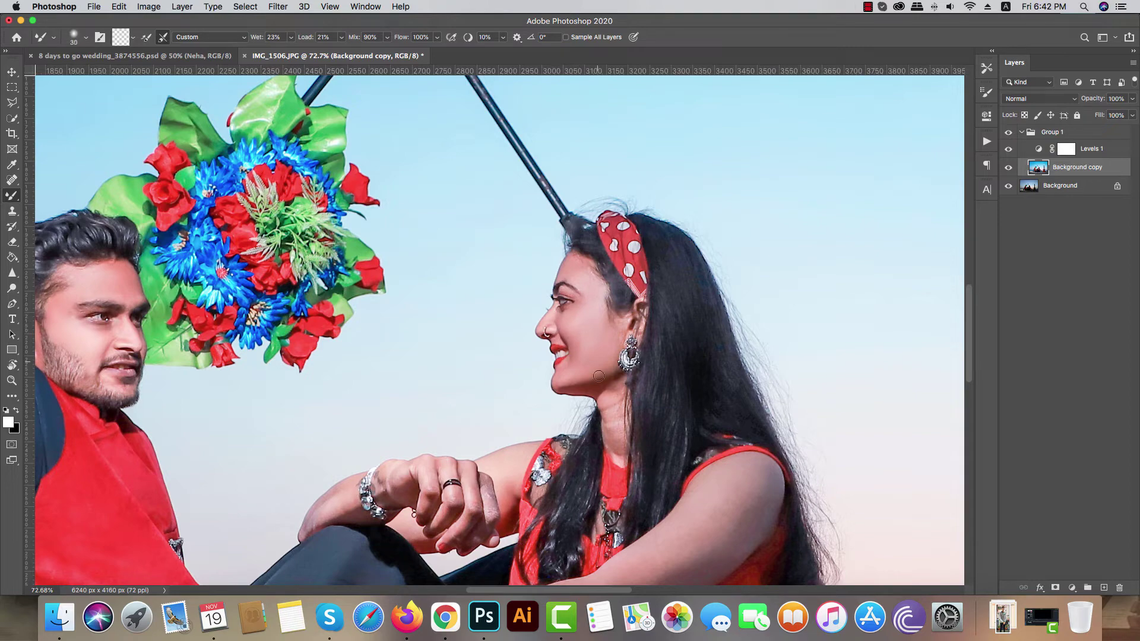
{"action": "key", "text": "bracketleft"}
{"action": "scroll", "coordinate": [342, 498], "scroll_direction": "down", "scroll_amount": 1}
{"action": "scroll", "coordinate": [506, 450], "scroll_direction": "down", "scroll_amount": 5}
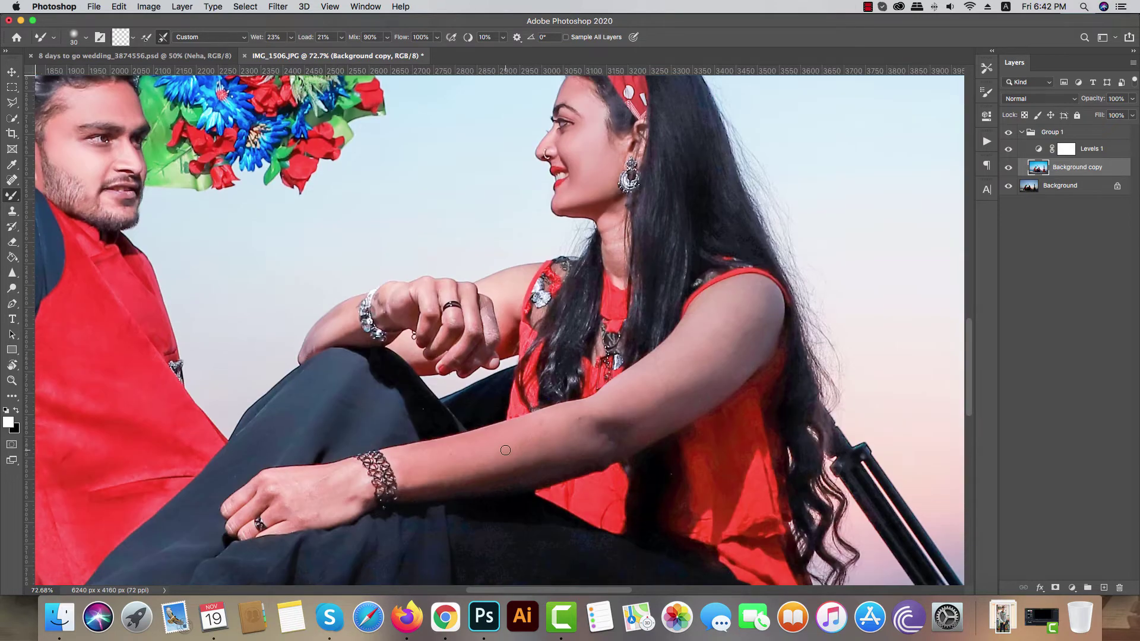
{"action": "key", "text": "bracketleft"}
{"action": "key", "text": "bracketleft"}
{"action": "key", "text": "bracketleft"}
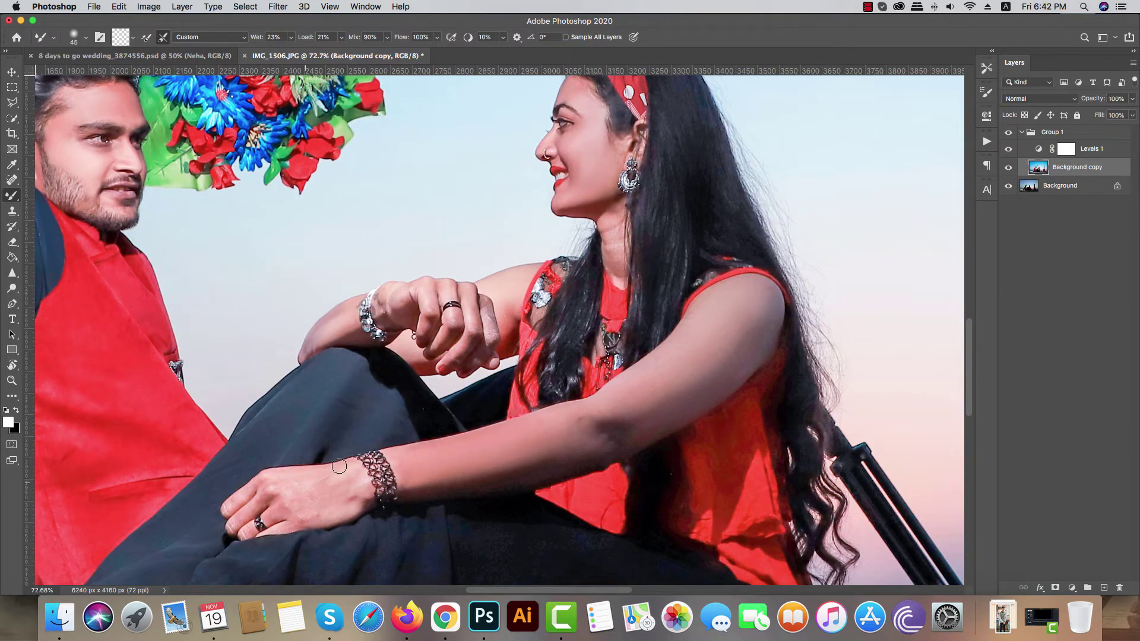
{"action": "key", "text": "super+0"}
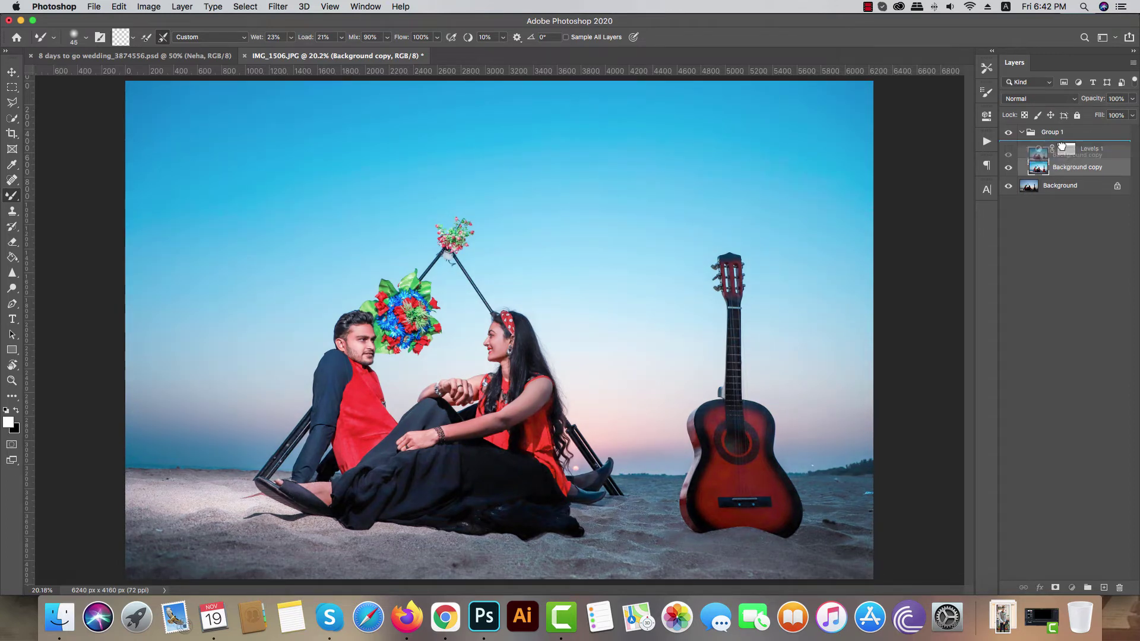
- Move Background copy above Levels 1 in Group 1 and compare it hidden and shown
{"action": "left_click_drag", "start_coordinate": [1065, 158], "coordinate": [1056, 147]}
{"action": "left_click", "coordinate": [1009, 150]}
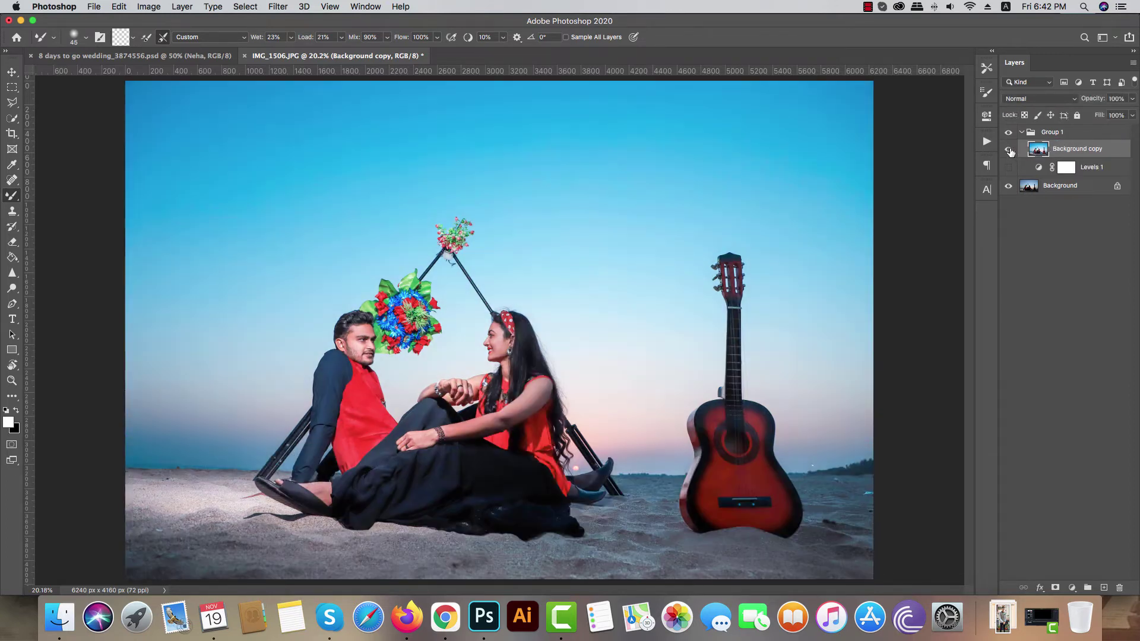
{"action": "left_click", "coordinate": [1010, 151]}
- Duplicate Background copy as a Screen-blended layer with an inverted, hiding mask
{"action": "key", "text": "super+j"}
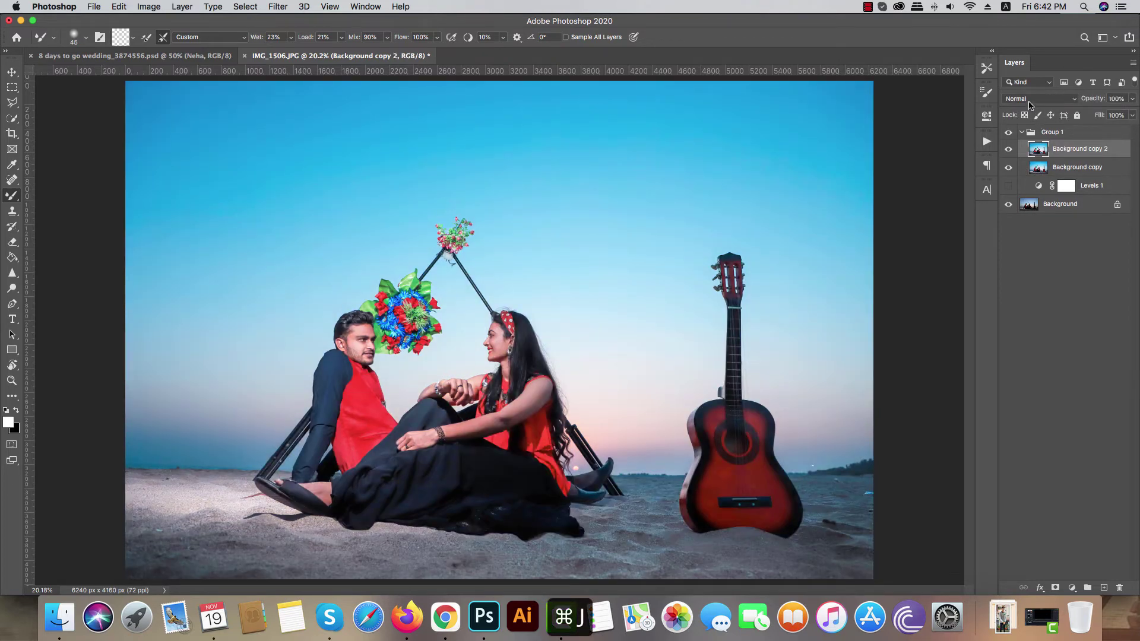
{"action": "left_click", "coordinate": [1031, 102]}
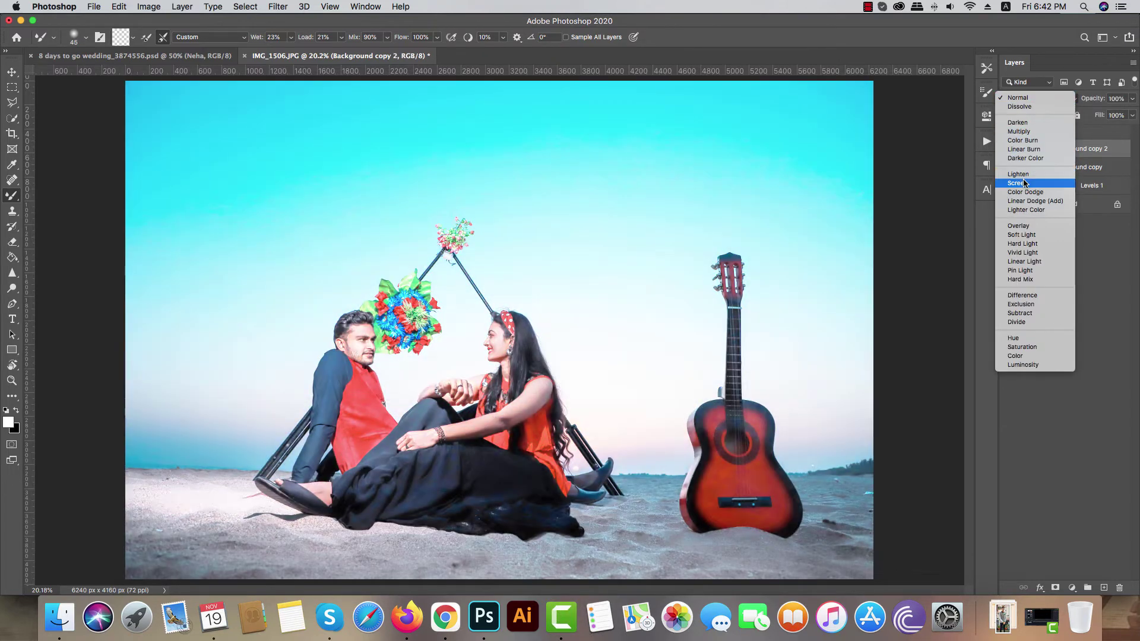
{"action": "left_click", "coordinate": [1024, 183]}
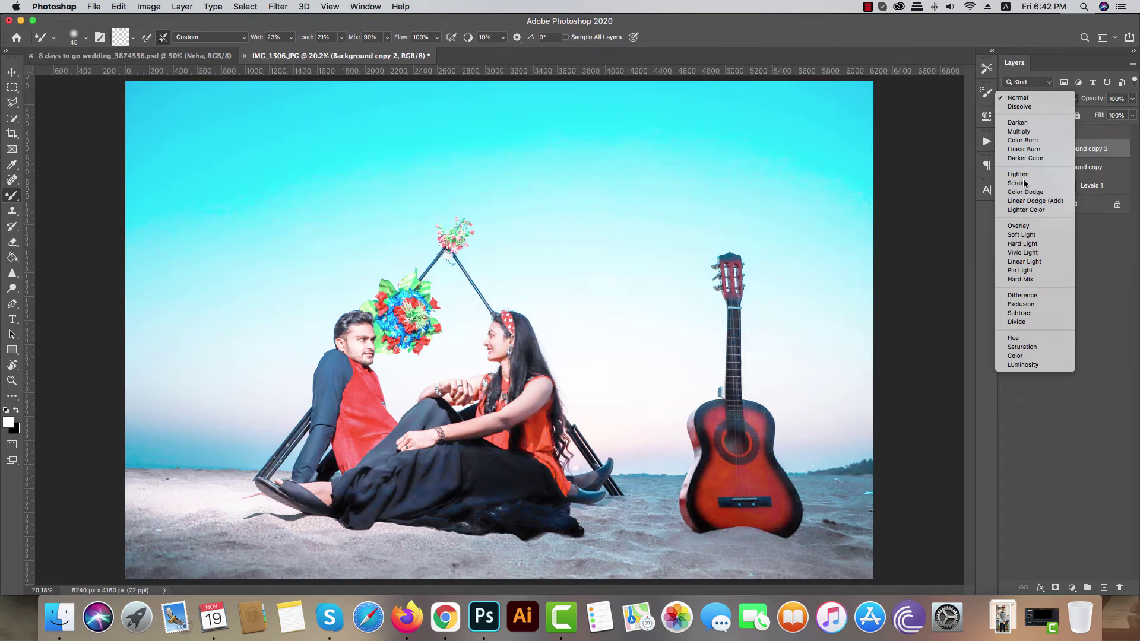
{"action": "left_click", "coordinate": [1055, 588]}
{"action": "key", "text": "super+i"}
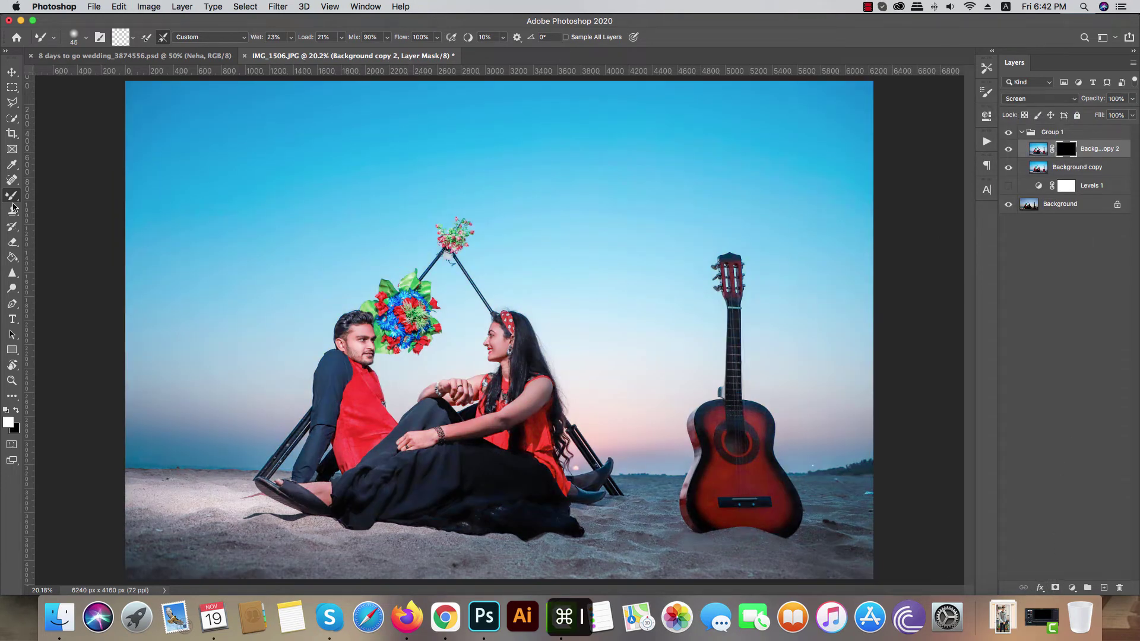
- Switch to the regular Brush and paint brightening onto the man's cheek
{"action": "right_click", "coordinate": [12, 204]}
{"action": "left_click", "coordinate": [65, 193]}
{"action": "scroll", "coordinate": [325, 337], "scroll_direction": "up", "scroll_amount": 2}
{"action": "scroll", "coordinate": [326, 338], "scroll_direction": "up", "scroll_amount": 3}
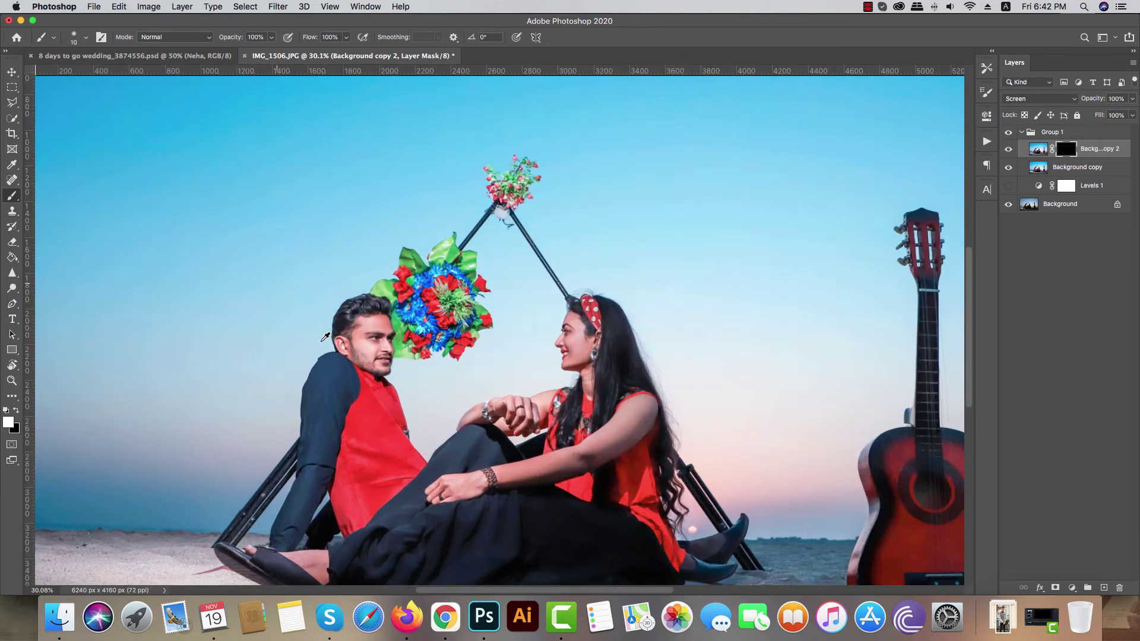
{"action": "scroll", "coordinate": [325, 337], "scroll_direction": "up", "scroll_amount": 3}
{"action": "scroll", "coordinate": [357, 335], "scroll_direction": "up", "scroll_amount": 3}
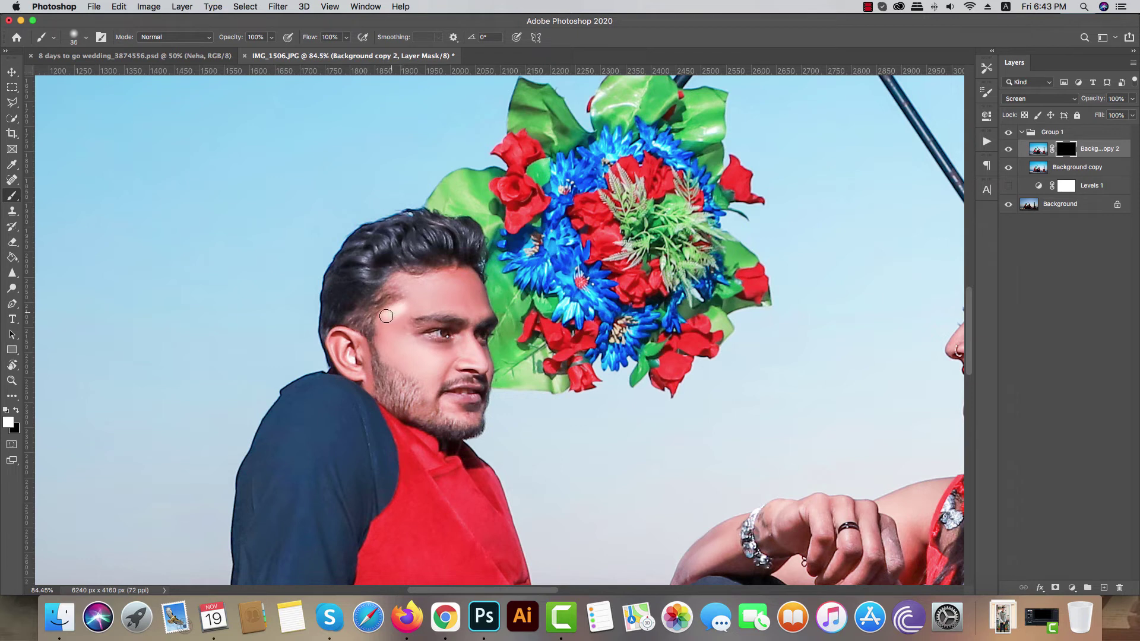
{"action": "key", "text": "x"}
{"action": "key", "text": "bracketleft"}
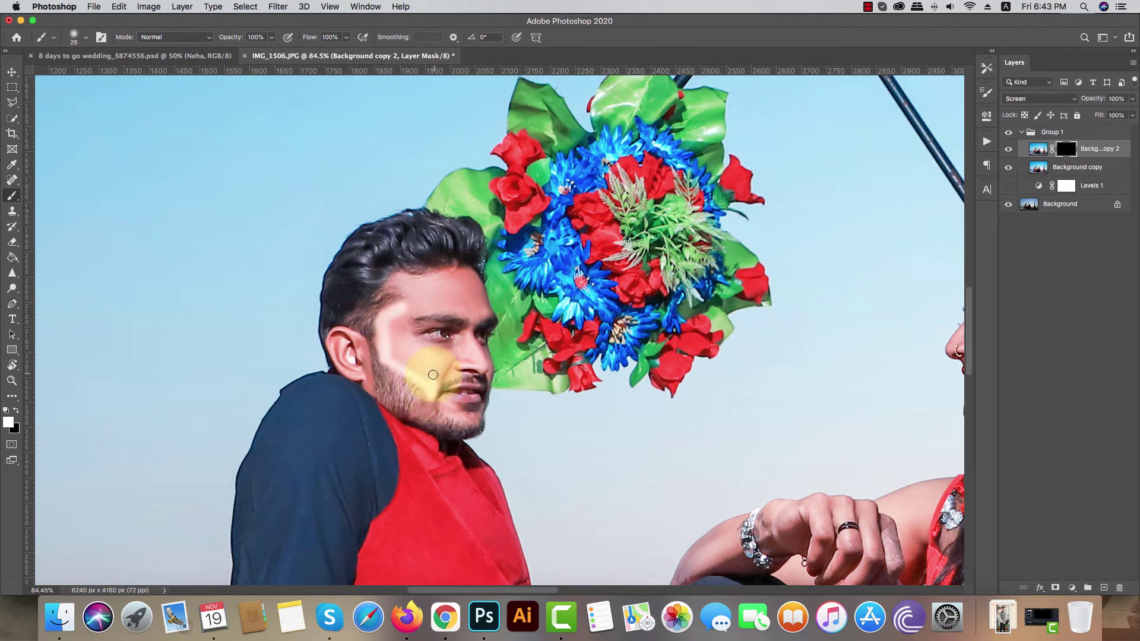
{"action": "left_click_drag", "start_coordinate": [381, 327], "coordinate": [412, 387]}
- Brighten the man's eye area and ear in white, removing it from his beard in black
{"action": "key", "text": "x"}
{"action": "key", "text": "bracketright"}
{"action": "key", "text": "bracketright"}
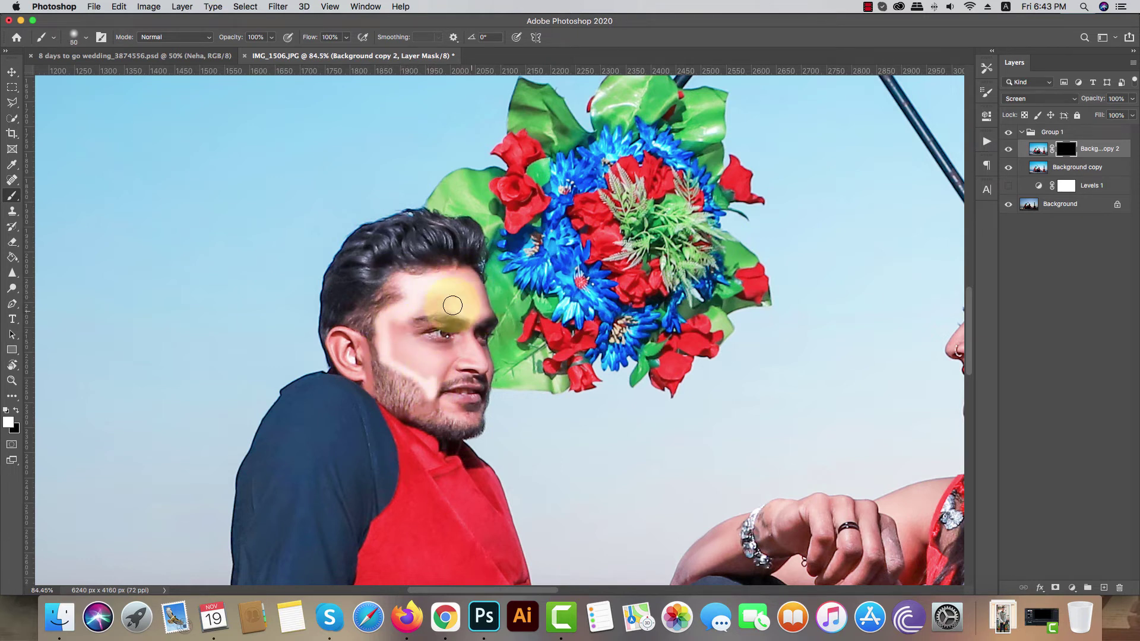
{"action": "mouse_move", "coordinate": [472, 326]}
{"action": "left_mouse_down"}
{"action": "mouse_move", "coordinate": [458, 369]}
{"action": "mouse_move", "coordinate": [477, 396]}
{"action": "left_mouse_up"}
{"action": "key", "text": "bracketleft"}
{"action": "key", "text": "bracketleft"}
{"action": "key", "text": "bracketleft"}
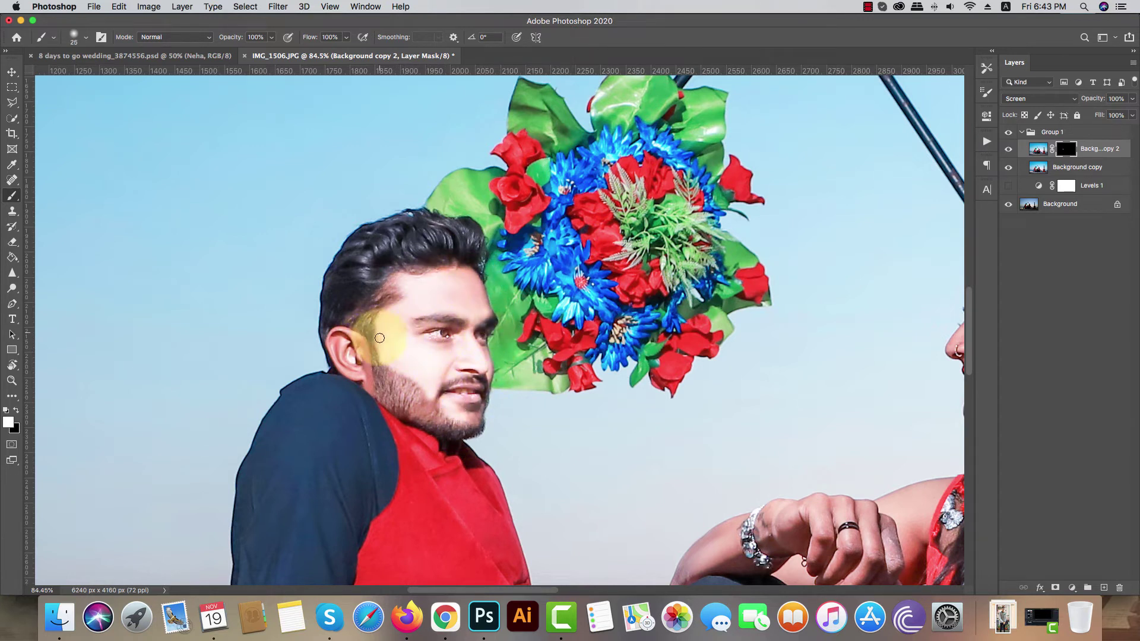
{"action": "mouse_move", "coordinate": [356, 333]}
{"action": "left_mouse_down"}
{"action": "mouse_move", "coordinate": [370, 385]}
{"action": "mouse_move", "coordinate": [348, 341]}
{"action": "left_mouse_up"}
{"action": "key", "text": "x"}
{"action": "key", "text": "bracketleft"}
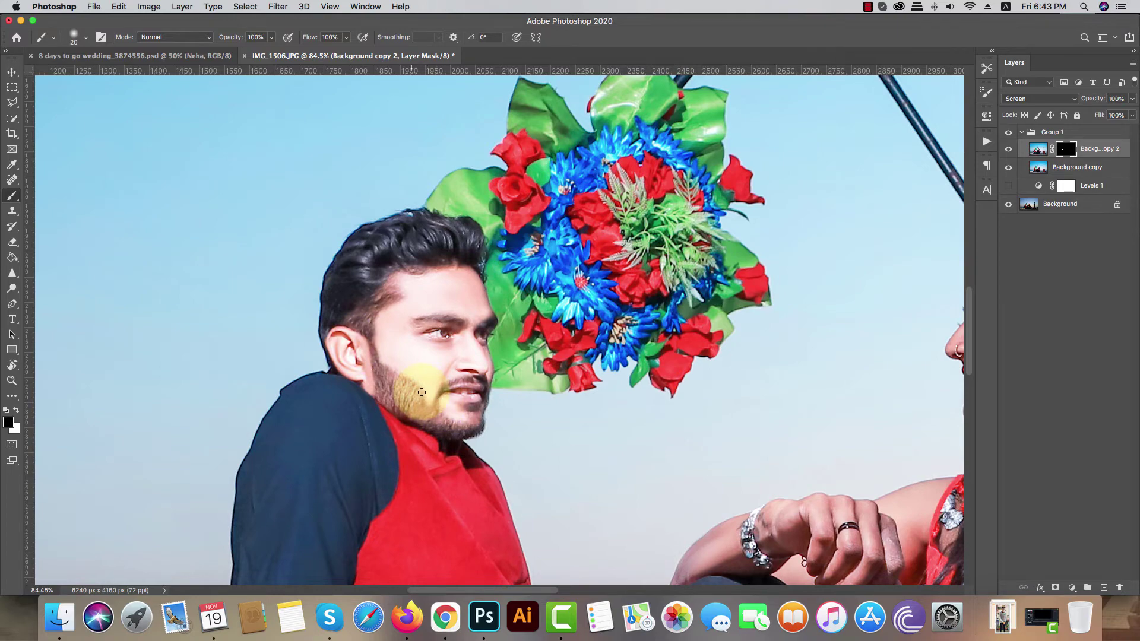
{"action": "left_click_drag", "start_coordinate": [410, 383], "coordinate": [427, 410]}
{"action": "key", "text": "super+0"}
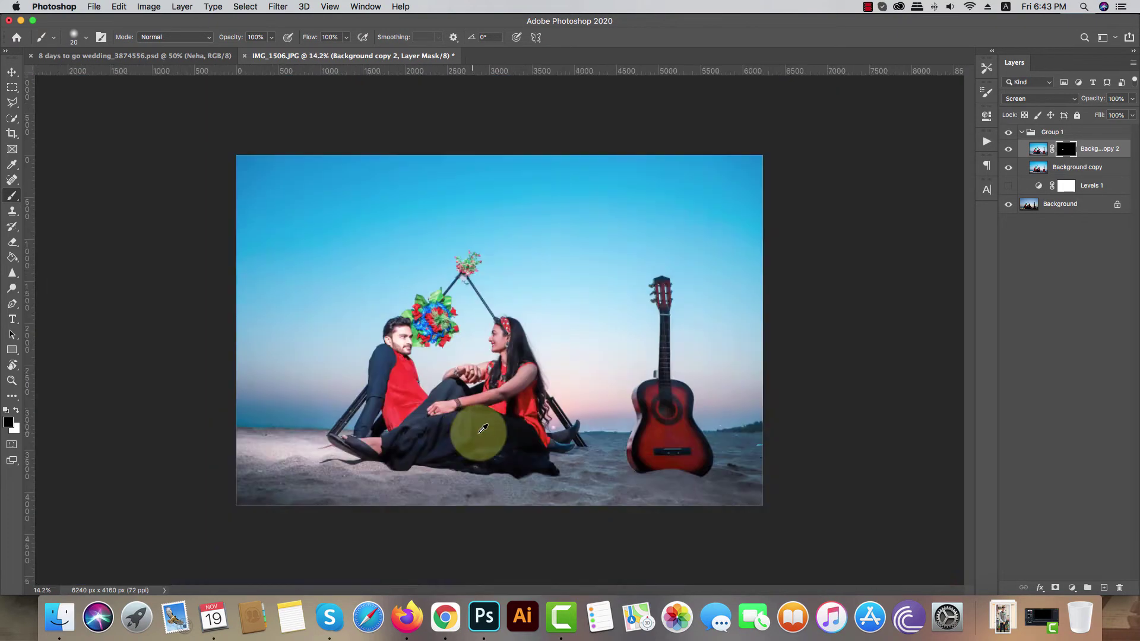
- Lower the brightening layer to 40% opacity and paint over the woman's face and arm
{"action": "left_click", "coordinate": [1132, 98]}
{"action": "left_click_drag", "start_coordinate": [1132, 113], "coordinate": [1099, 113]}
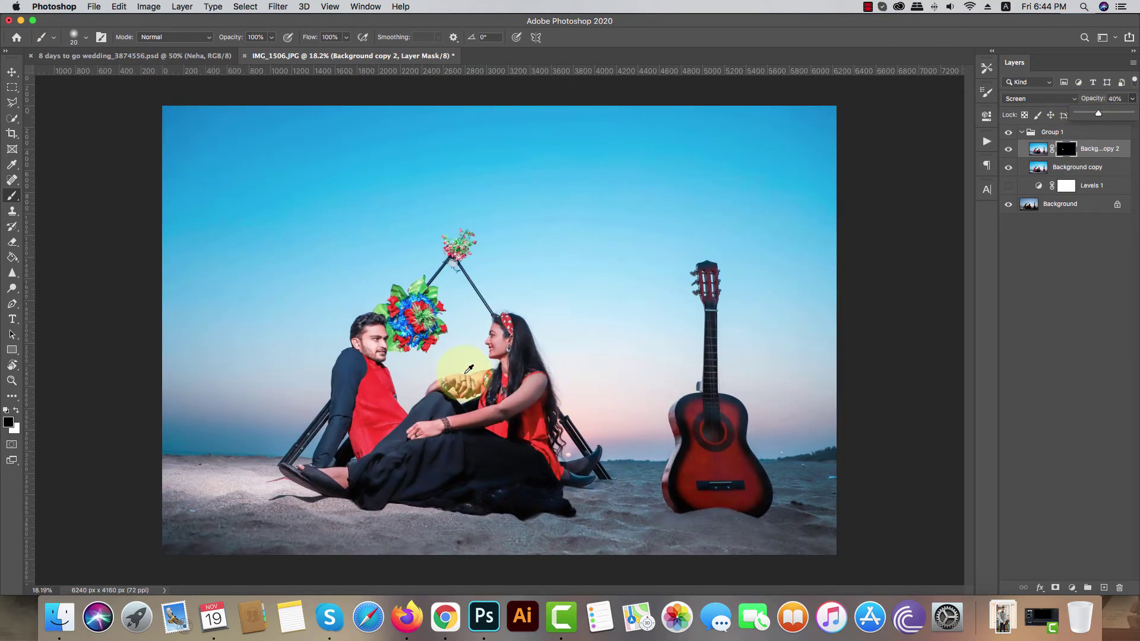
{"action": "scroll", "coordinate": [469, 369], "scroll_direction": "up", "scroll_amount": 3}
{"action": "key", "text": "bracketright"}
{"action": "key", "text": "bracketright"}
{"action": "key", "text": "bracketright"}
{"action": "left_click_drag", "start_coordinate": [452, 407], "coordinate": [529, 274]}
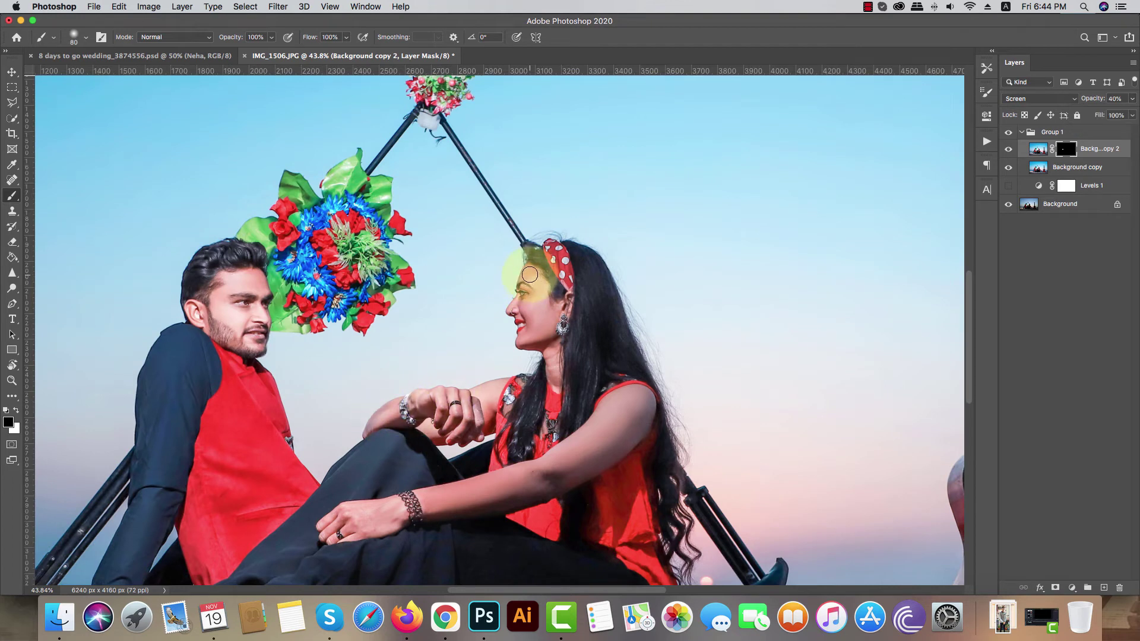
{"action": "key", "text": "bracketright"}
{"action": "key", "text": "bracketright"}
{"action": "left_click_drag", "start_coordinate": [547, 320], "coordinate": [527, 306]}
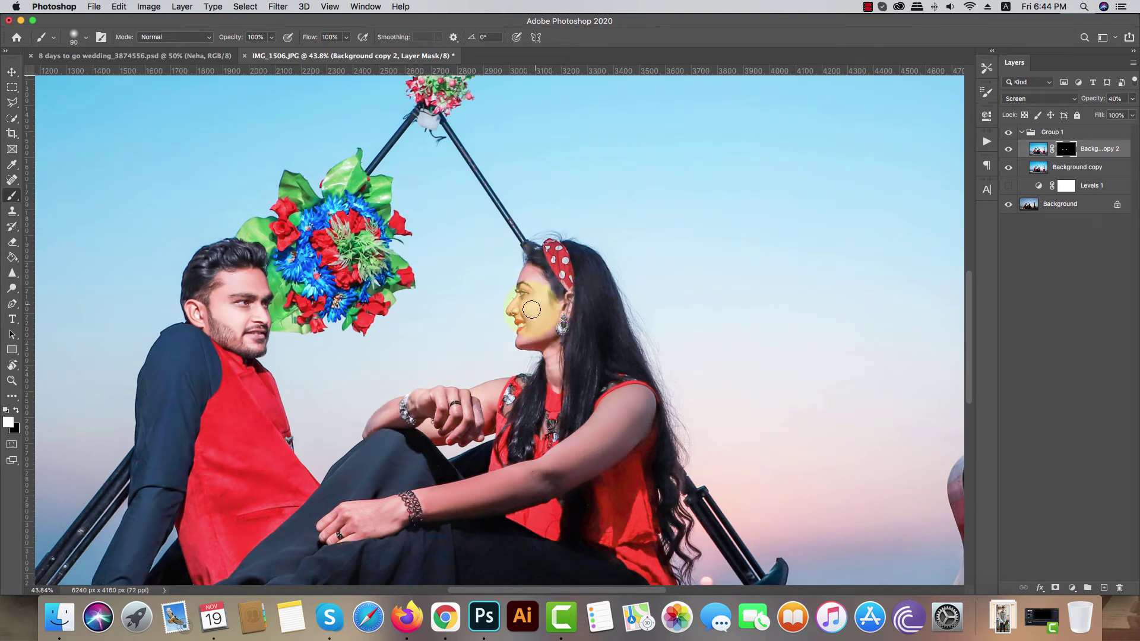
{"action": "left_click", "coordinate": [634, 396]}
{"action": "mouse_move", "coordinate": [634, 396]}
{"action": "left_mouse_down"}
{"action": "mouse_move", "coordinate": [471, 502]}
{"action": "mouse_move", "coordinate": [357, 516]}
{"action": "mouse_move", "coordinate": [438, 413]}
{"action": "mouse_move", "coordinate": [403, 425]}
{"action": "left_mouse_up"}
- Shrink the brush and raise the brightening layer's opacity to 55%
{"action": "scroll", "coordinate": [255, 483], "scroll_direction": "down", "scroll_amount": 3}
{"action": "key", "text": "bracketleft"}
{"action": "key", "text": "bracketleft"}
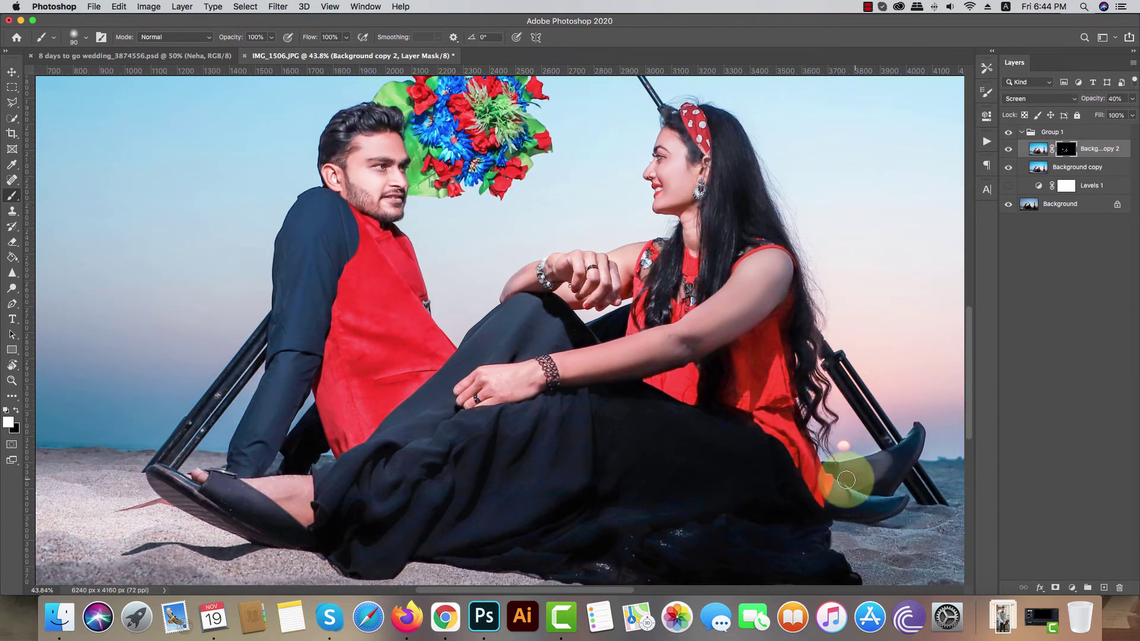
{"action": "scroll", "coordinate": [795, 473], "scroll_direction": "down", "scroll_amount": 3}
{"action": "scroll", "coordinate": [349, 382], "scroll_direction": "up", "scroll_amount": 2}
{"action": "scroll", "coordinate": [382, 323], "scroll_direction": "up", "scroll_amount": 3}
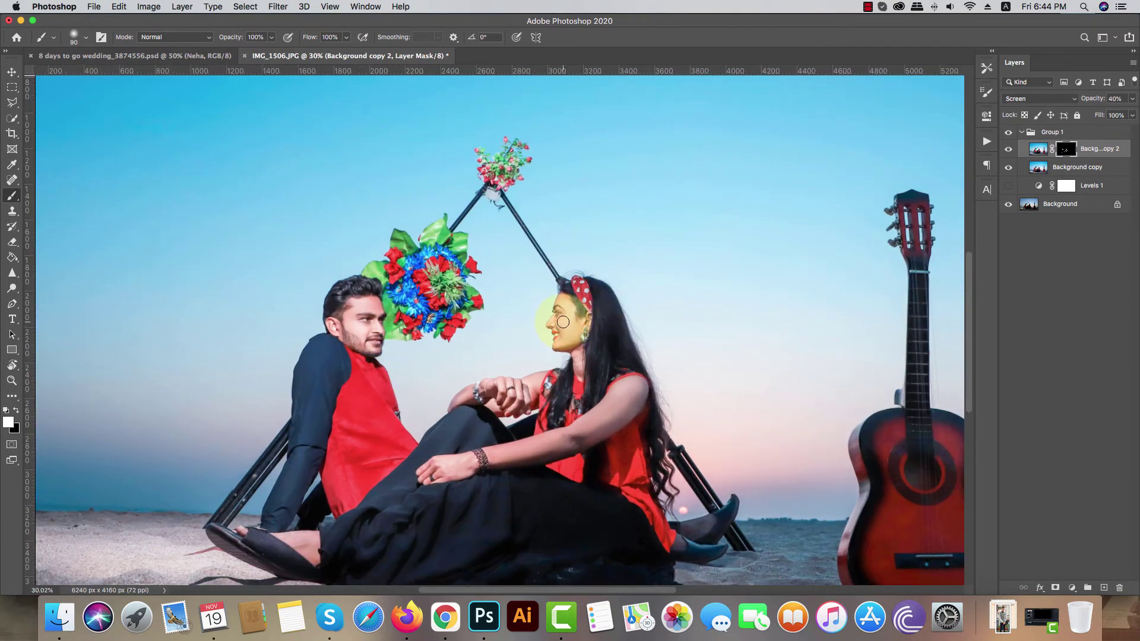
{"action": "left_click", "coordinate": [1133, 98]}
{"action": "left_click_drag", "start_coordinate": [1097, 113], "coordinate": [1108, 114]}
- Set brush opacity to 27% and dab extra brightening onto the man's face
{"action": "key", "text": "bracketright"}
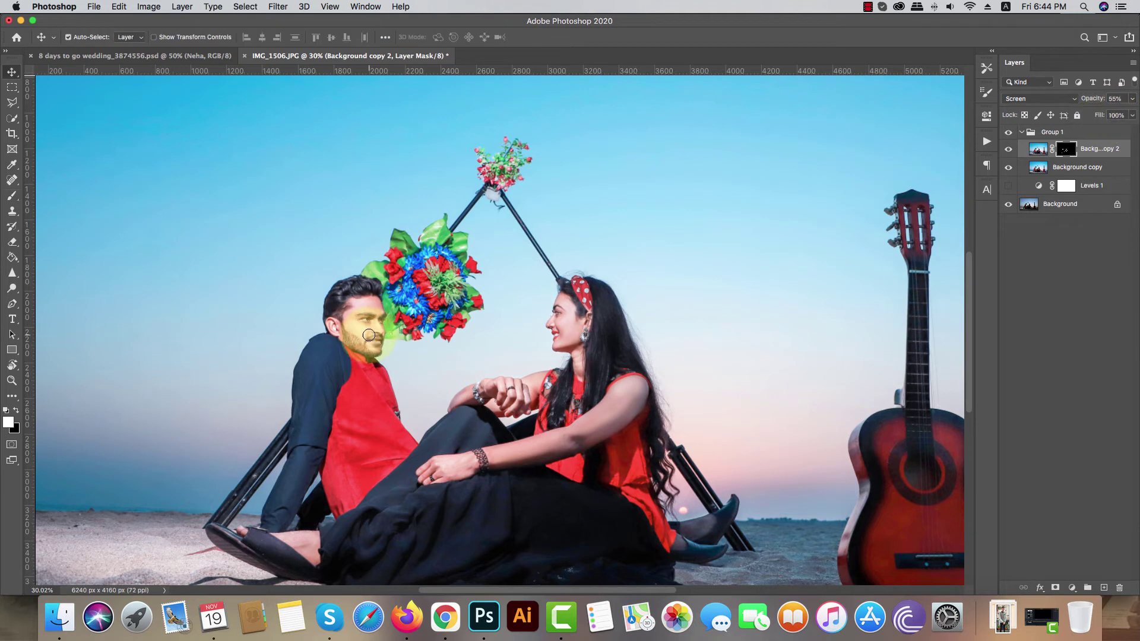
{"action": "left_click", "coordinate": [270, 38]}
{"action": "type", "text": "27"}
{"action": "left_click", "coordinate": [273, 117]}
{"action": "key", "text": "bracketright"}
{"action": "key", "text": "bracketright"}
{"action": "key", "text": "bracketright"}
{"action": "left_click", "coordinate": [359, 326]}
- Hide brightening beside the man's face in black, then brighten the woman's arm in white
{"action": "key", "text": "x"}
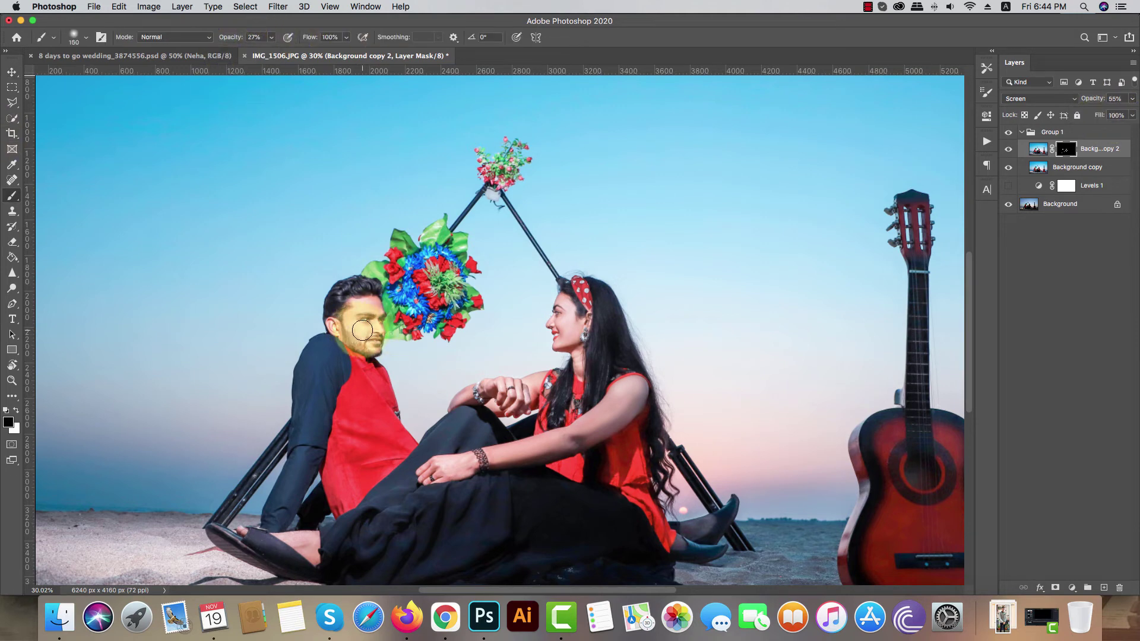
{"action": "left_click_drag", "start_coordinate": [356, 328], "coordinate": [339, 351]}
{"action": "scroll", "coordinate": [338, 351], "scroll_direction": "down", "scroll_amount": 3}
{"action": "scroll", "coordinate": [499, 355], "scroll_direction": "up", "scroll_amount": 2}
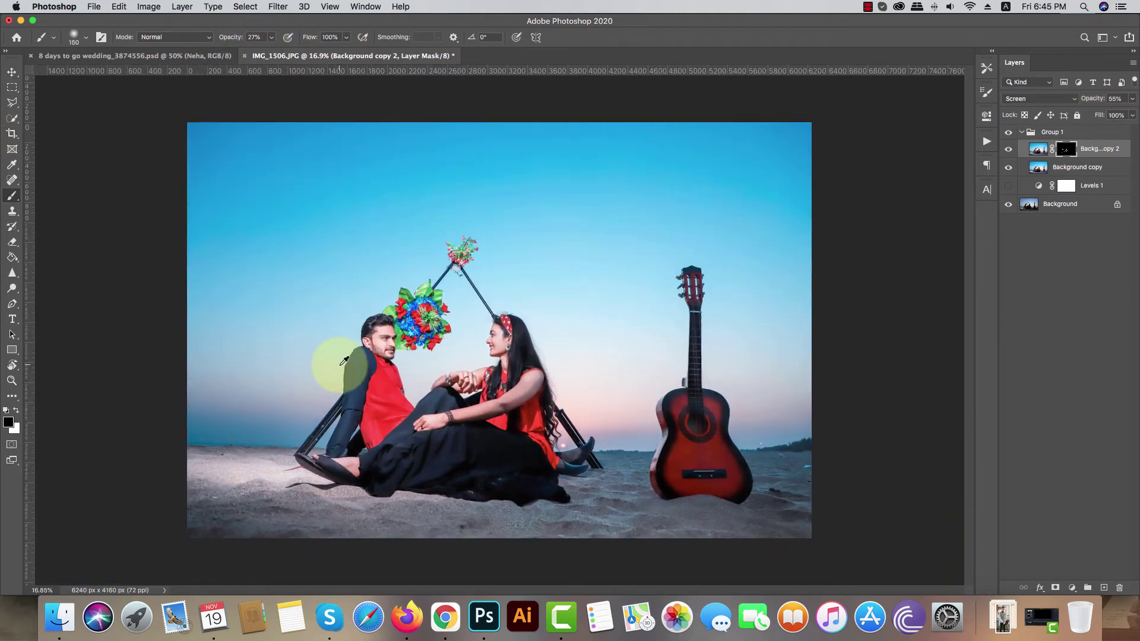
{"action": "key", "text": "x"}
{"action": "left_click_drag", "start_coordinate": [508, 409], "coordinate": [515, 404]}
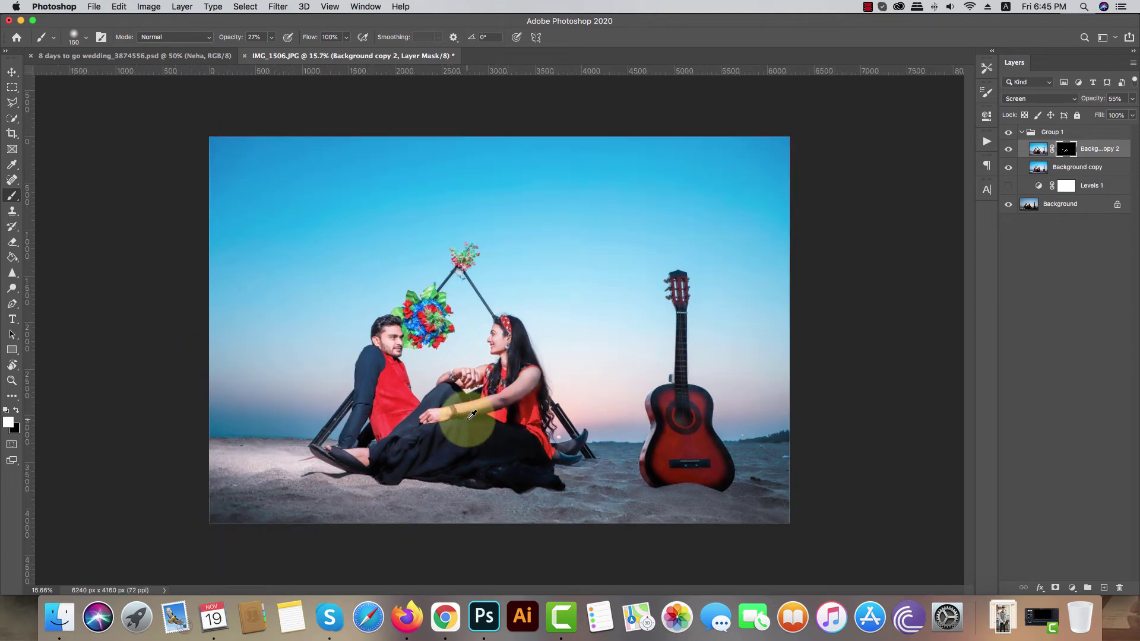
- Switch to the Move tool and select Group 1, then the face brightening layer
{"action": "scroll", "coordinate": [472, 414], "scroll_direction": "up", "scroll_amount": 1}
{"action": "scroll", "coordinate": [472, 414], "scroll_direction": "up", "scroll_amount": 2}
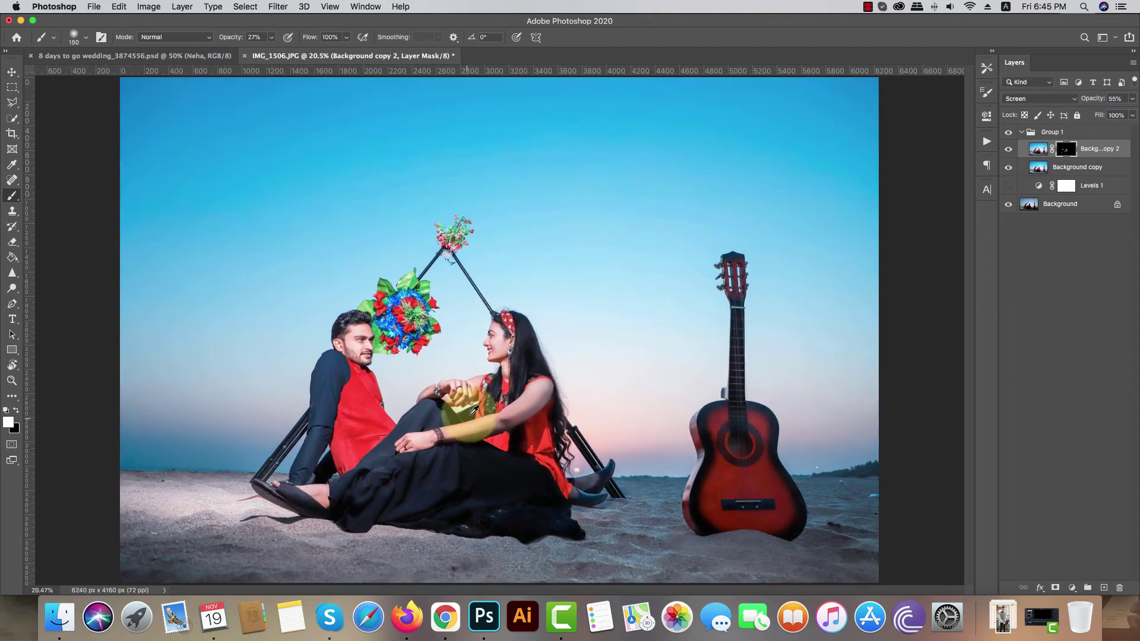
{"action": "scroll", "coordinate": [472, 414], "scroll_direction": "down", "scroll_amount": 1}
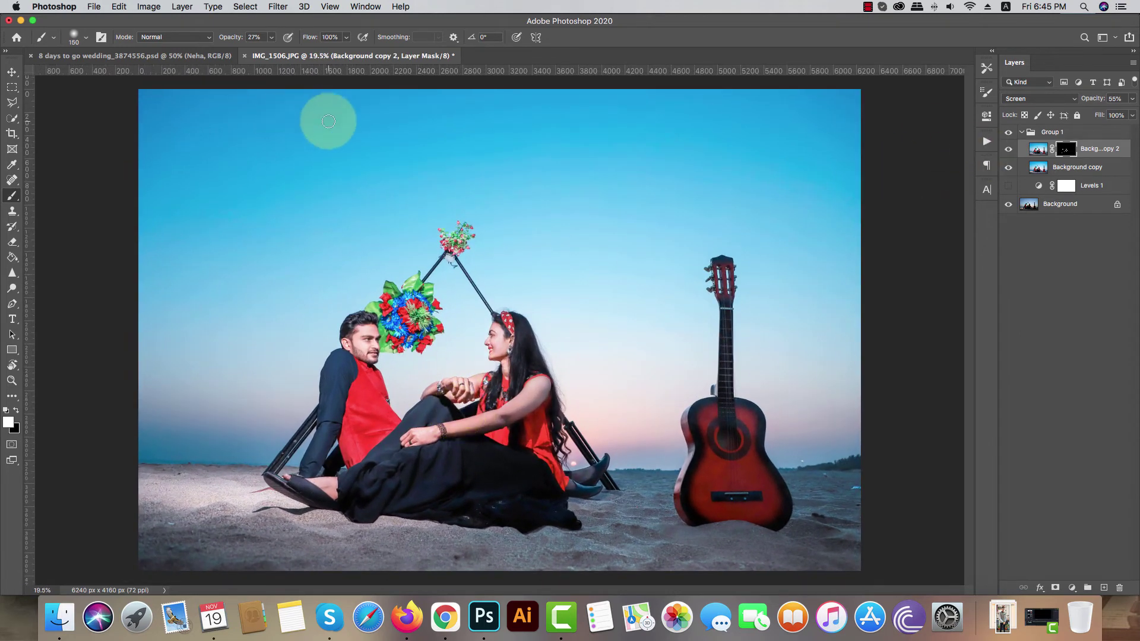
{"action": "key", "text": "v"}
{"action": "left_click", "coordinate": [1105, 133]}
{"action": "left_click", "coordinate": [1094, 147]}
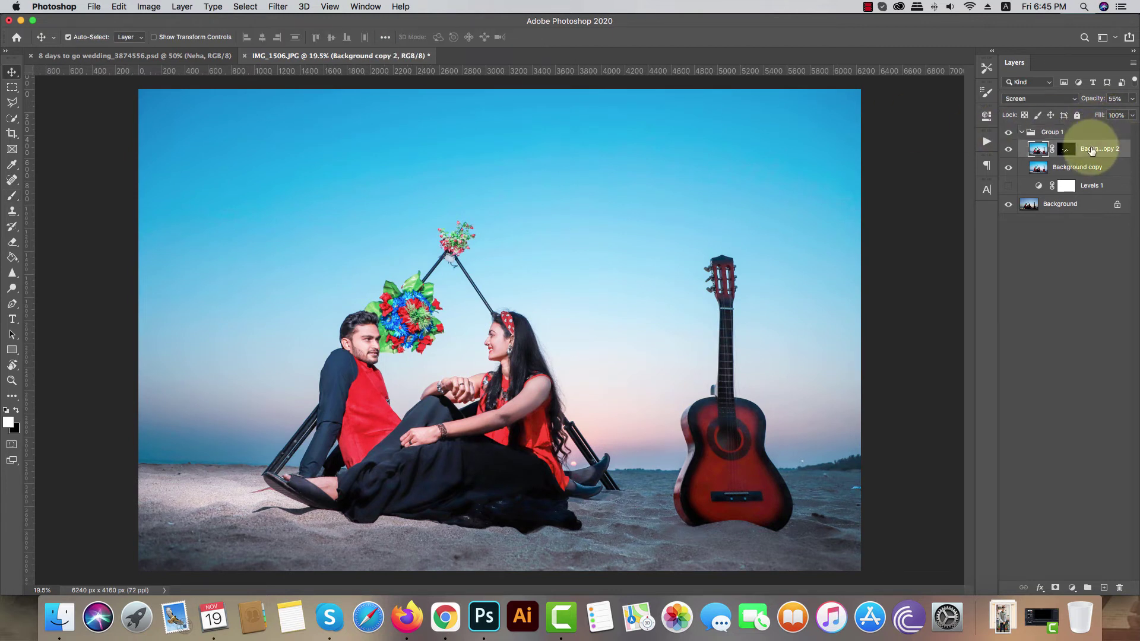
- Add a Color Lookup adjustment to Group 1 using the 2Strip.look 3DLUT
{"action": "left_click", "coordinate": [1066, 134]}
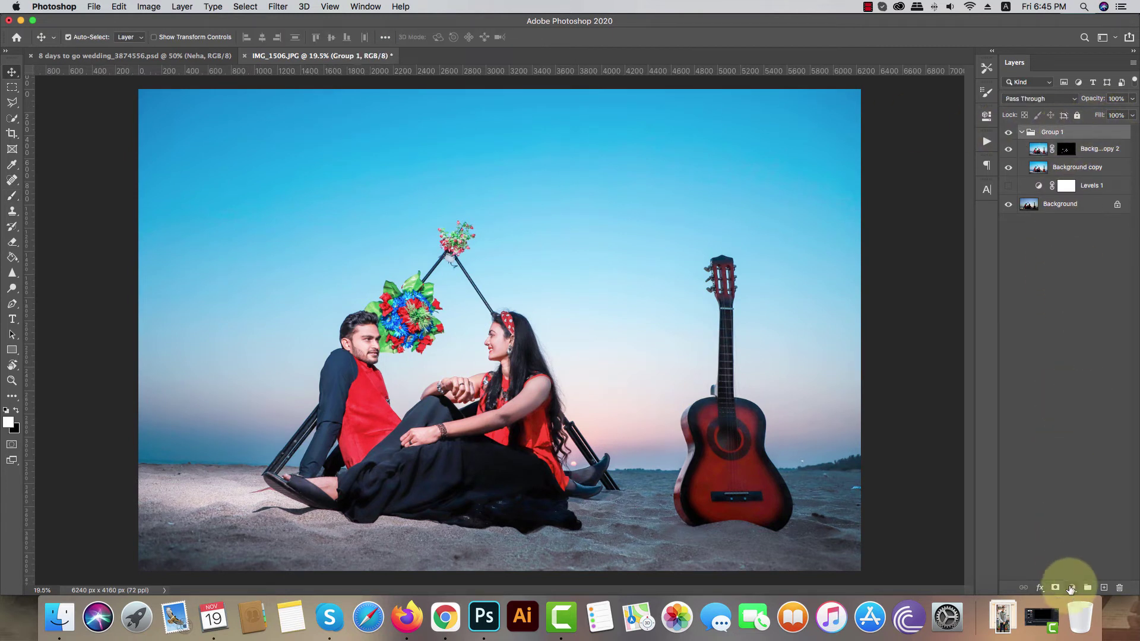
{"action": "left_click", "coordinate": [1072, 588]}
{"action": "left_click", "coordinate": [1071, 511]}
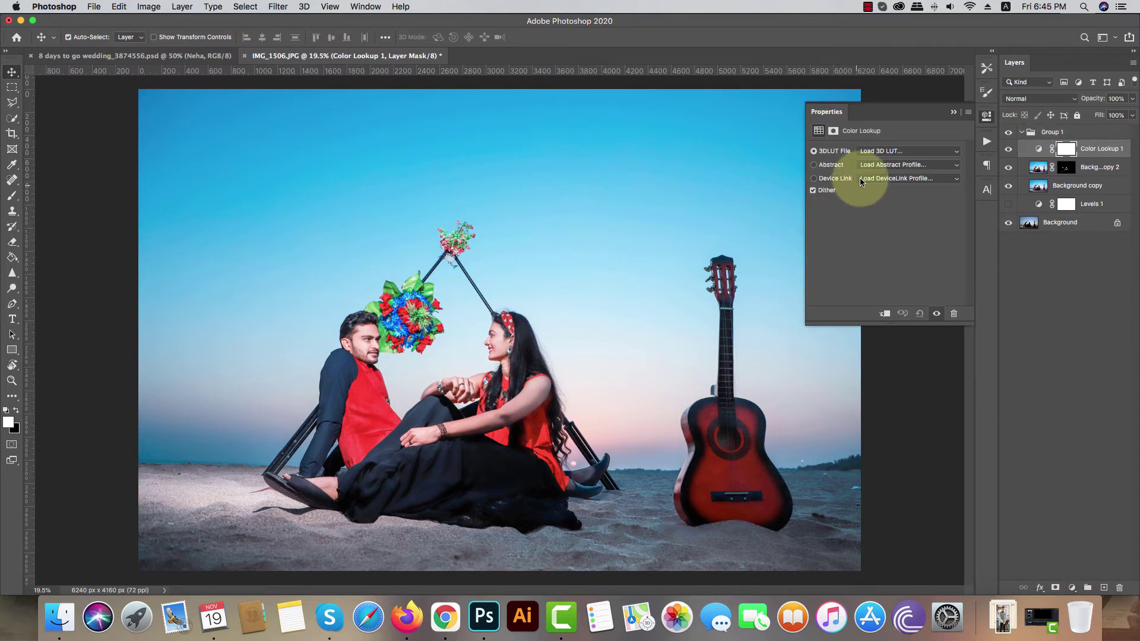
{"action": "left_click", "coordinate": [867, 151]}
{"action": "left_click", "coordinate": [867, 182]}
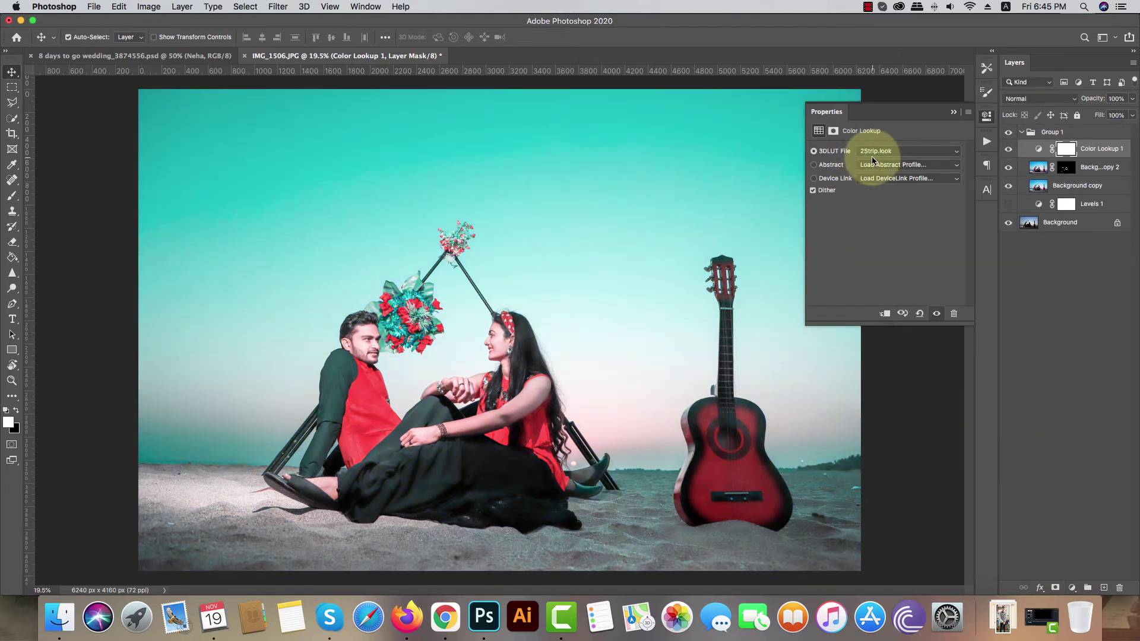
- Lower the lookup layer's opacity to about 25% and duplicate it
{"action": "left_click", "coordinate": [1132, 99]}
{"action": "mouse_move", "coordinate": [1132, 113]}
{"action": "left_mouse_down"}
{"action": "mouse_move", "coordinate": [1065, 120]}
{"action": "mouse_move", "coordinate": [1077, 123]}
{"action": "left_mouse_up"}
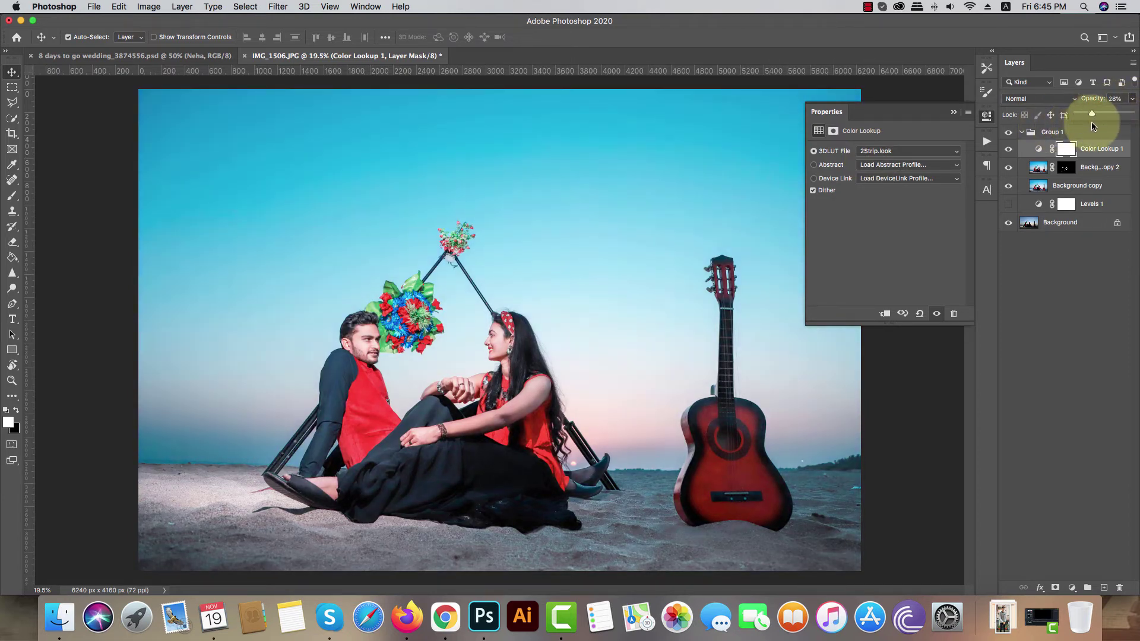
{"action": "left_click_drag", "start_coordinate": [1108, 124], "coordinate": [1089, 130]}
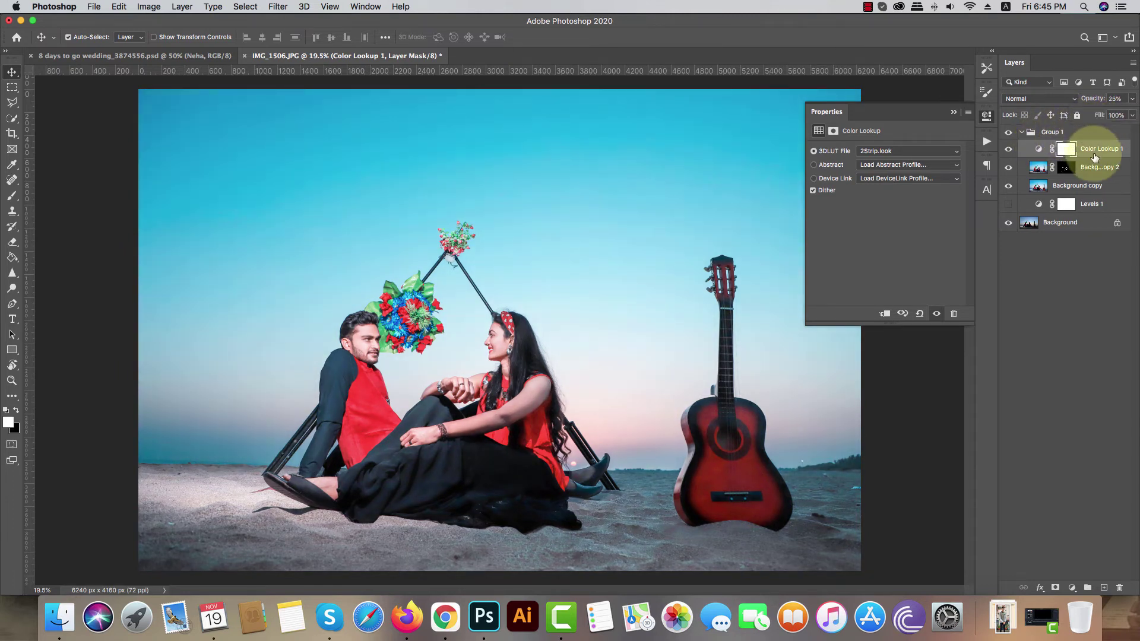
{"action": "key", "text": "super+j"}
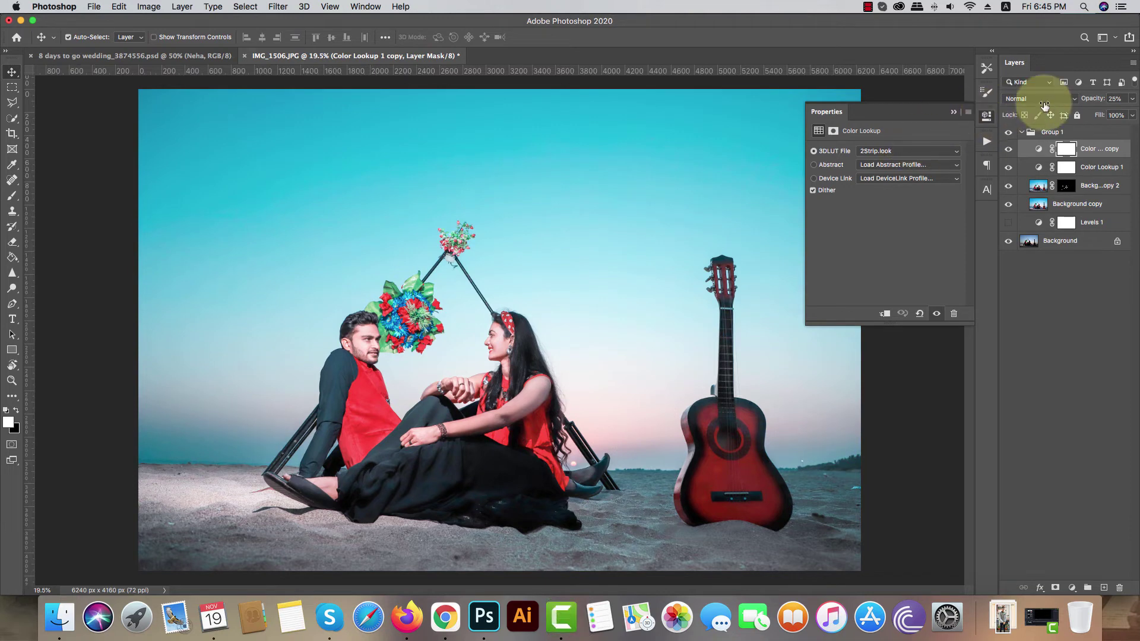
- Set the lookup copy to 100% opacity, trying 3Strip, filmstock_50 and FallColors before EdgyAmber.3DL
{"action": "left_click", "coordinate": [1131, 99]}
{"action": "left_click_drag", "start_coordinate": [1091, 113], "coordinate": [1134, 113]}
{"action": "left_click", "coordinate": [891, 151]}
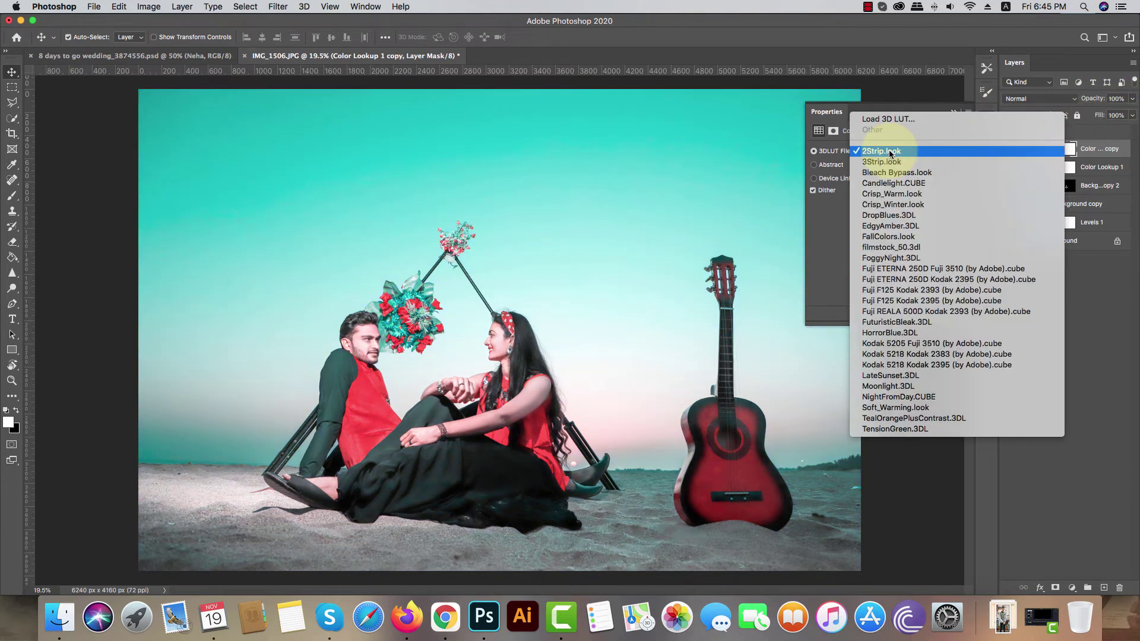
{"action": "left_click", "coordinate": [889, 162]}
{"action": "left_click", "coordinate": [873, 151]}
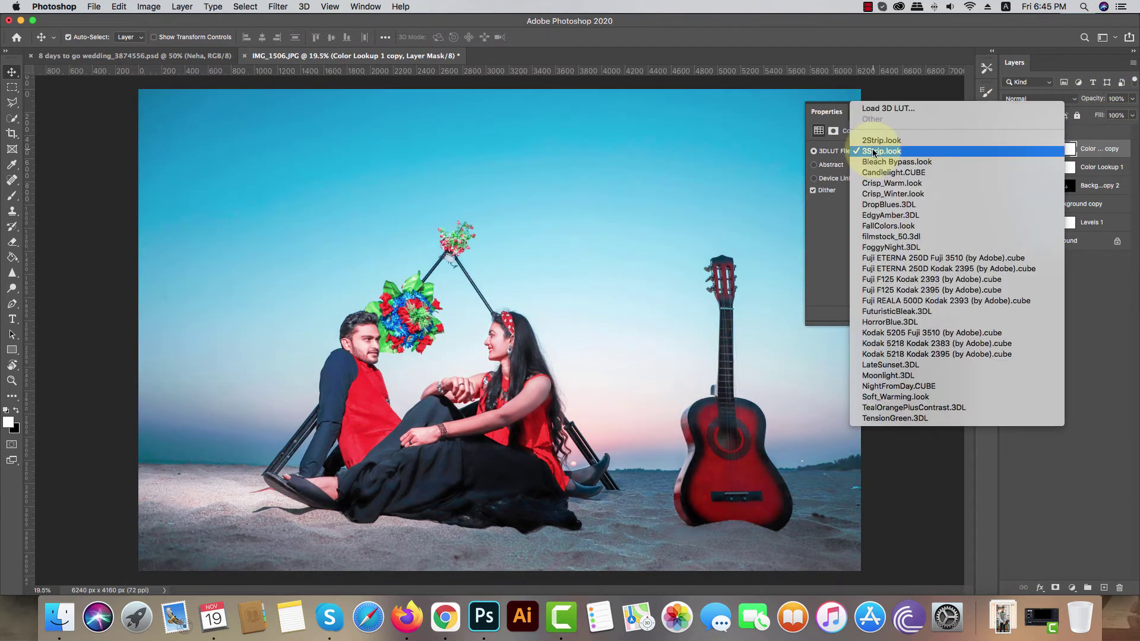
{"action": "left_click", "coordinate": [885, 236]}
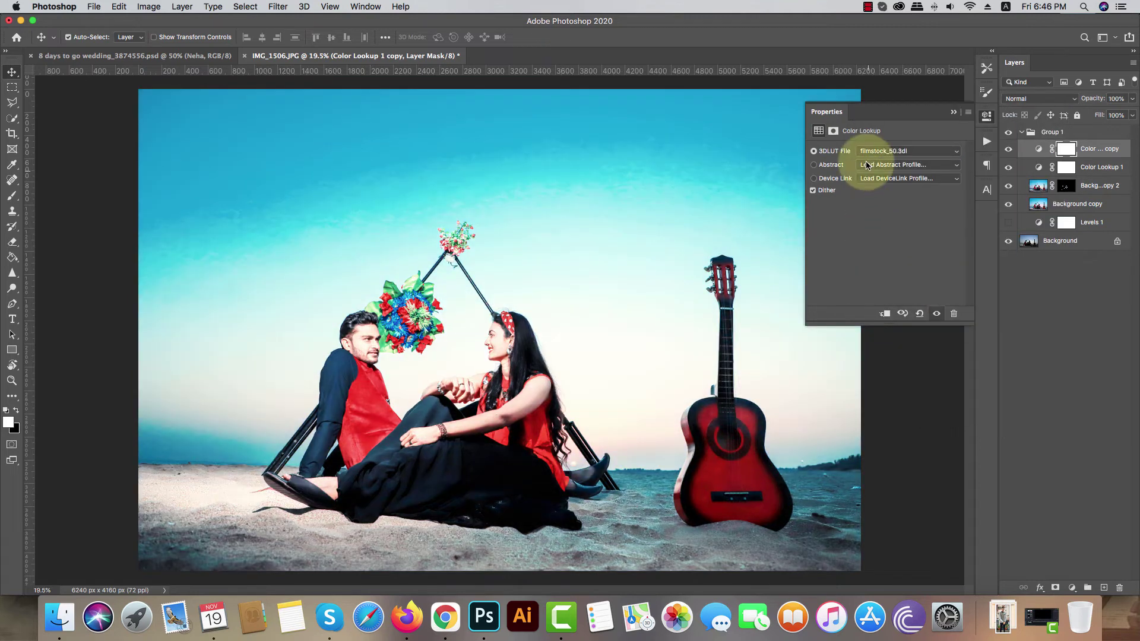
{"action": "left_click", "coordinate": [878, 150]}
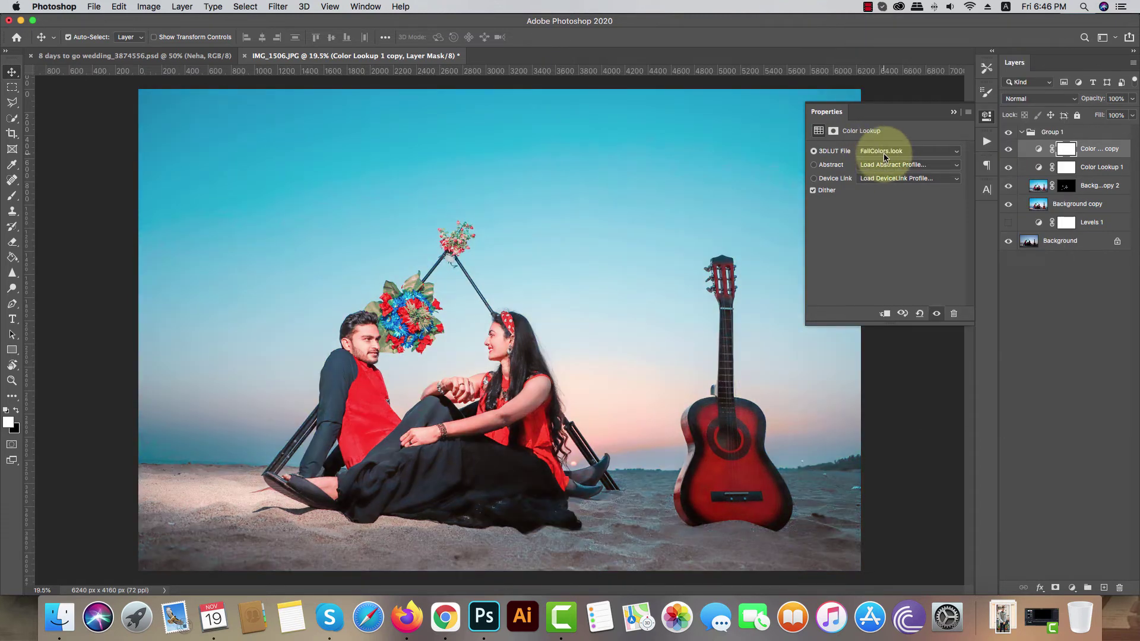
{"action": "left_click", "coordinate": [881, 152]}
{"action": "left_click", "coordinate": [885, 140]}
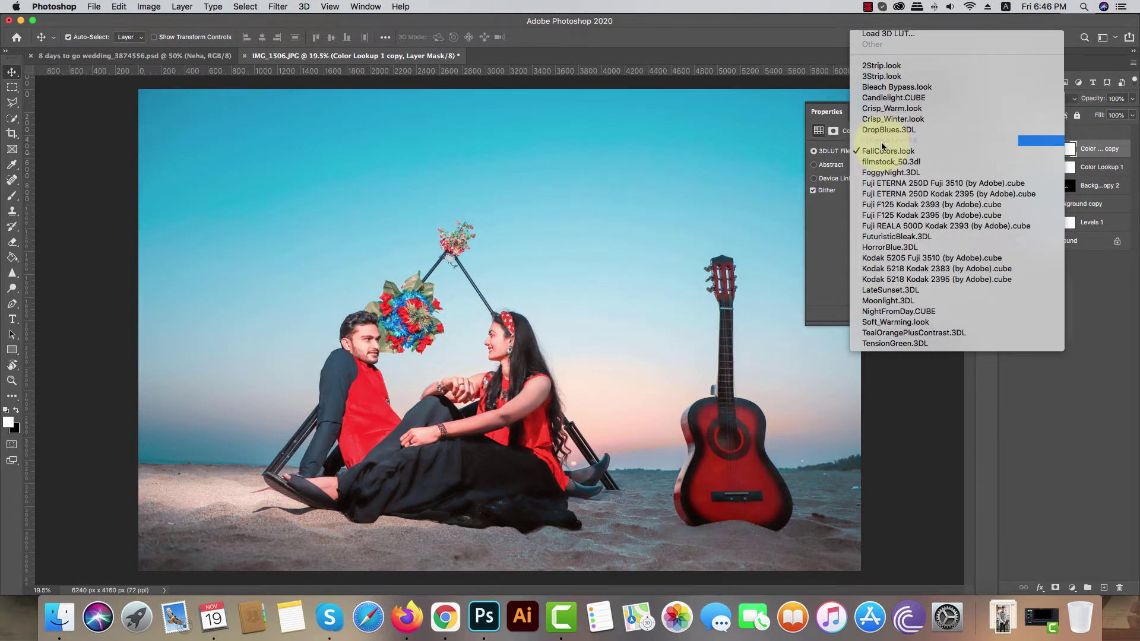
{"action": "left_click", "coordinate": [1039, 99]}
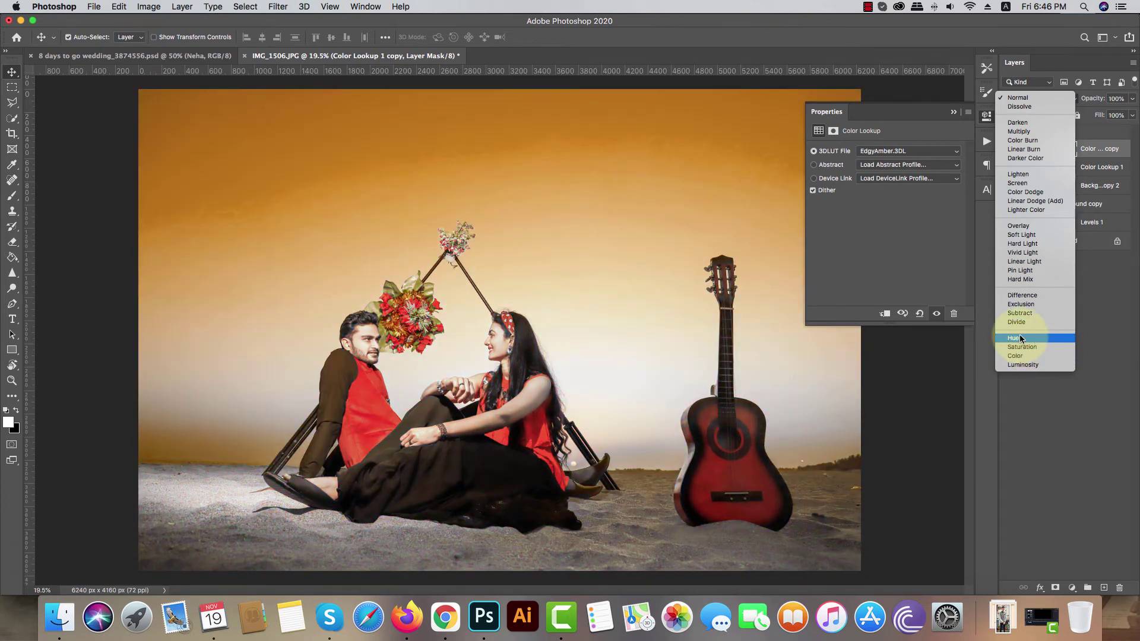
- Try Hue blend mode on the lookup copy, then restore Normal mode at 100% opacity
{"action": "left_click", "coordinate": [1019, 339]}
{"action": "left_click", "coordinate": [1116, 115]}
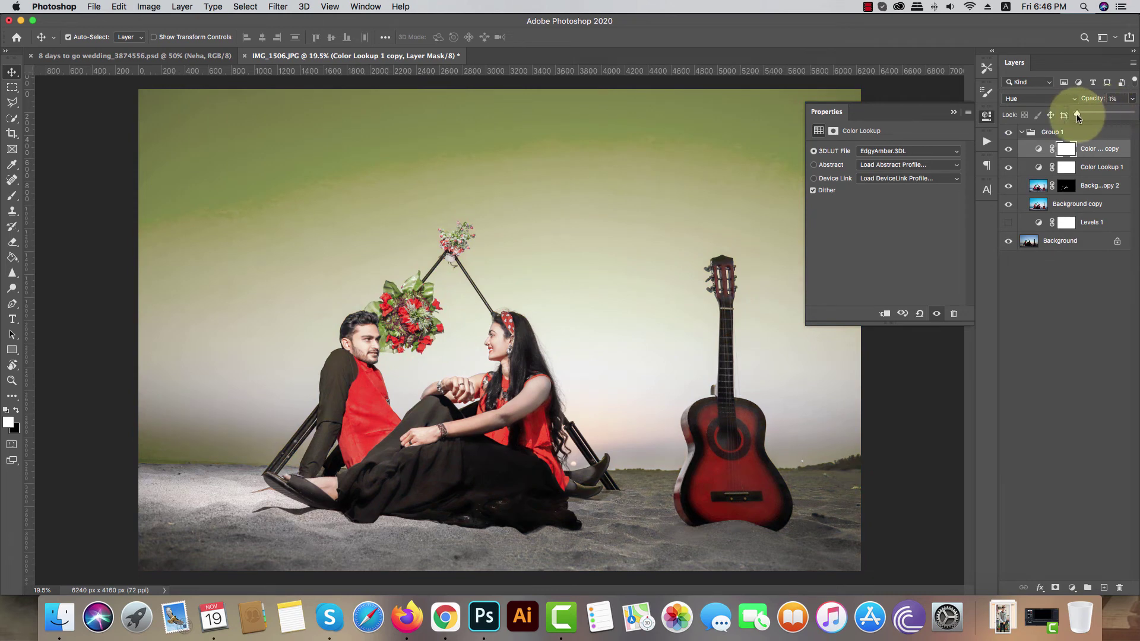
{"action": "left_click_drag", "start_coordinate": [1115, 116], "coordinate": [1123, 113]}
{"action": "left_click", "coordinate": [908, 151]}
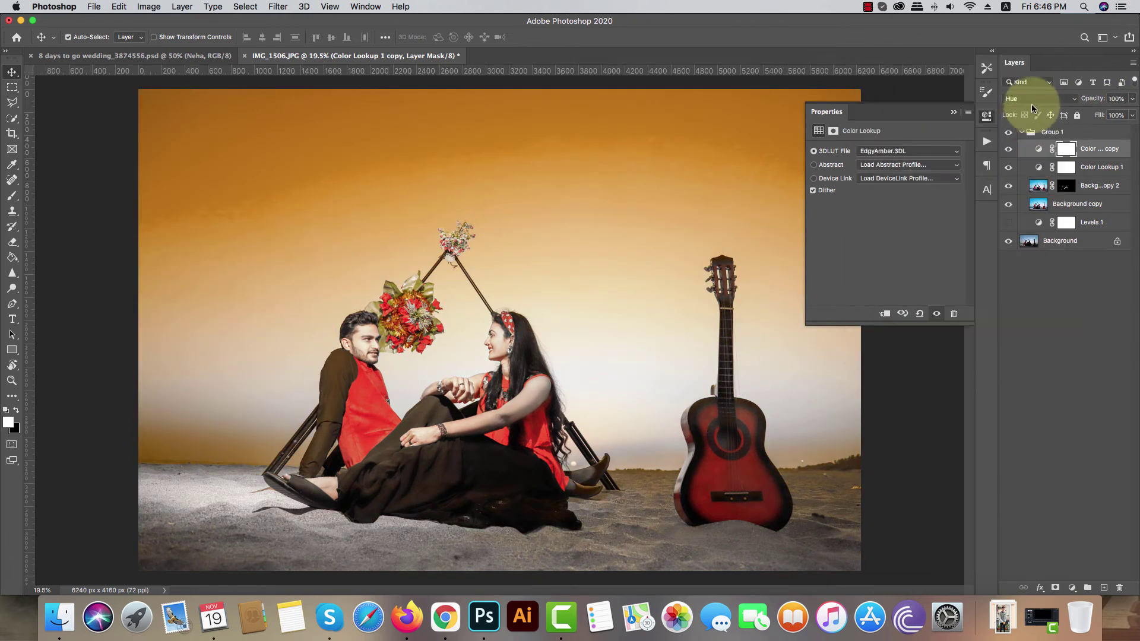
{"action": "left_click", "coordinate": [1030, 98]}
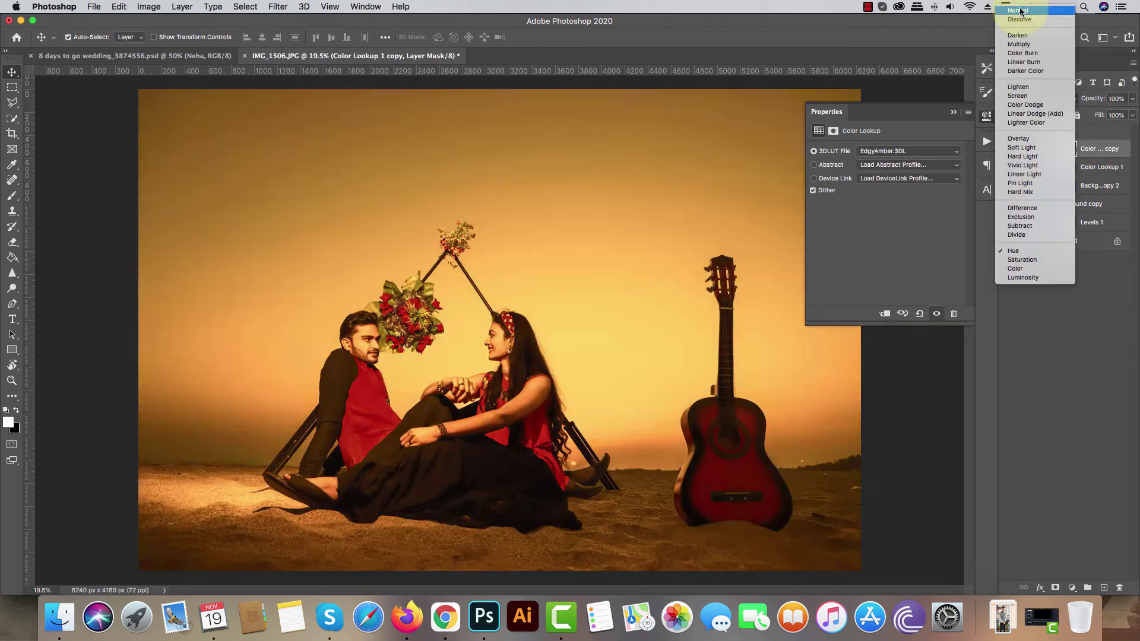
{"action": "left_click", "coordinate": [1020, 11]}
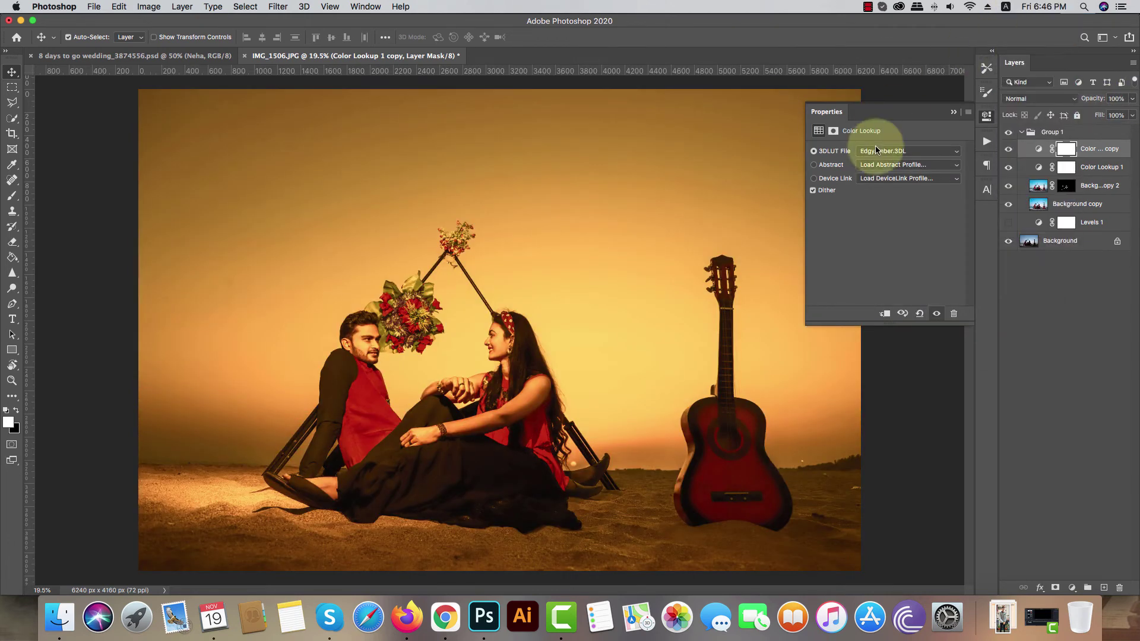
- Cycle through the FallColors and filmstock_50 lookups, settling on FoggyNight.3DL
{"action": "left_click", "coordinate": [908, 150]}
{"action": "left_click", "coordinate": [884, 161]}
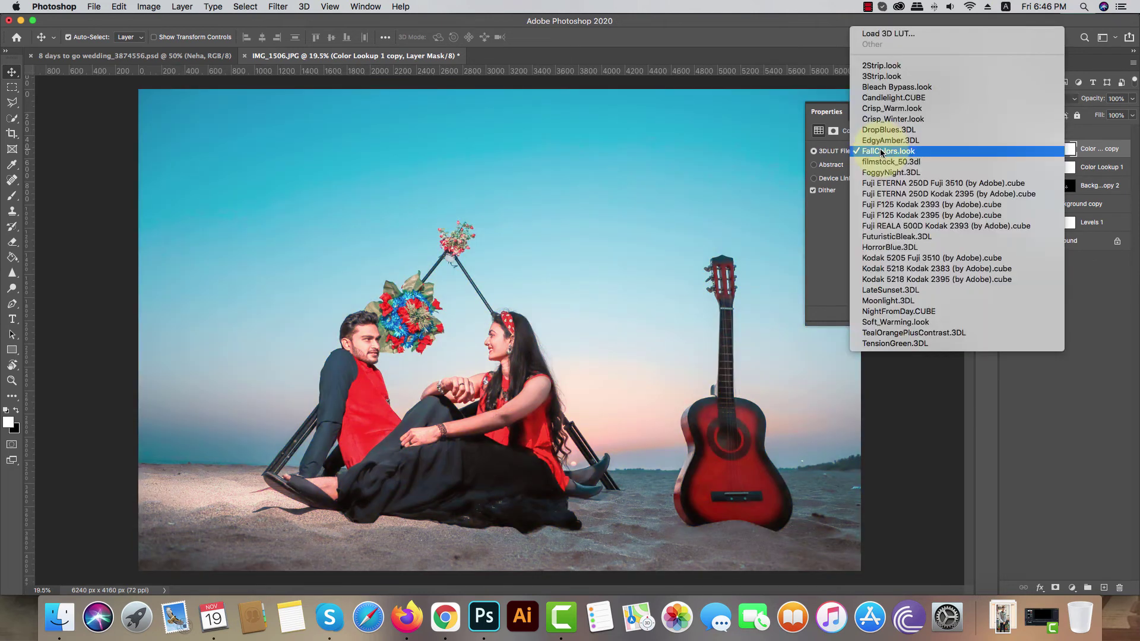
{"action": "left_click", "coordinate": [880, 152]}
{"action": "left_click", "coordinate": [879, 150]}
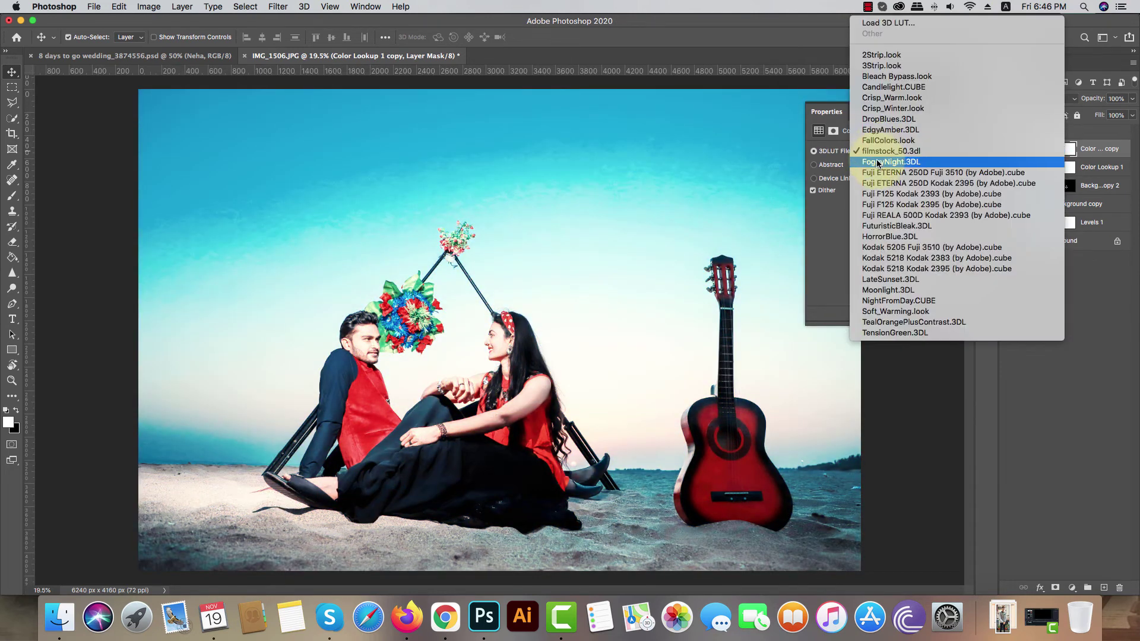
- Lower the FoggyNight copy layer's opacity from 52% down to about 3%
{"action": "left_click", "coordinate": [1132, 99]}
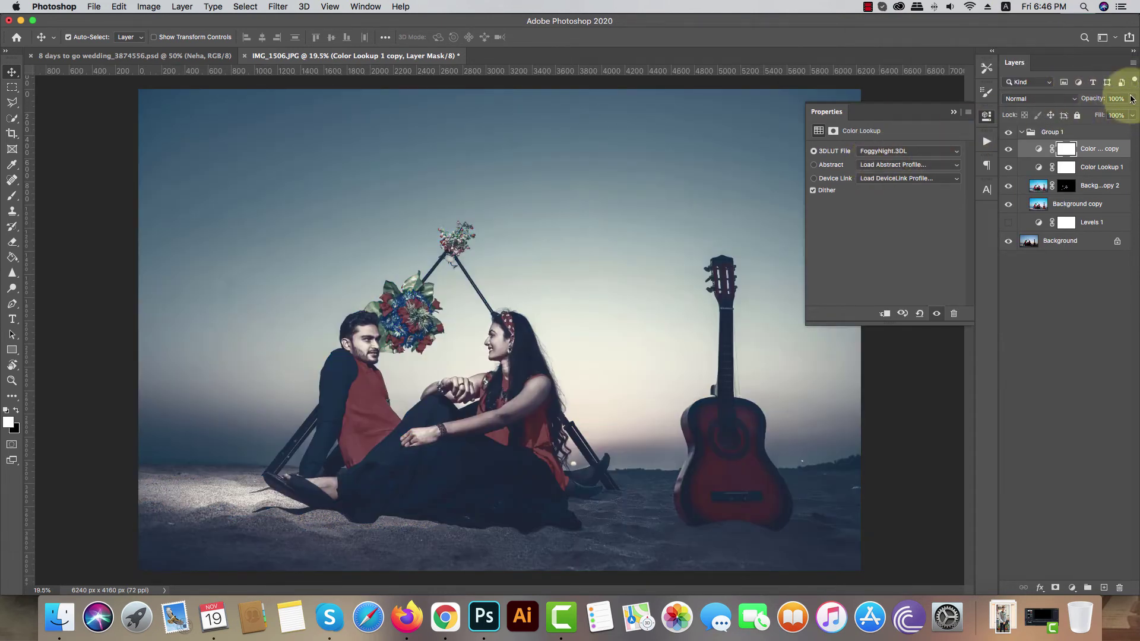
{"action": "mouse_move", "coordinate": [1132, 113]}
{"action": "left_mouse_down"}
{"action": "mouse_move", "coordinate": [1043, 123]}
{"action": "mouse_move", "coordinate": [1138, 132]}
{"action": "mouse_move", "coordinate": [1112, 136]}
{"action": "left_mouse_up"}
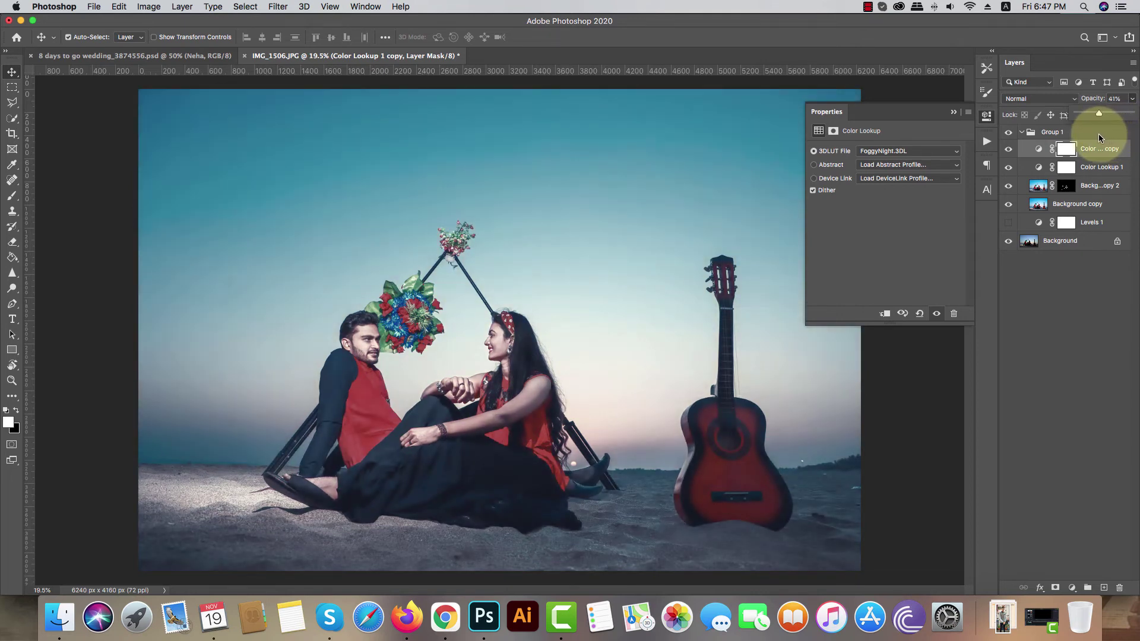
{"action": "left_click_drag", "start_coordinate": [1100, 138], "coordinate": [1098, 139]}
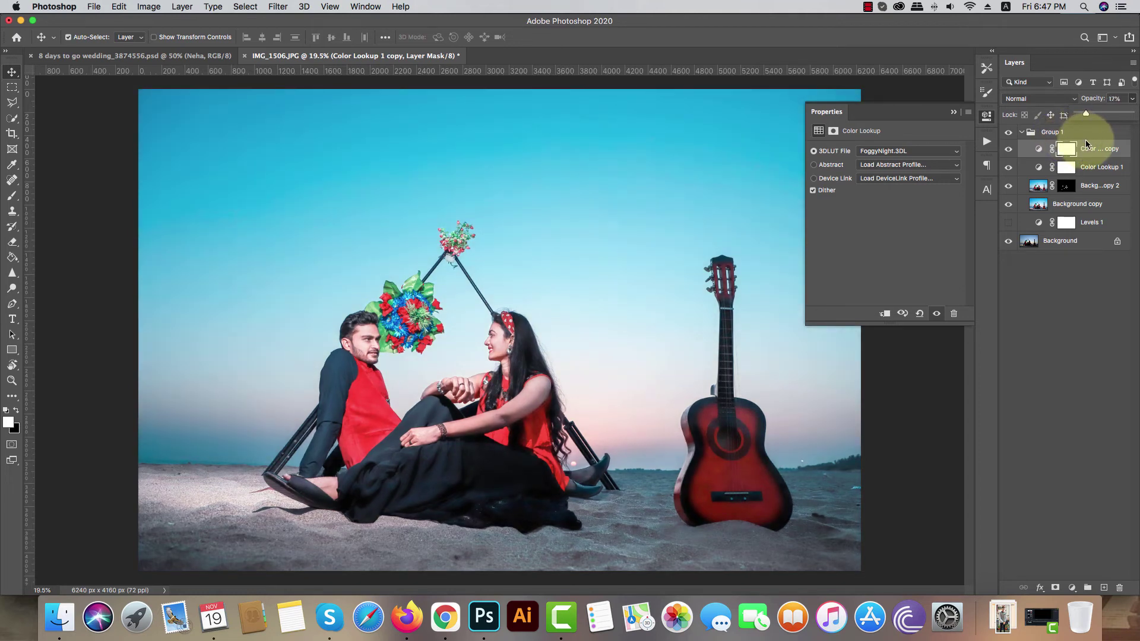
{"action": "left_click_drag", "start_coordinate": [1094, 143], "coordinate": [1057, 153]}
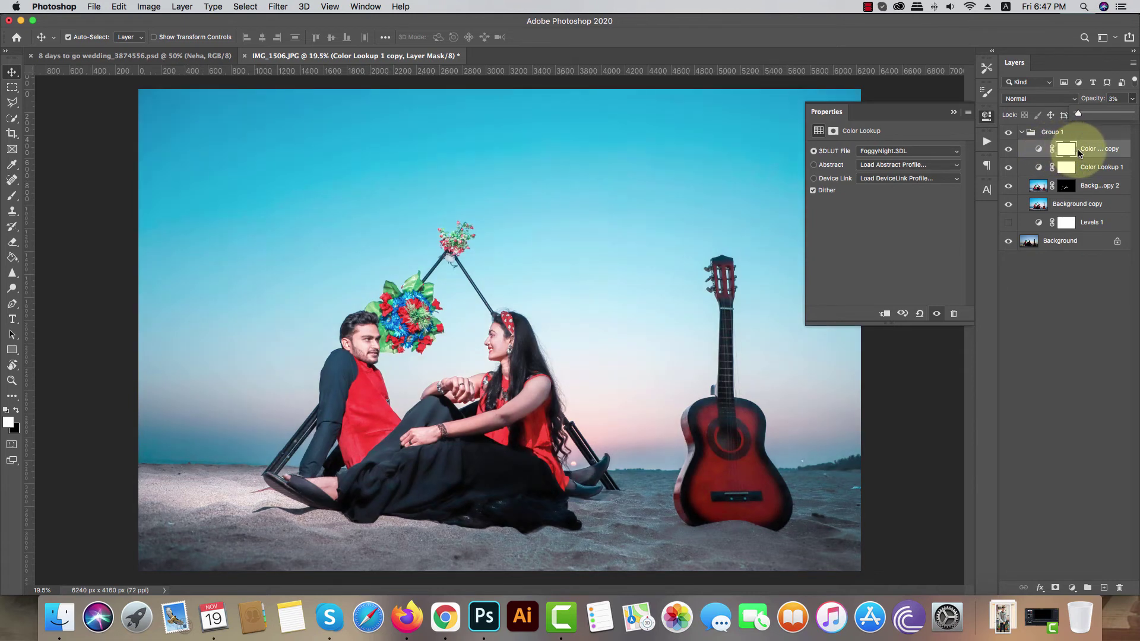
- Restore full opacity and try the Fuji ETERNA 250D Fuji 3510 and Kodak 2395 looks
{"action": "key", "text": "0"}
{"action": "left_click", "coordinate": [903, 151]}
{"action": "left_click", "coordinate": [868, 159]}
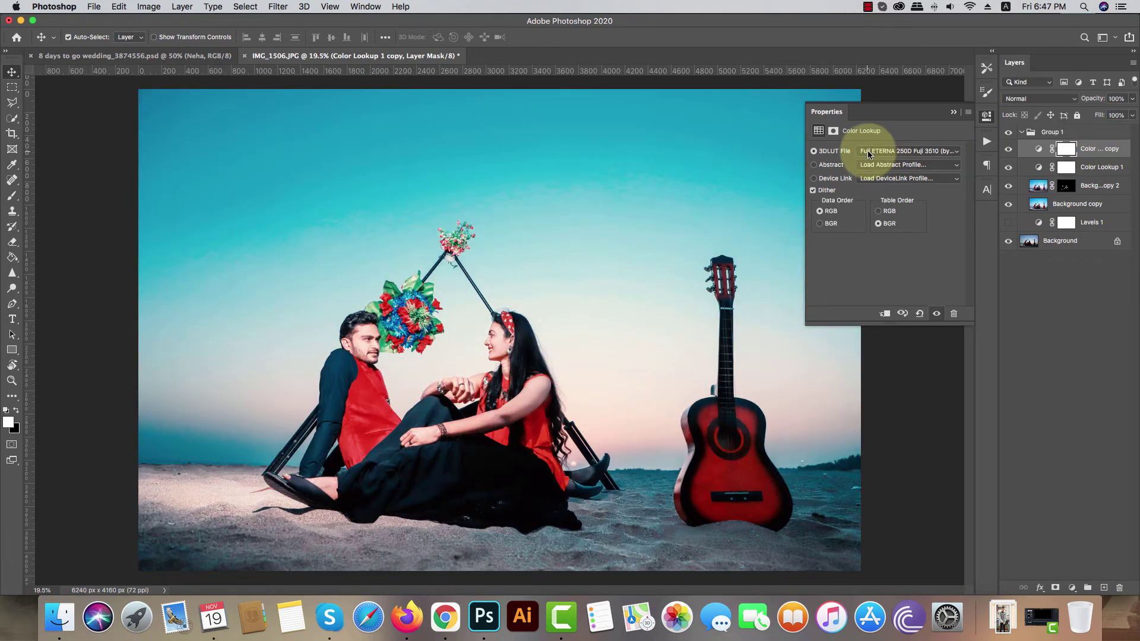
{"action": "left_click", "coordinate": [876, 161]}
{"action": "left_click", "coordinate": [880, 156]}
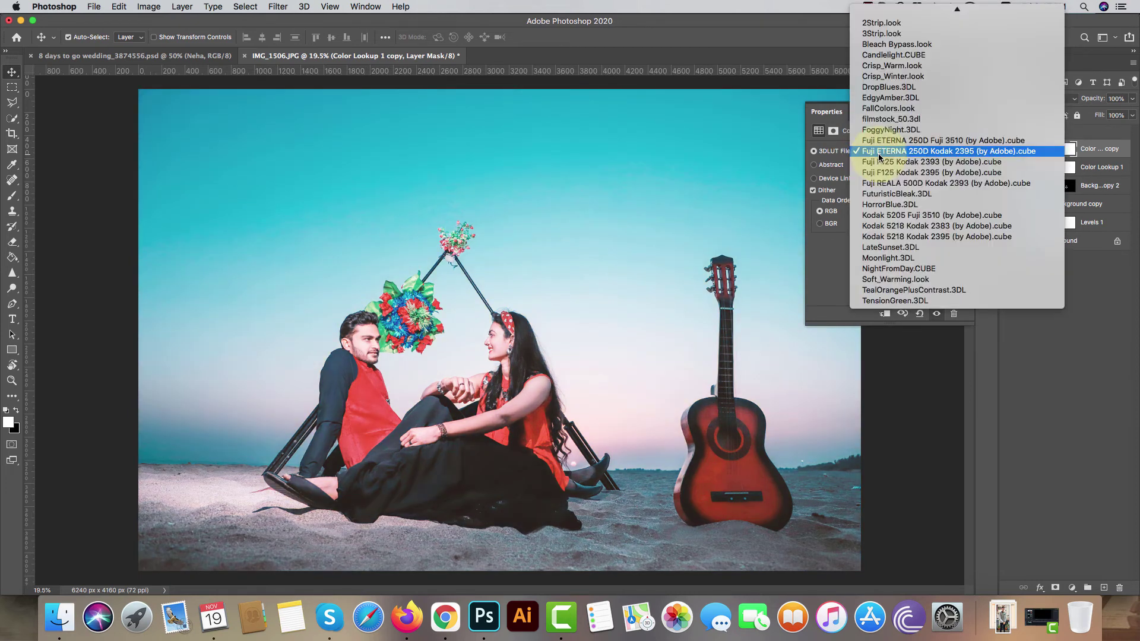
{"action": "left_click", "coordinate": [891, 130]}
- Return to FoggyNight.3DL at 10% opacity and bring up the '8 days to go' logo document
{"action": "left_click", "coordinate": [1132, 99]}
{"action": "left_click_drag", "start_coordinate": [1132, 113], "coordinate": [1051, 114]}
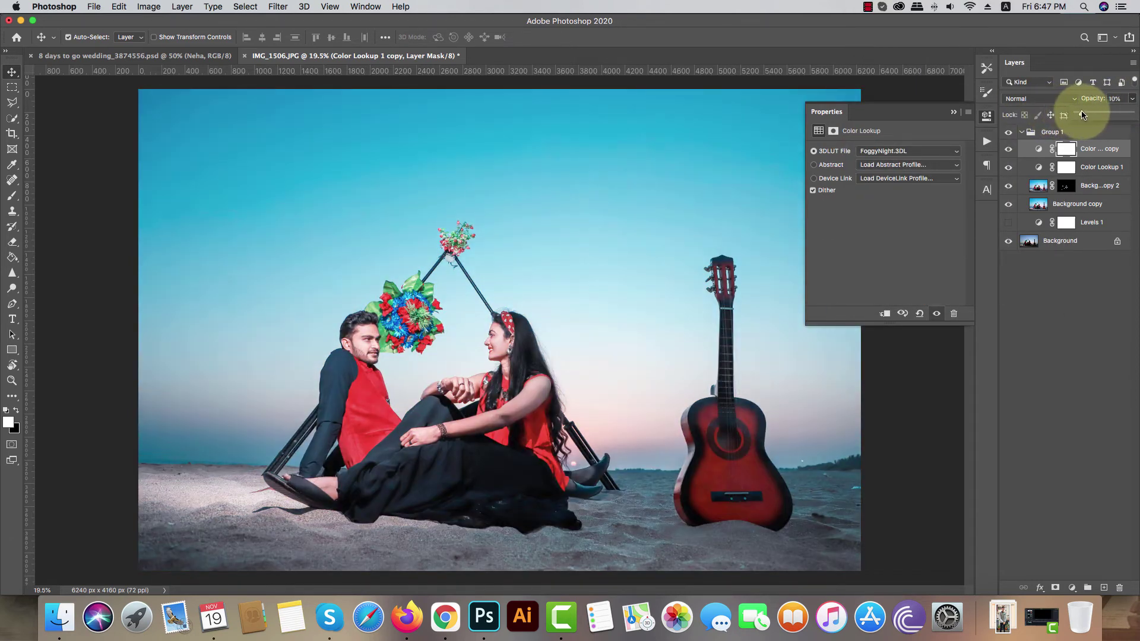
{"action": "left_click", "coordinate": [953, 112]}
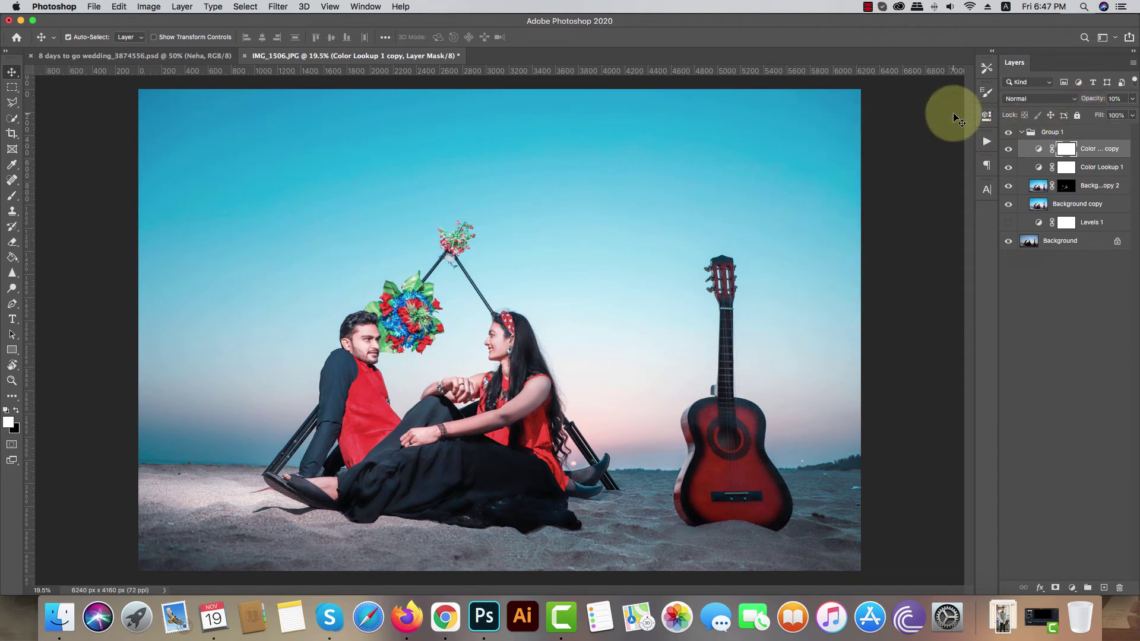
{"action": "left_click", "coordinate": [94, 56]}
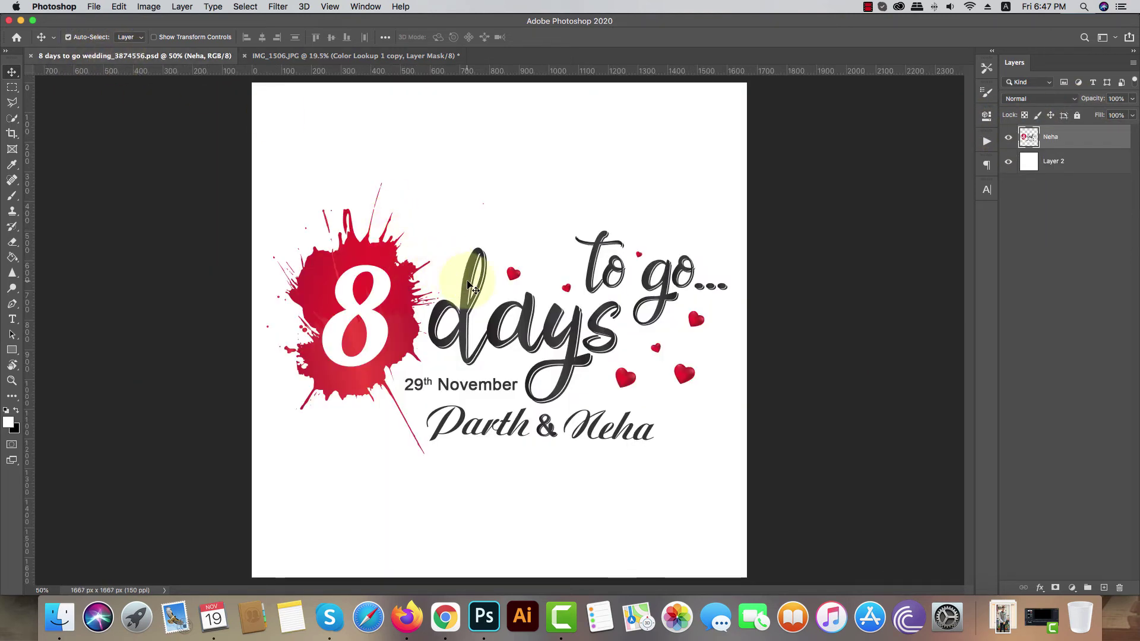
- Copy the logo into the beach photo, move it top left, and convert it to a smart object
{"action": "key", "text": "super+c"}
{"action": "left_click", "coordinate": [374, 57]}
{"action": "key", "text": "super+v"}
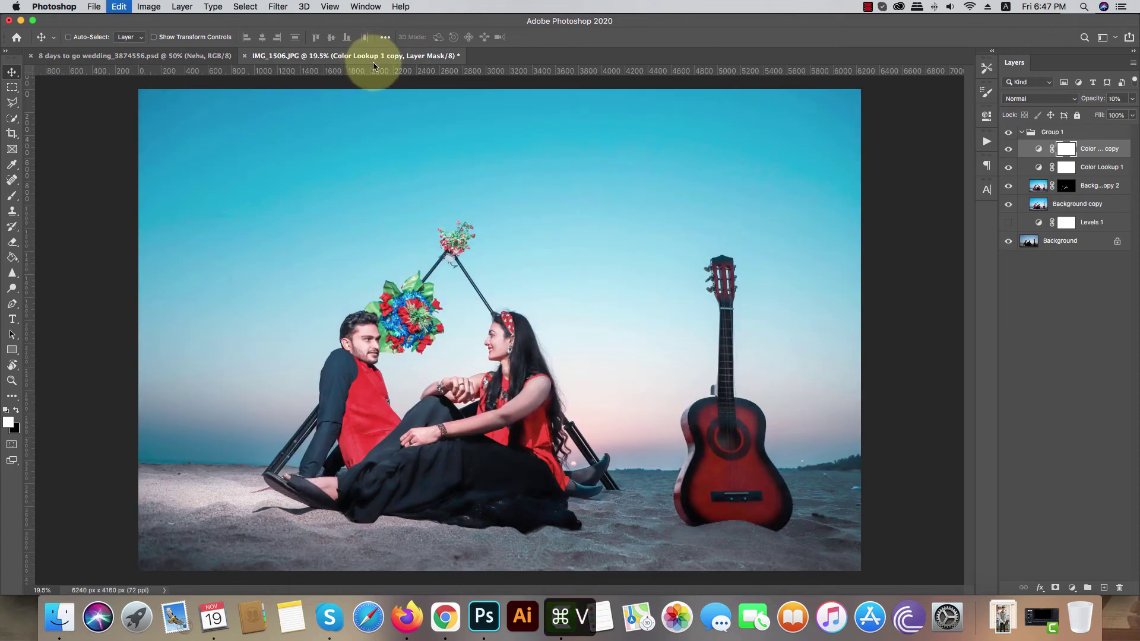
{"action": "left_click_drag", "start_coordinate": [439, 380], "coordinate": [205, 166]}
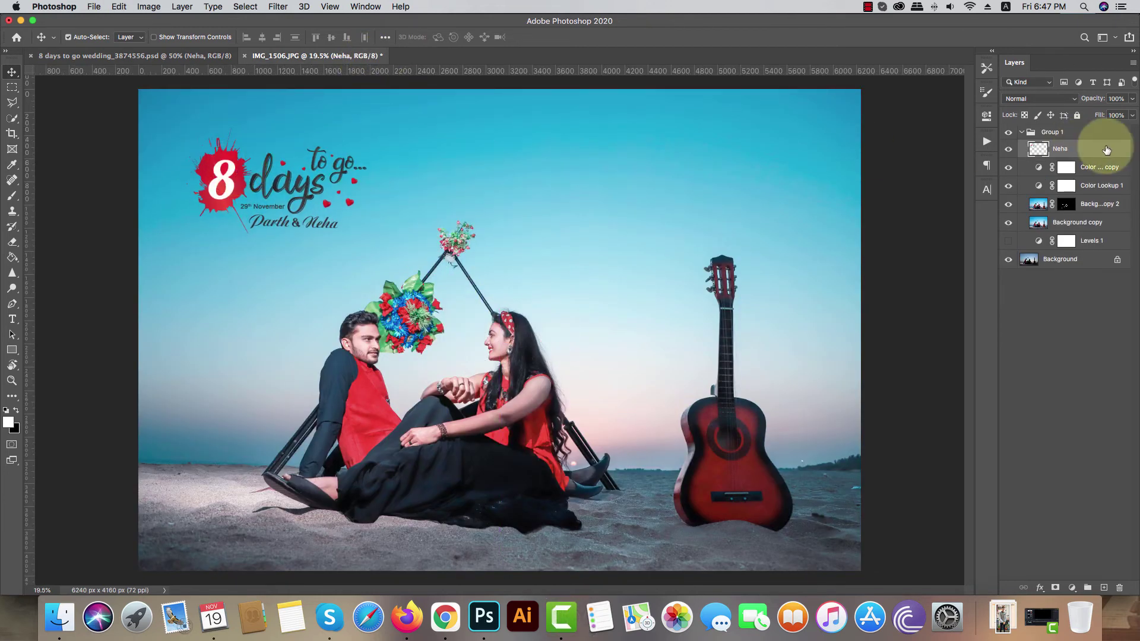
{"action": "right_click", "coordinate": [1106, 149]}
{"action": "left_click", "coordinate": [1019, 199]}
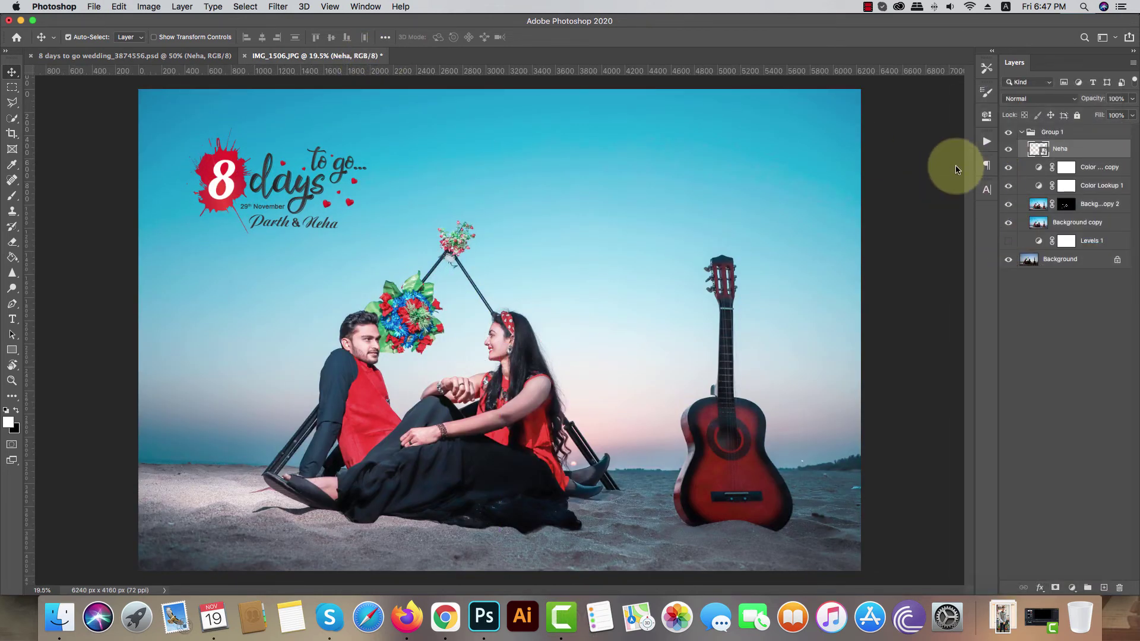
- Scale the logo to about 131% and place it at the photo's top left
{"action": "key", "text": "super+t"}
{"action": "left_click_drag", "start_coordinate": [364, 119], "coordinate": [422, 101]}
{"action": "mouse_move", "coordinate": [224, 168]}
{"action": "left_mouse_down"}
{"action": "mouse_move", "coordinate": [611, 159]}
{"action": "mouse_move", "coordinate": [233, 168]}
{"action": "left_mouse_up"}
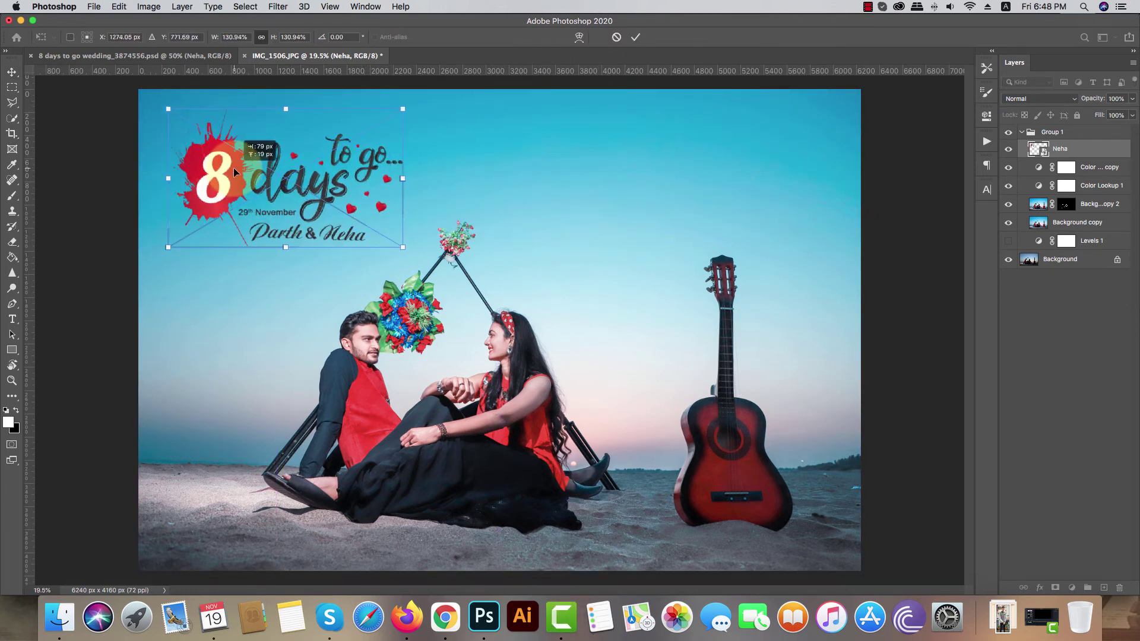
{"action": "mouse_move", "coordinate": [233, 167]}
{"action": "left_mouse_down"}
{"action": "mouse_move", "coordinate": [435, 165]}
{"action": "mouse_move", "coordinate": [447, 153]}
{"action": "left_mouse_up"}
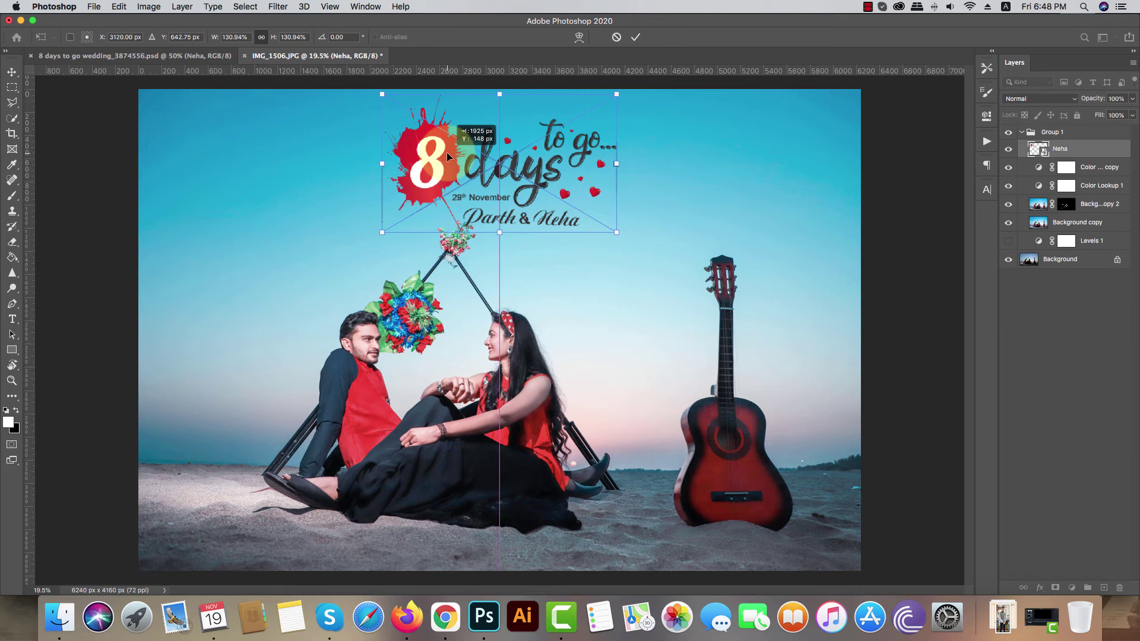
{"action": "mouse_move", "coordinate": [447, 153]}
{"action": "left_mouse_down"}
{"action": "mouse_move", "coordinate": [236, 180]}
{"action": "mouse_move", "coordinate": [646, 159]}
{"action": "left_mouse_up"}
{"action": "key", "text": "Return"}
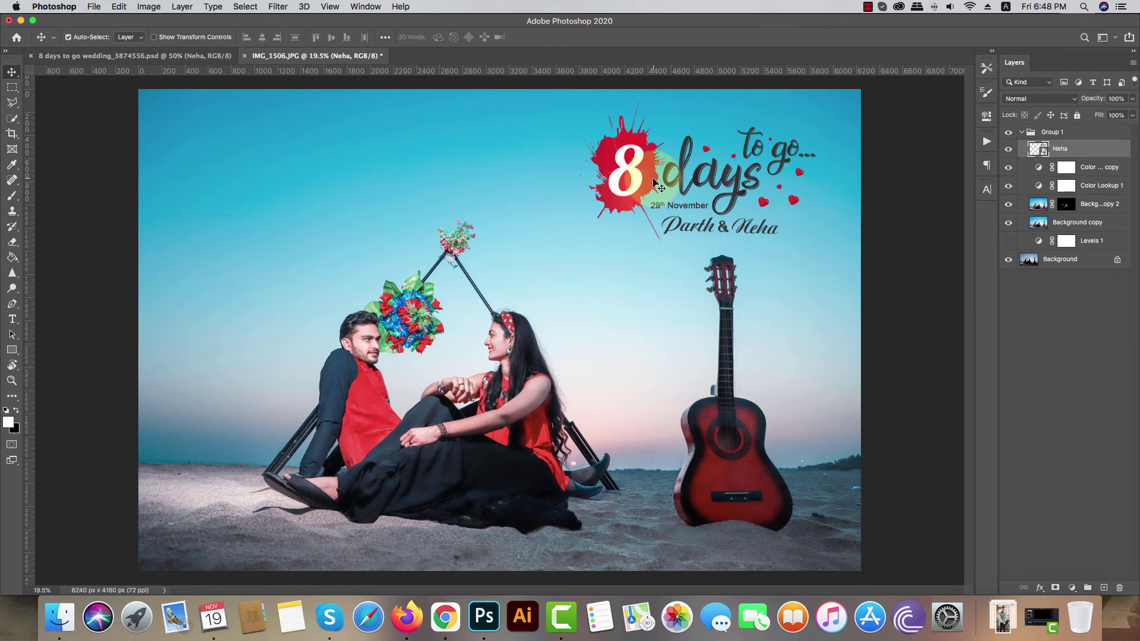
{"action": "left_click_drag", "start_coordinate": [656, 184], "coordinate": [248, 187]}
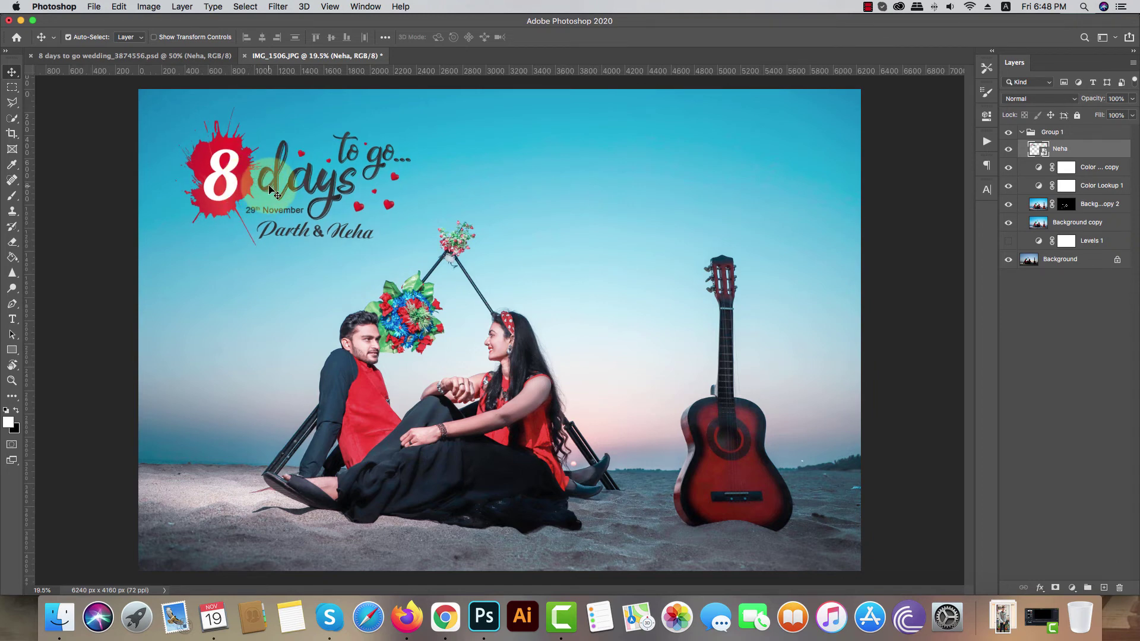
{"action": "scroll", "coordinate": [270, 189], "scroll_direction": "down", "scroll_amount": 3}
{"action": "scroll", "coordinate": [267, 183], "scroll_direction": "up", "scroll_amount": 2}
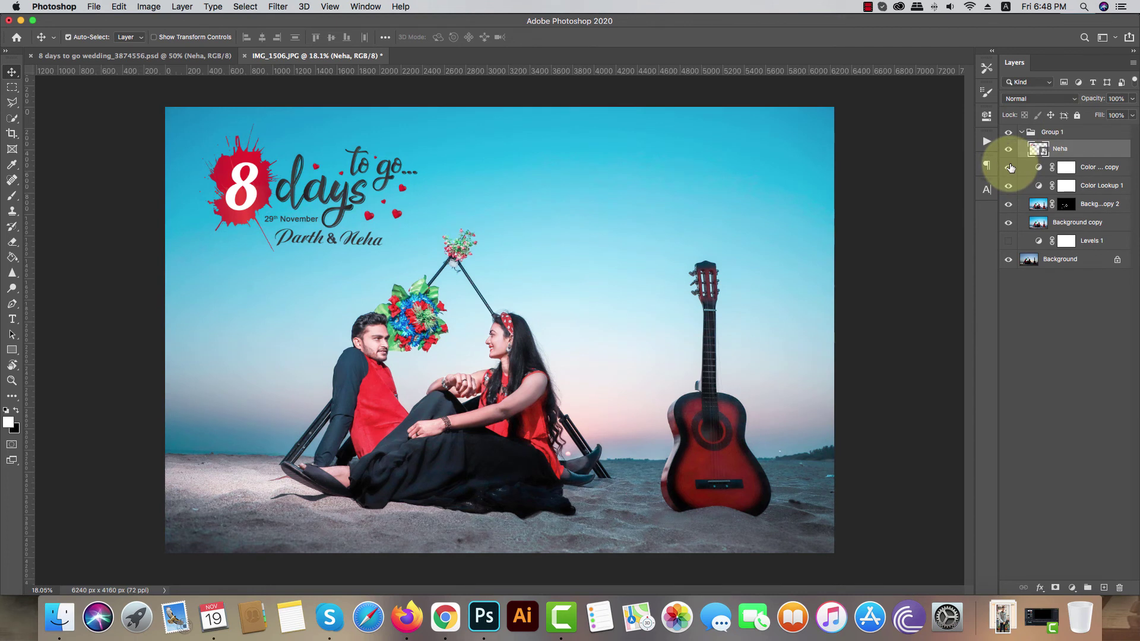
- Paint the lookup copy's mask black with a large 1100 brush across the top-left and upper sky
{"action": "left_click", "coordinate": [1067, 168]}
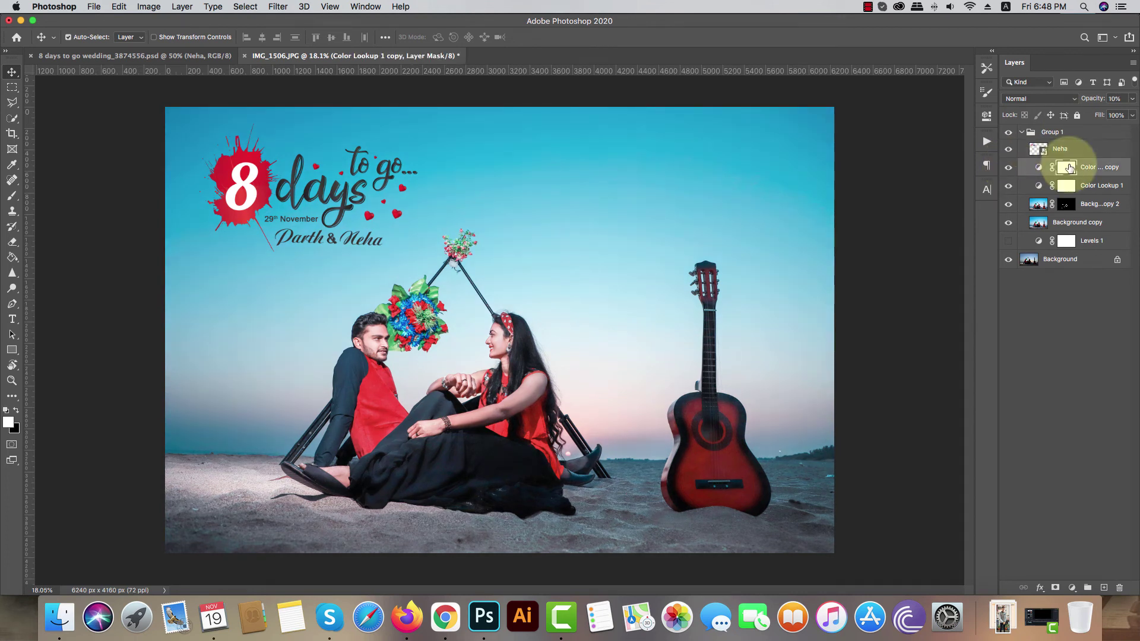
{"action": "key", "text": "b"}
{"action": "left_click", "coordinate": [16, 411]}
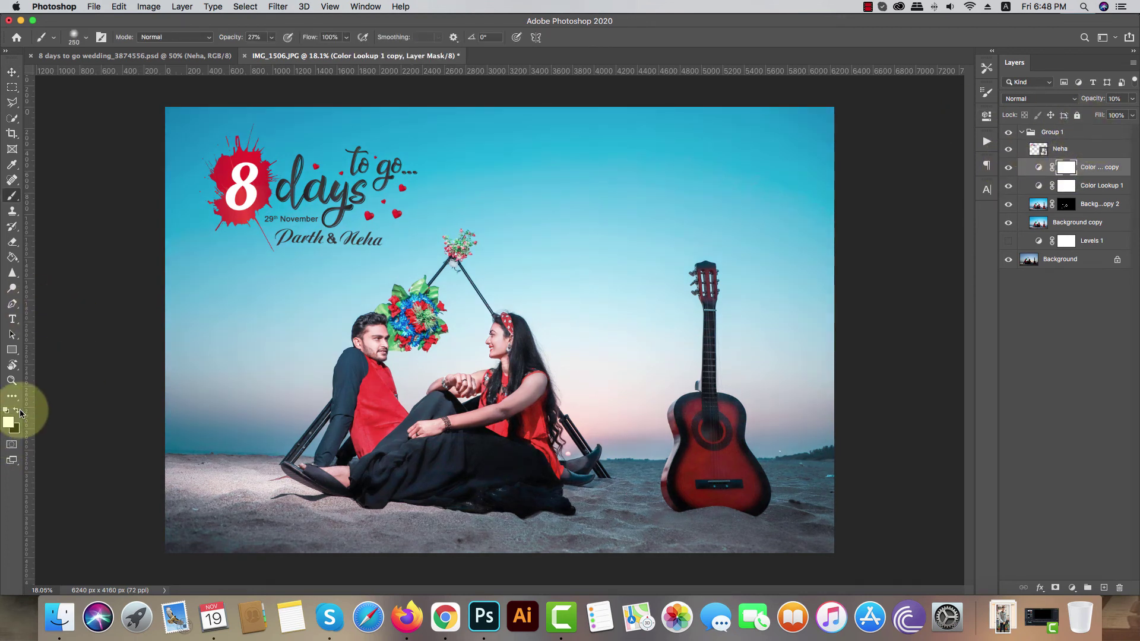
{"action": "key", "text": "bracketright"}
{"action": "key", "text": "bracketright"}
{"action": "key", "text": "bracketright"}
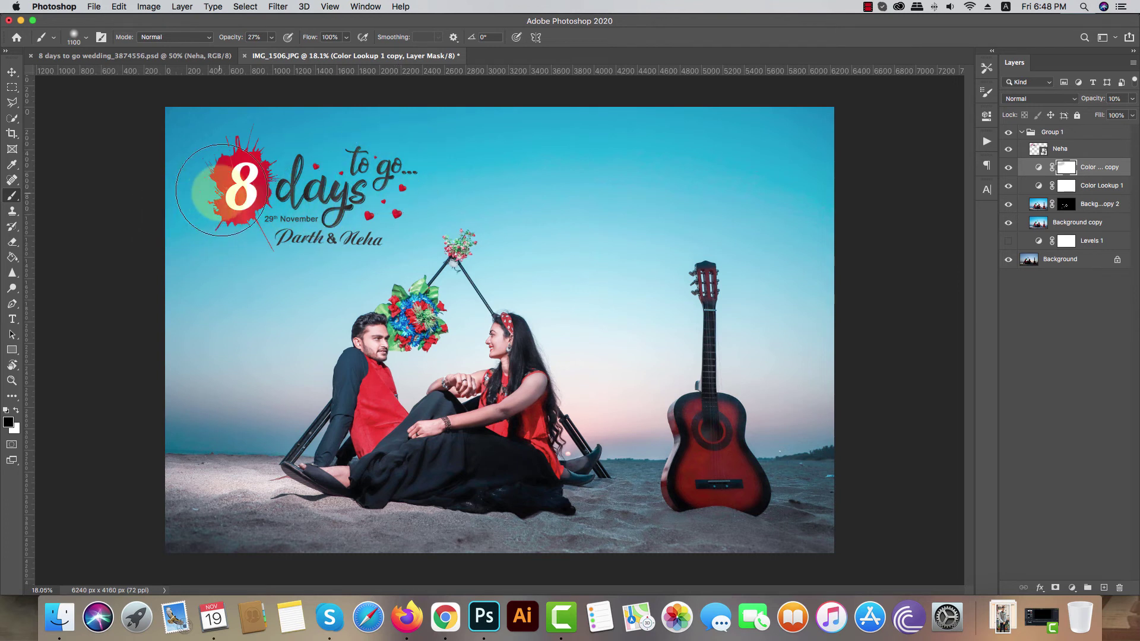
{"action": "left_click_drag", "start_coordinate": [272, 37], "coordinate": [332, 51]}
{"action": "left_click_drag", "start_coordinate": [297, 208], "coordinate": [165, 167]}
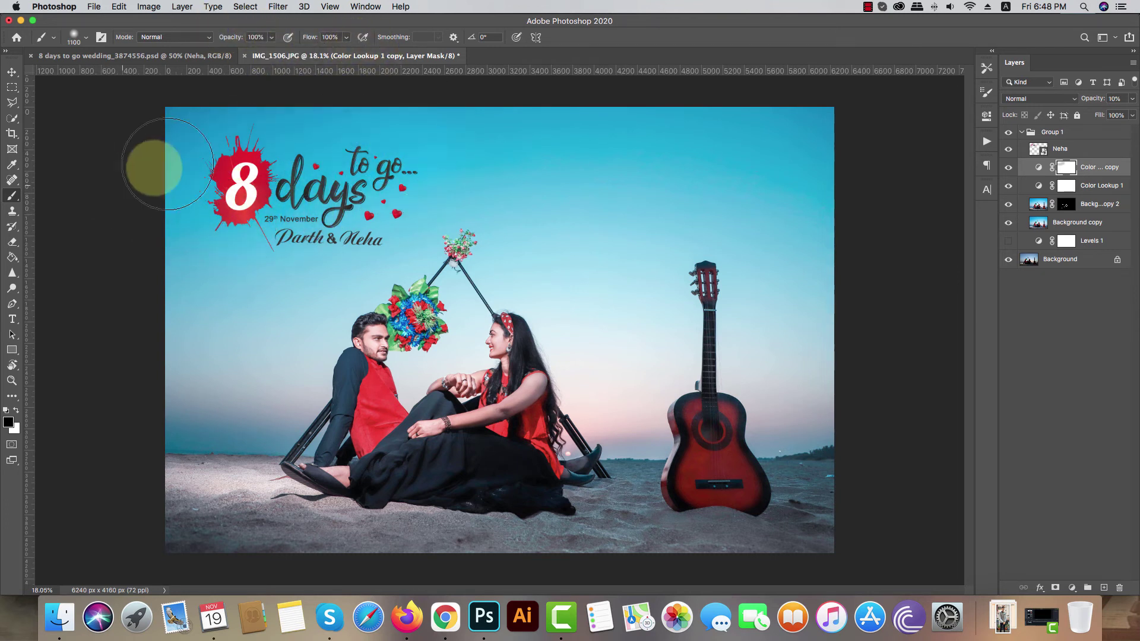
{"action": "key", "text": "bracketright"}
{"action": "key", "text": "bracketright"}
{"action": "key", "text": "bracketright"}
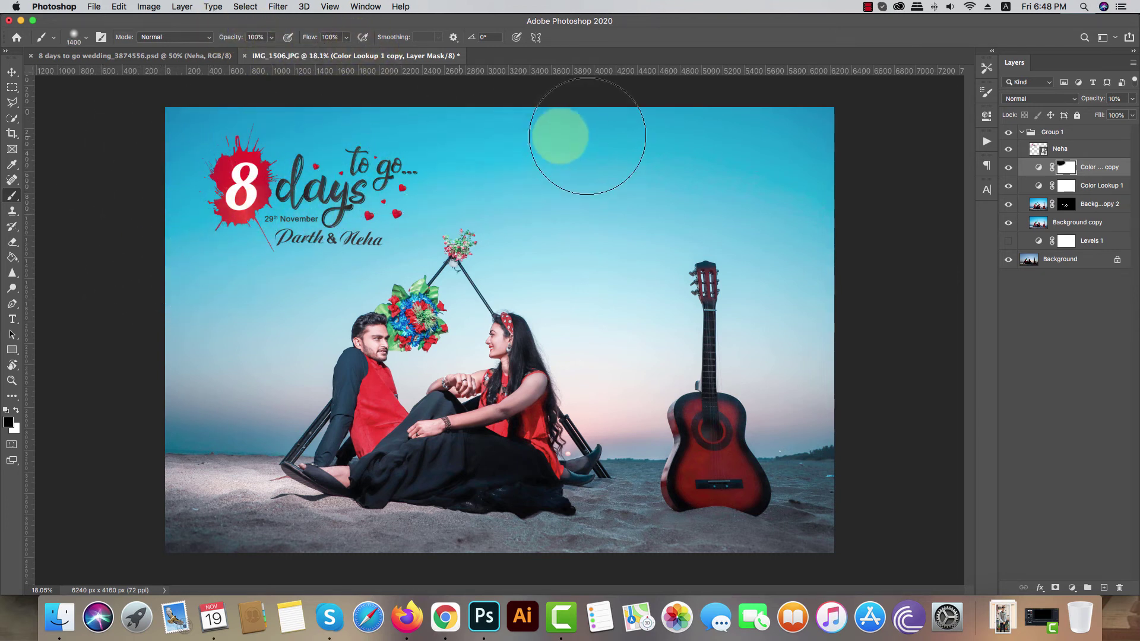
{"action": "left_click_drag", "start_coordinate": [165, 167], "coordinate": [863, 221]}
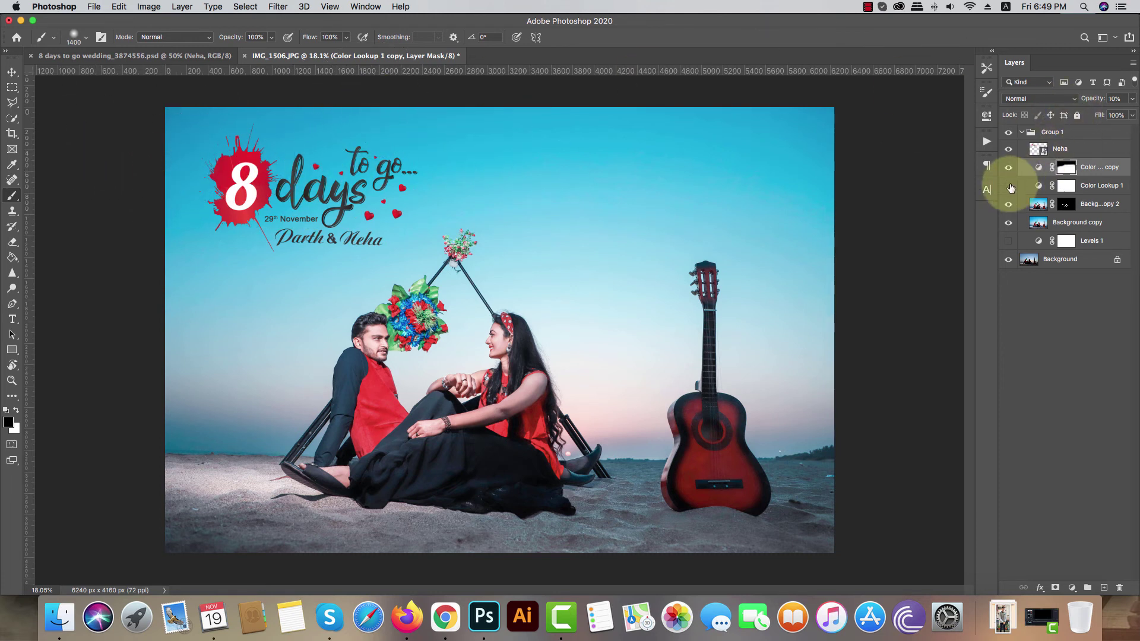
- Paint a soft white glow behind the logo on a new layer, enlarge it ~164%, and fade it to 51%
{"action": "key", "text": "x"}
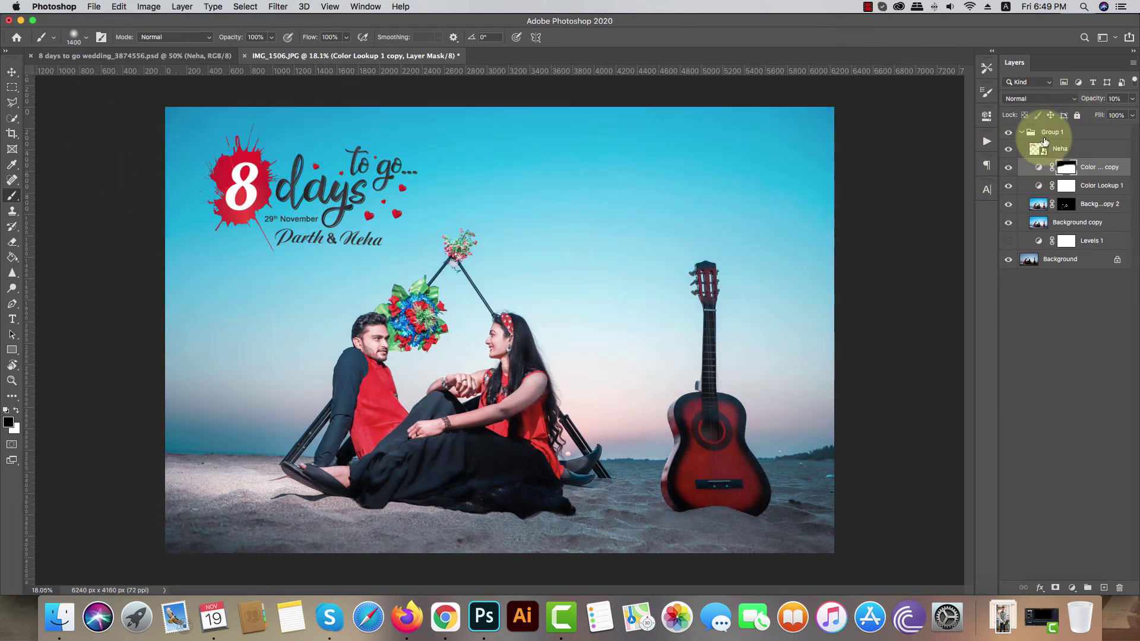
{"action": "left_click", "coordinate": [1104, 587]}
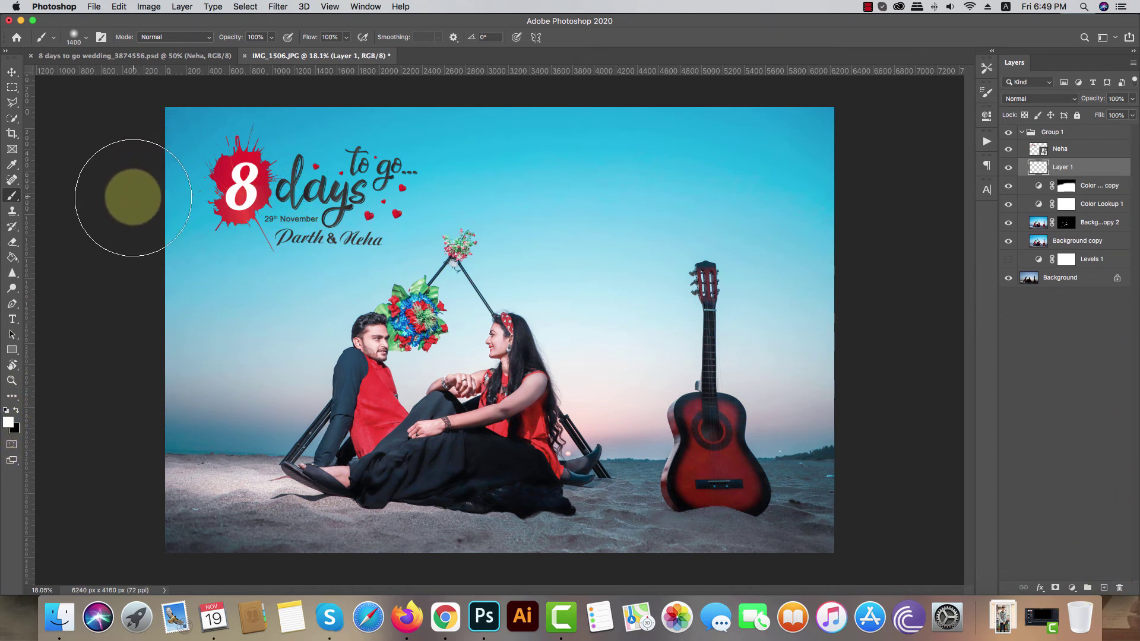
{"action": "left_click_drag", "start_coordinate": [297, 178], "coordinate": [239, 187]}
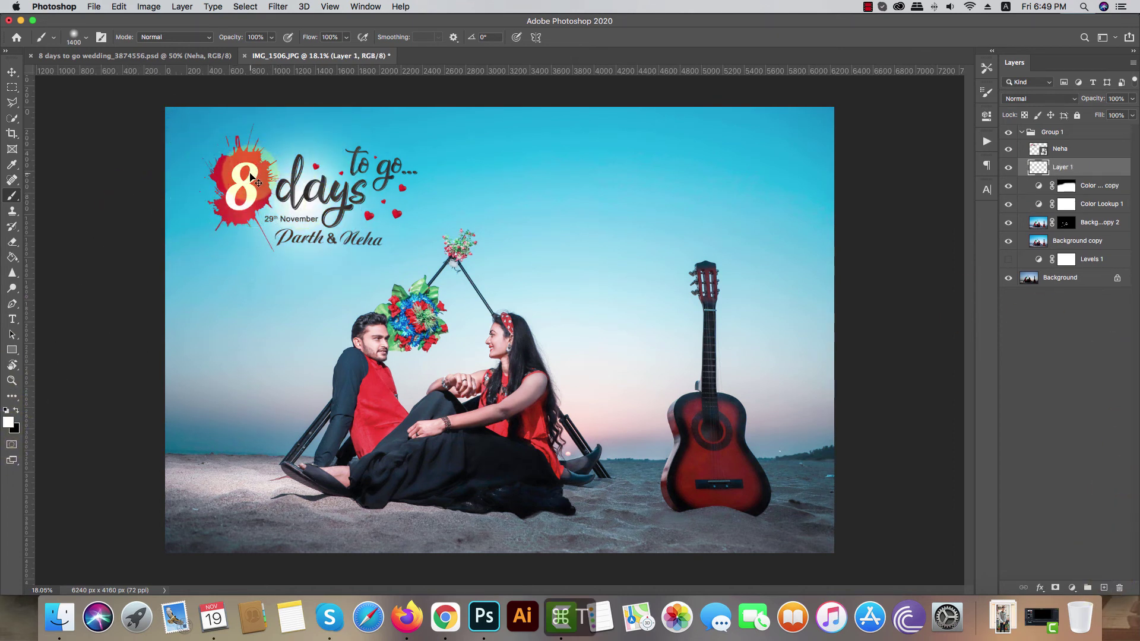
{"action": "key", "text": "ctrl+t"}
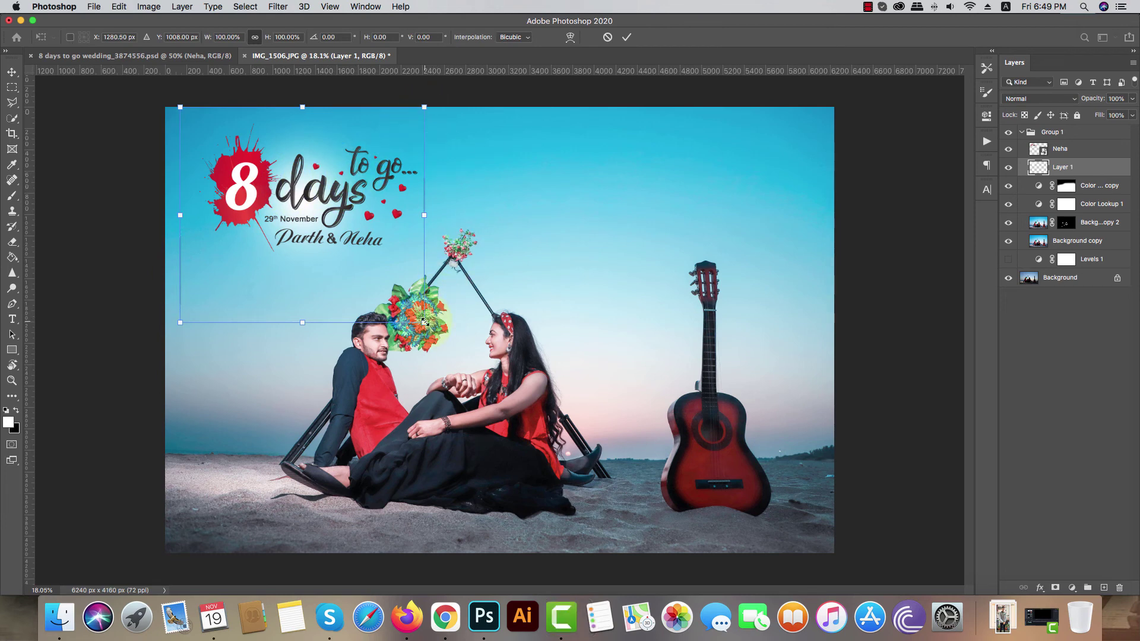
{"action": "mouse_move", "coordinate": [424, 322]}
{"action": "left_mouse_down"}
{"action": "mouse_move", "coordinate": [484, 292]}
{"action": "mouse_move", "coordinate": [437, 293]}
{"action": "left_mouse_up"}
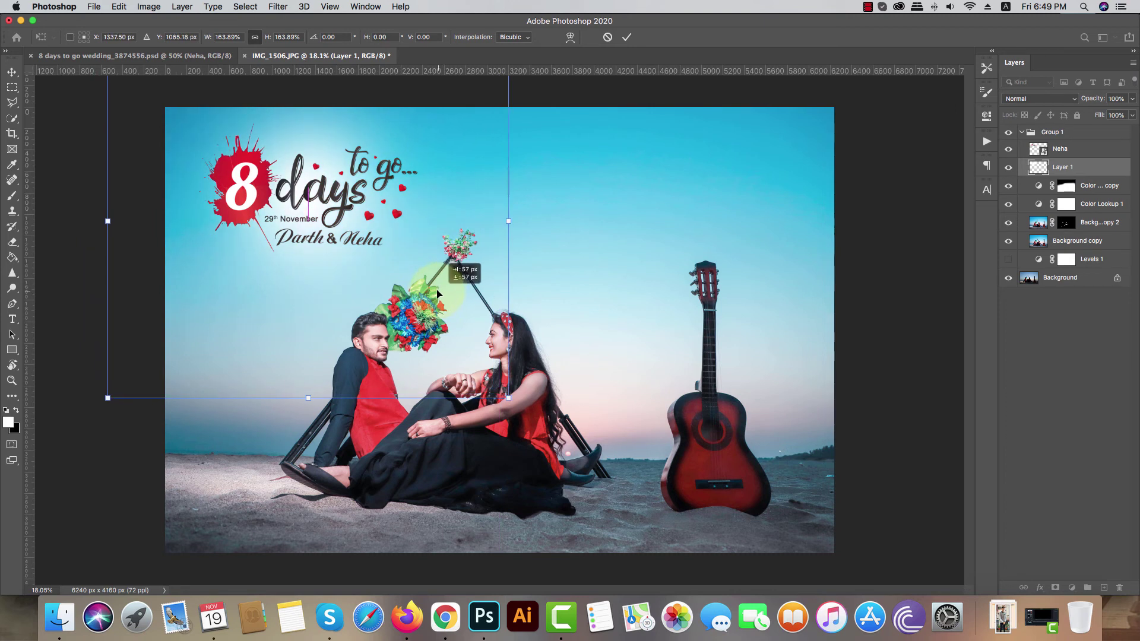
{"action": "key", "text": "Return"}
{"action": "key", "text": "b"}
{"action": "left_click", "coordinate": [1133, 99]}
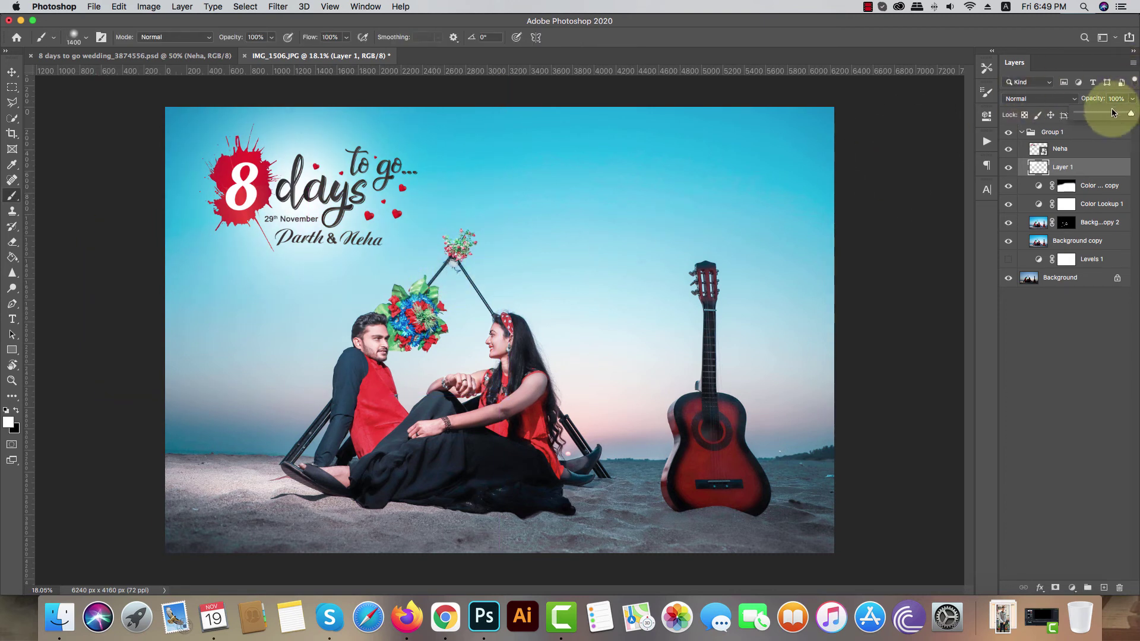
{"action": "left_click_drag", "start_coordinate": [1113, 113], "coordinate": [1118, 113]}
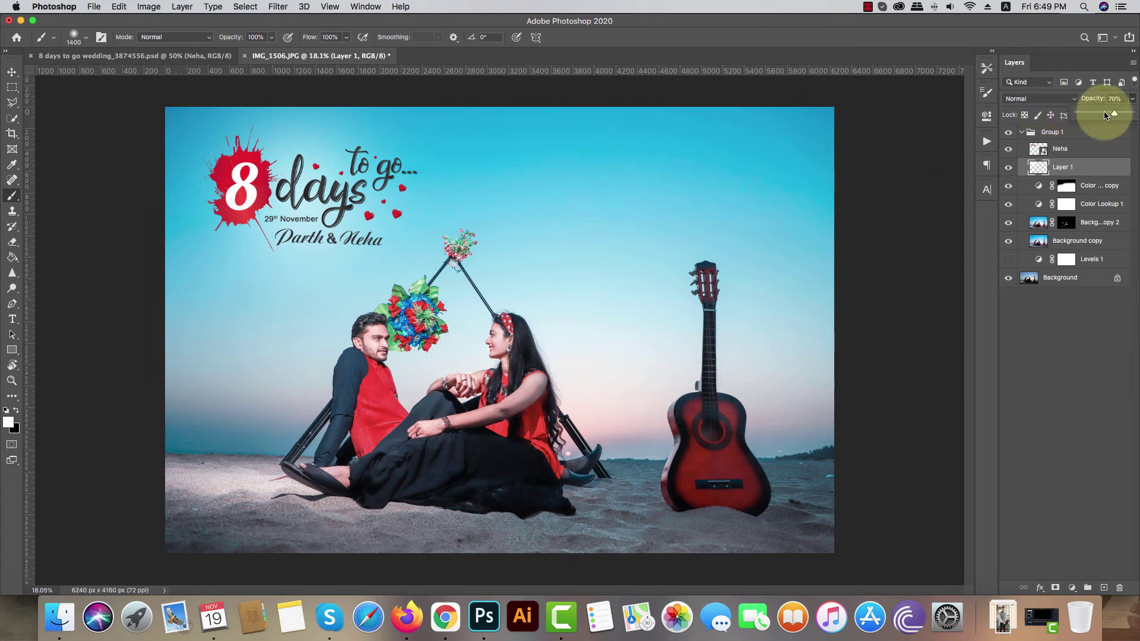
{"action": "left_click_drag", "start_coordinate": [1107, 116], "coordinate": [1098, 116]}
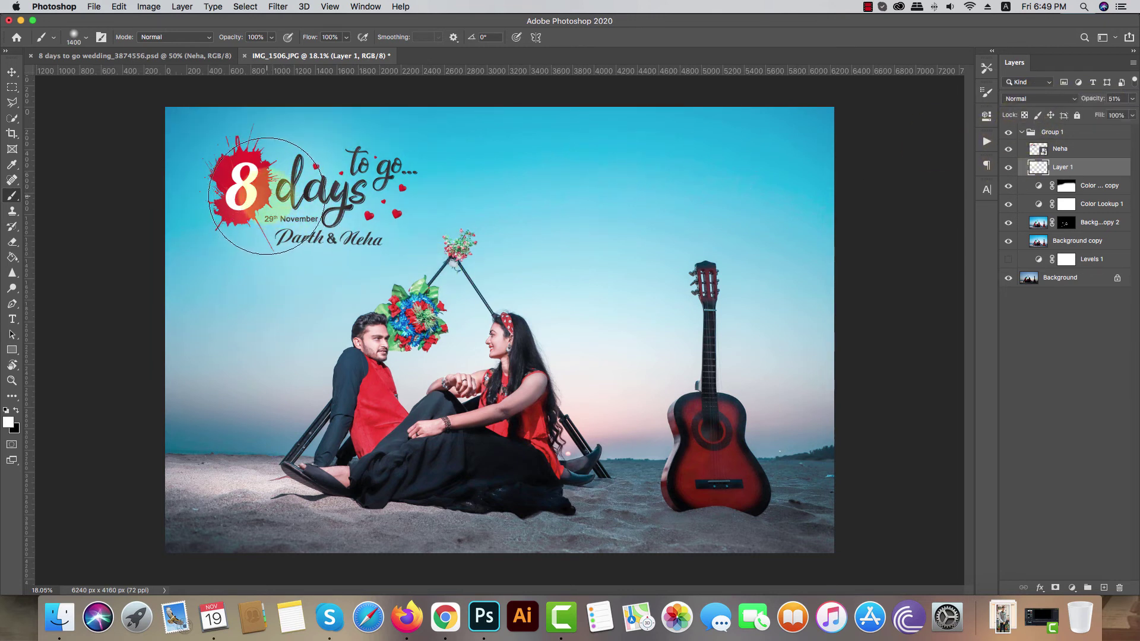
- Undo the stray brush strokes over the title and toggle the glow layer to compare
{"action": "key", "text": "cmd+minus"}
{"action": "key", "text": "cmd+z"}
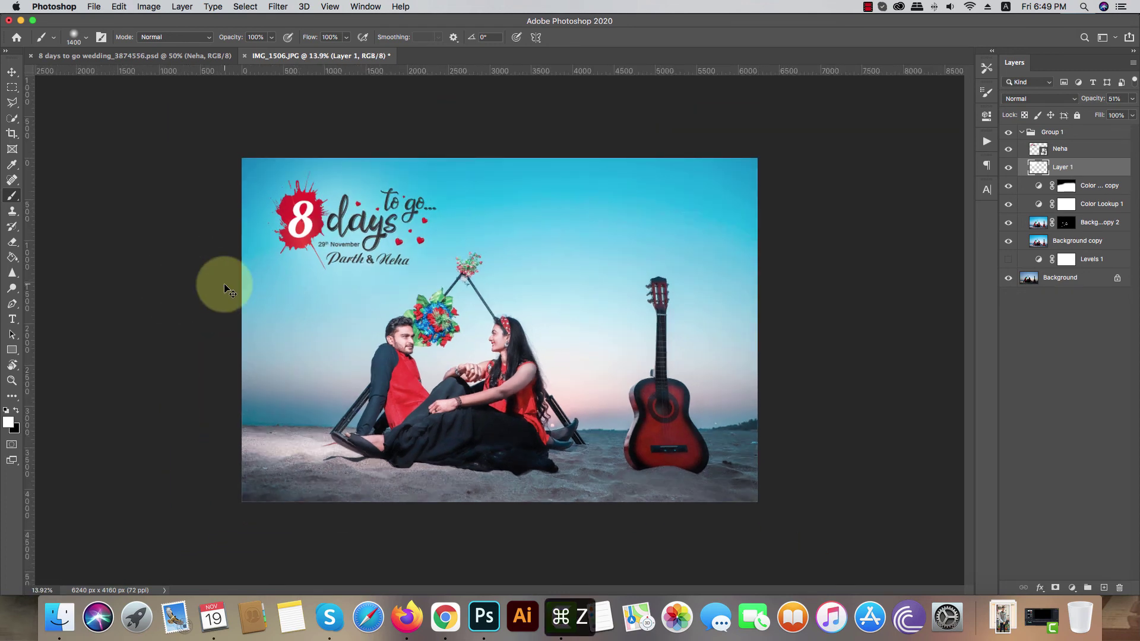
{"action": "scroll", "coordinate": [458, 267], "scroll_direction": "down", "scroll_amount": 1}
{"action": "scroll", "coordinate": [522, 265], "scroll_direction": "up", "scroll_amount": 2}
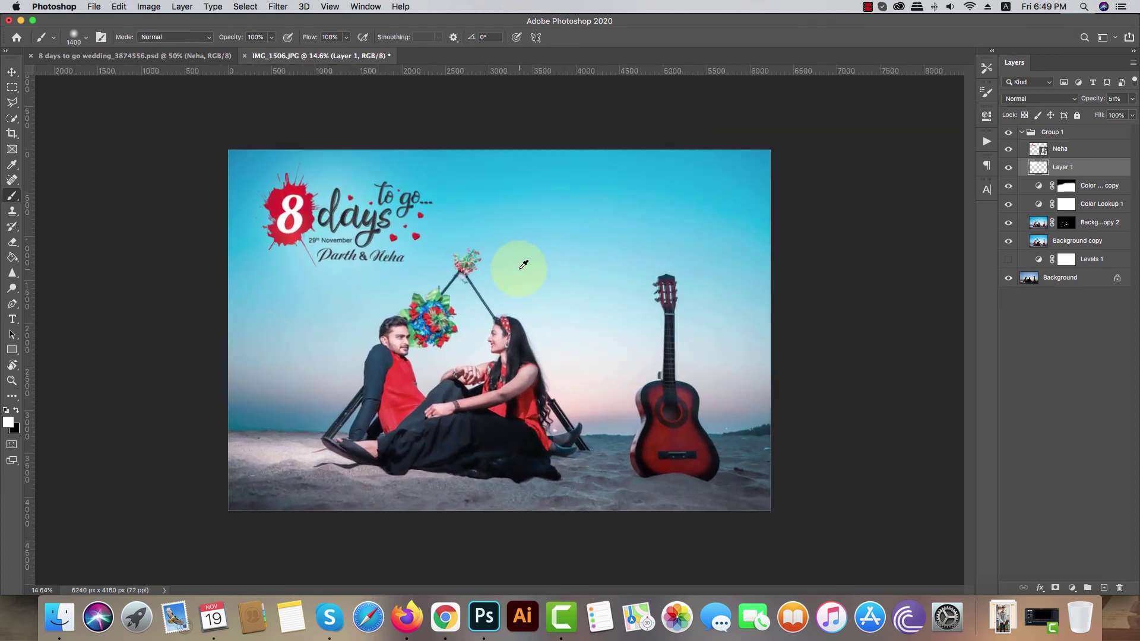
{"action": "key", "text": "v"}
{"action": "left_click", "coordinate": [1008, 168]}
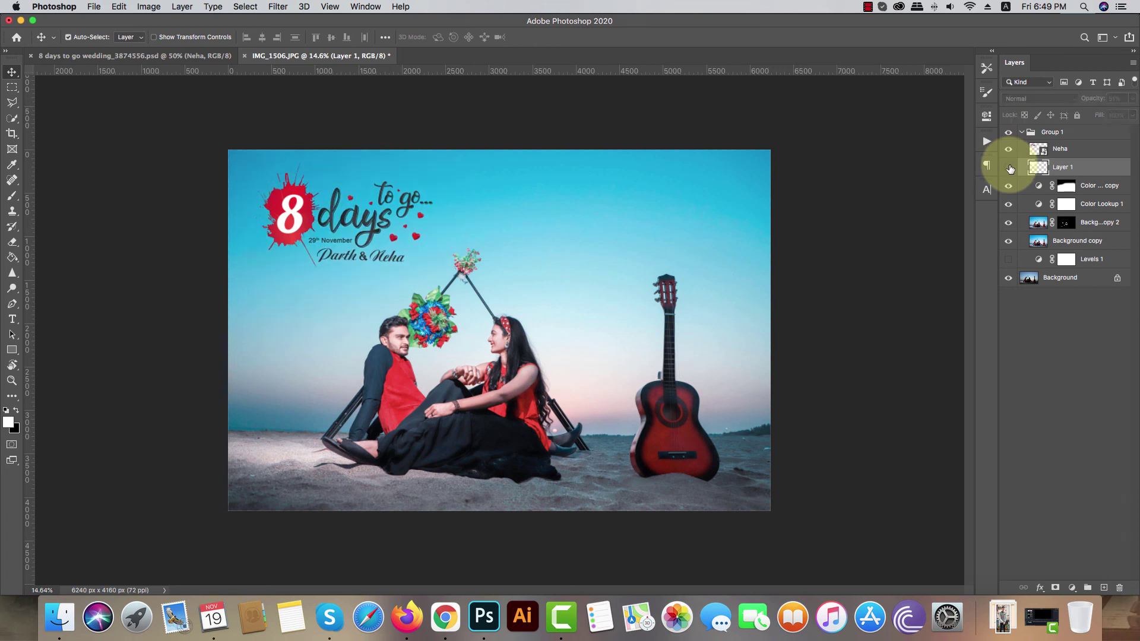
{"action": "left_click", "coordinate": [1009, 169]}
- Enlarge the glow over the top-left sky and lower its opacity to 34%
{"action": "key", "text": "cmd+t"}
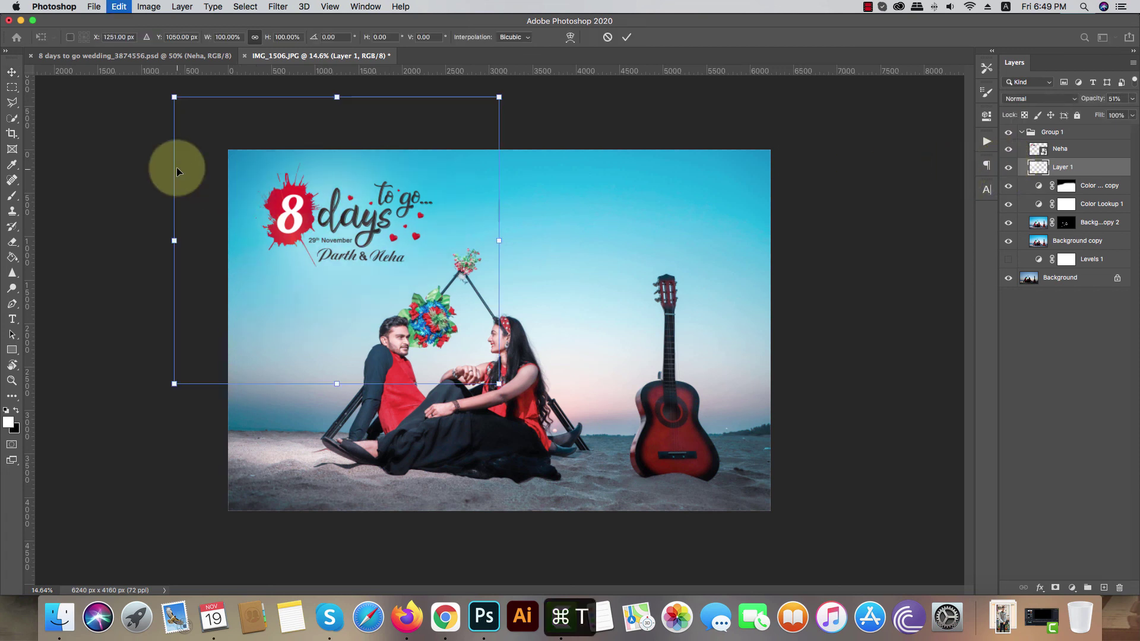
{"action": "left_click_drag", "start_coordinate": [174, 97], "coordinate": [60, 51]}
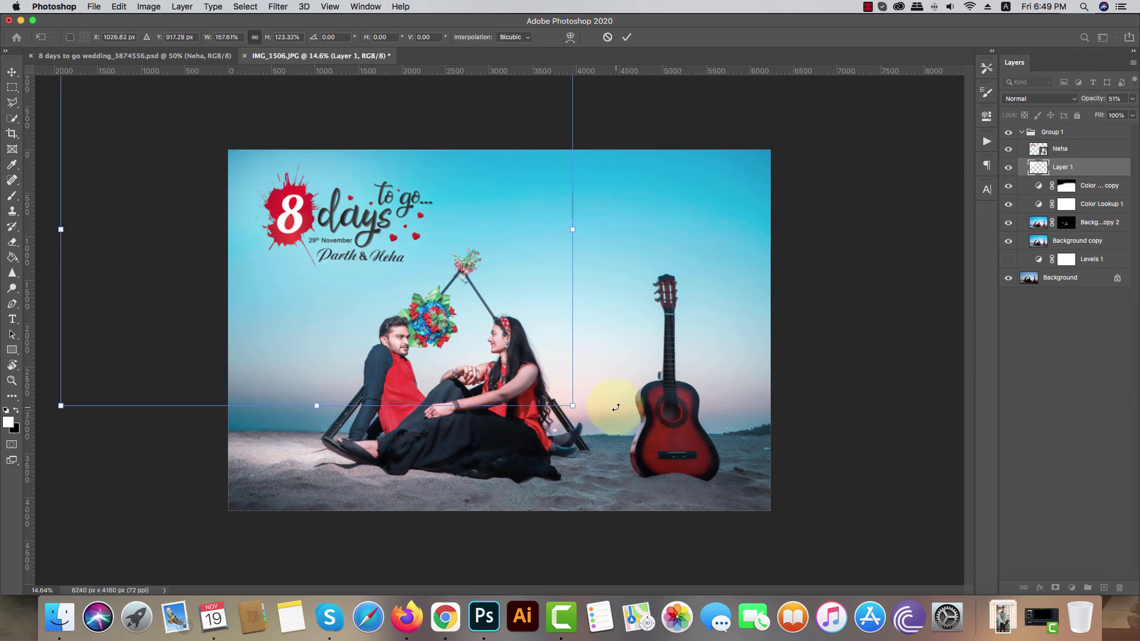
{"action": "key", "text": "Return"}
{"action": "left_click", "coordinate": [1132, 98]}
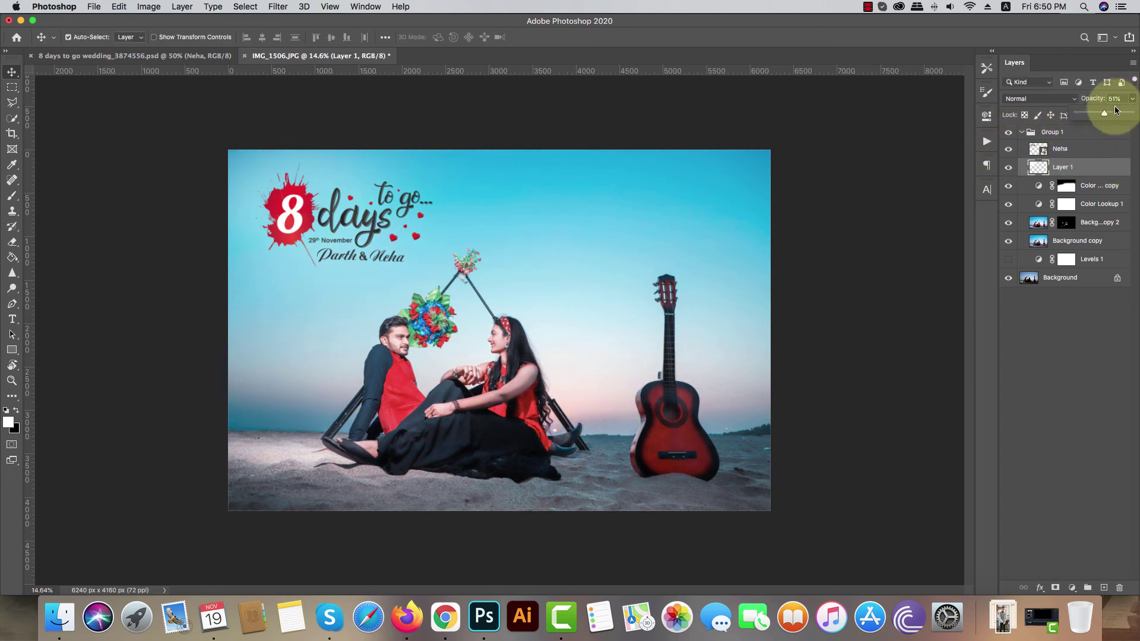
{"action": "left_click_drag", "start_coordinate": [1095, 113], "coordinate": [1097, 113]}
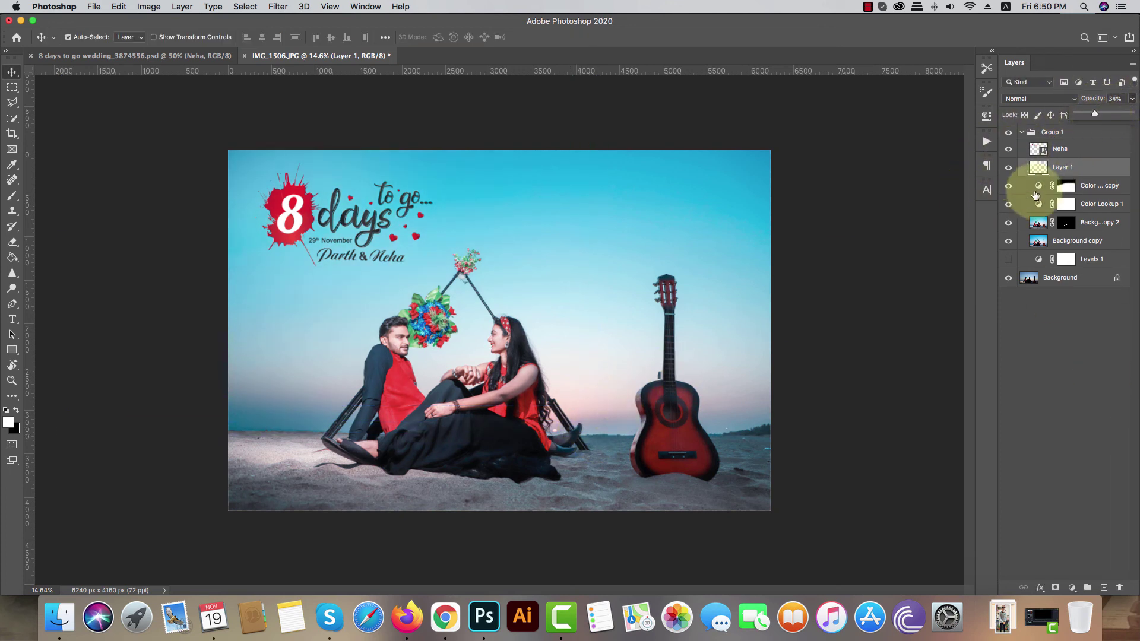
{"action": "left_click", "coordinate": [1009, 168]}
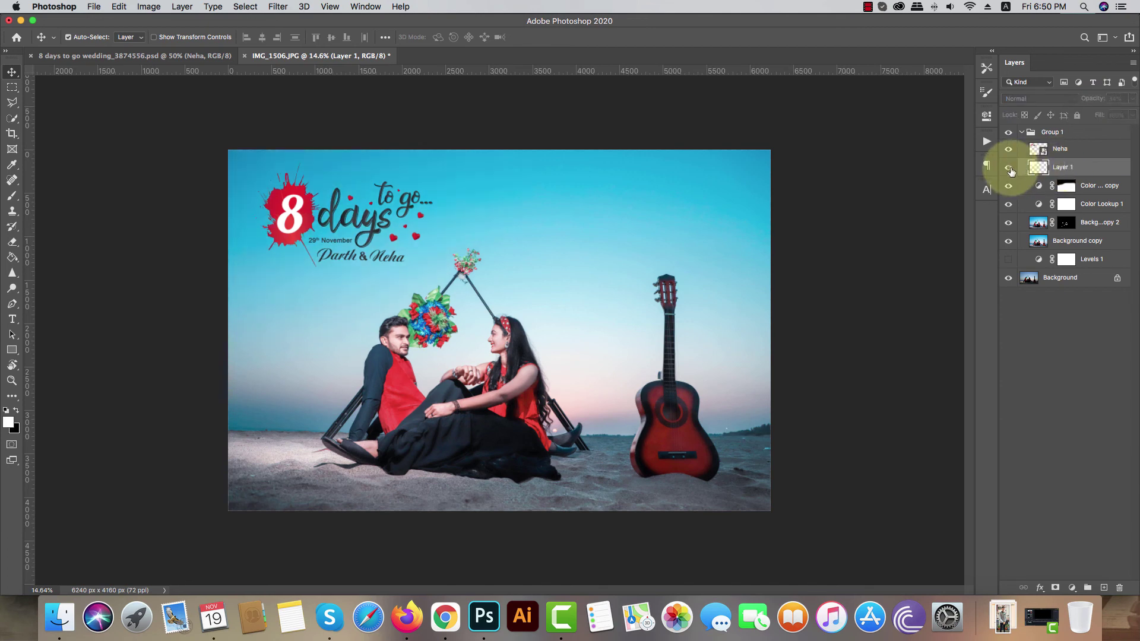
{"action": "left_click", "coordinate": [297, 217]}
{"action": "left_click_drag", "start_coordinate": [332, 283], "coordinate": [331, 284]}
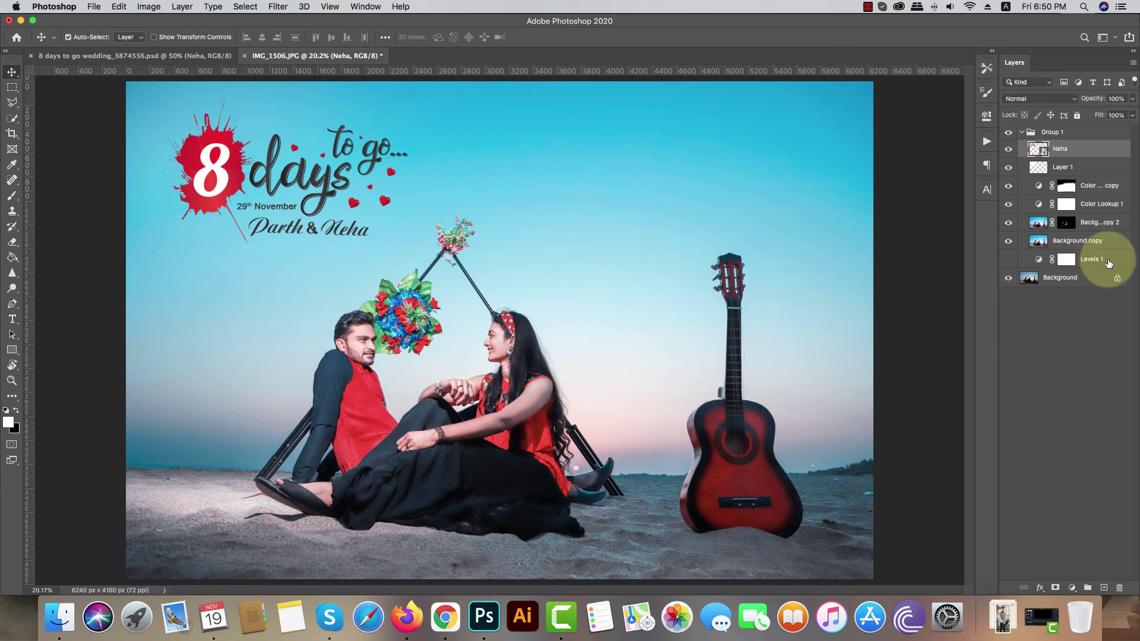
- Select Group 1 holding all edits, collapse it, and hide it to show the original
{"action": "left_click", "coordinate": [1092, 259]}
{"action": "left_click", "coordinate": [1077, 135]}
{"action": "left_click", "coordinate": [1021, 132]}
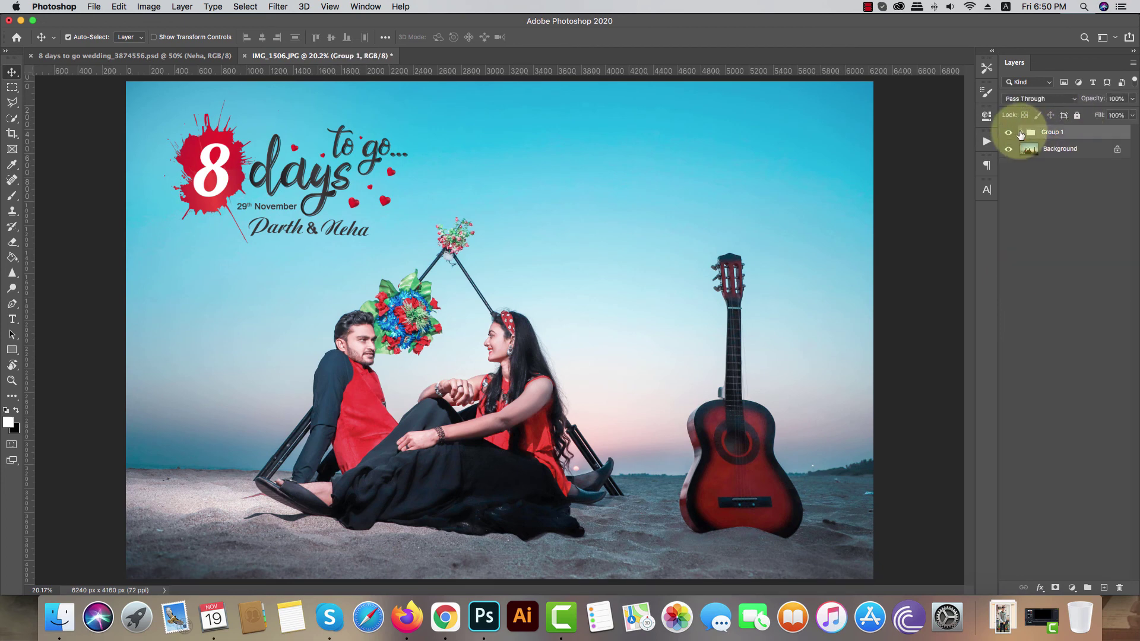
{"action": "left_click", "coordinate": [1008, 132]}
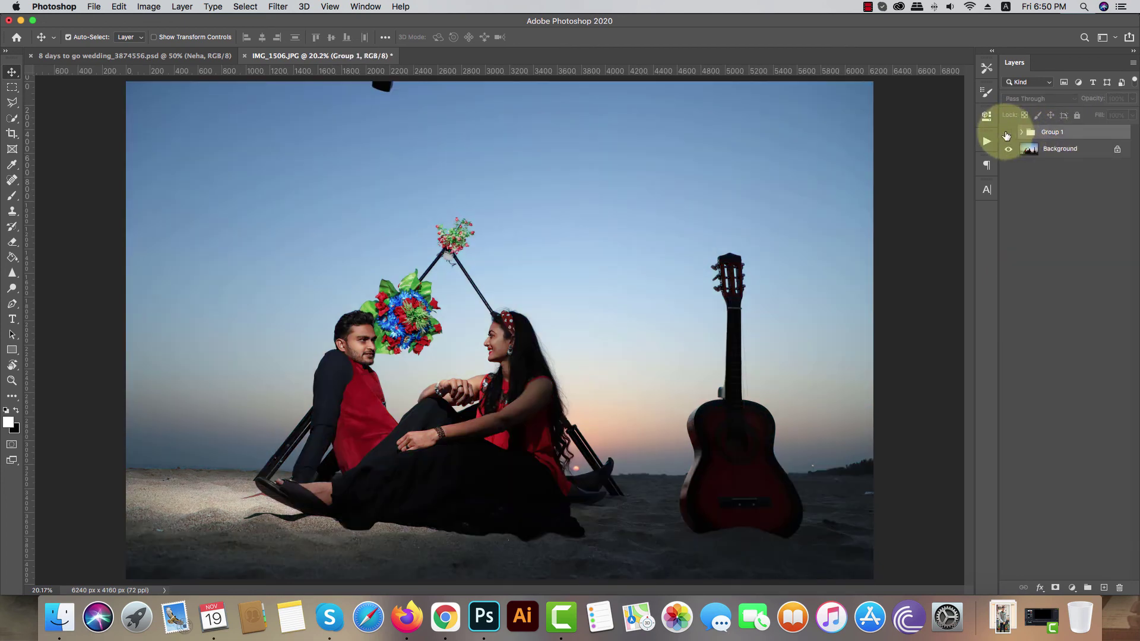
{"action": "scroll", "coordinate": [750, 243], "scroll_direction": "down", "scroll_amount": 2}
{"action": "scroll", "coordinate": [750, 244], "scroll_direction": "down", "scroll_amount": 2}
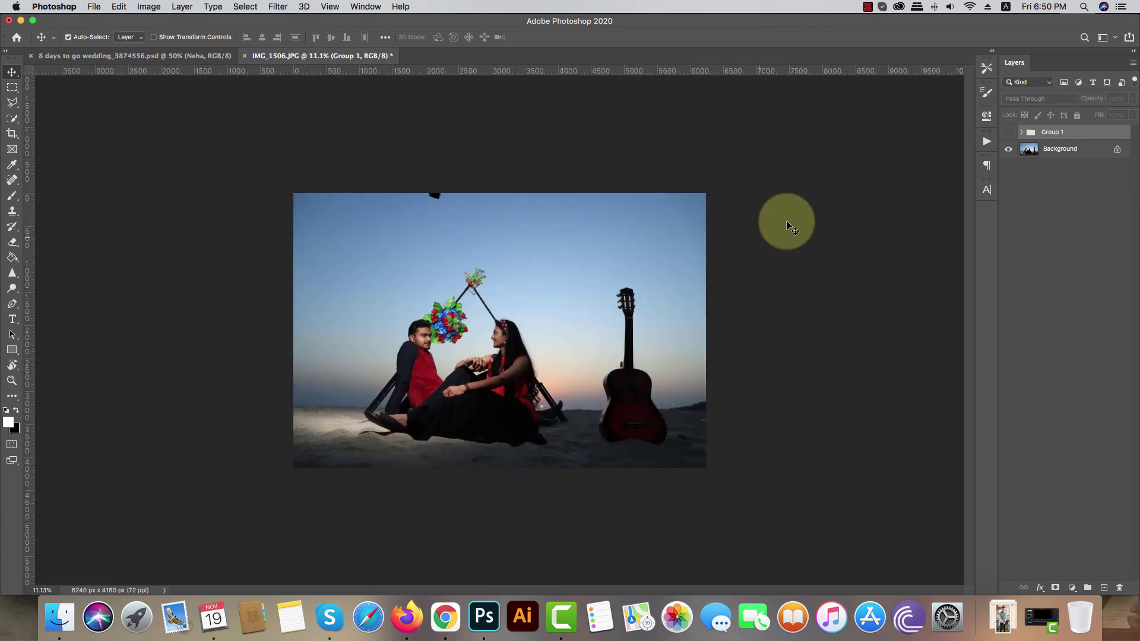
- Toggle Group 1's visibility repeatedly to compare the edited photo with the original
{"action": "left_click", "coordinate": [1008, 133]}
{"action": "left_click", "coordinate": [1009, 132]}
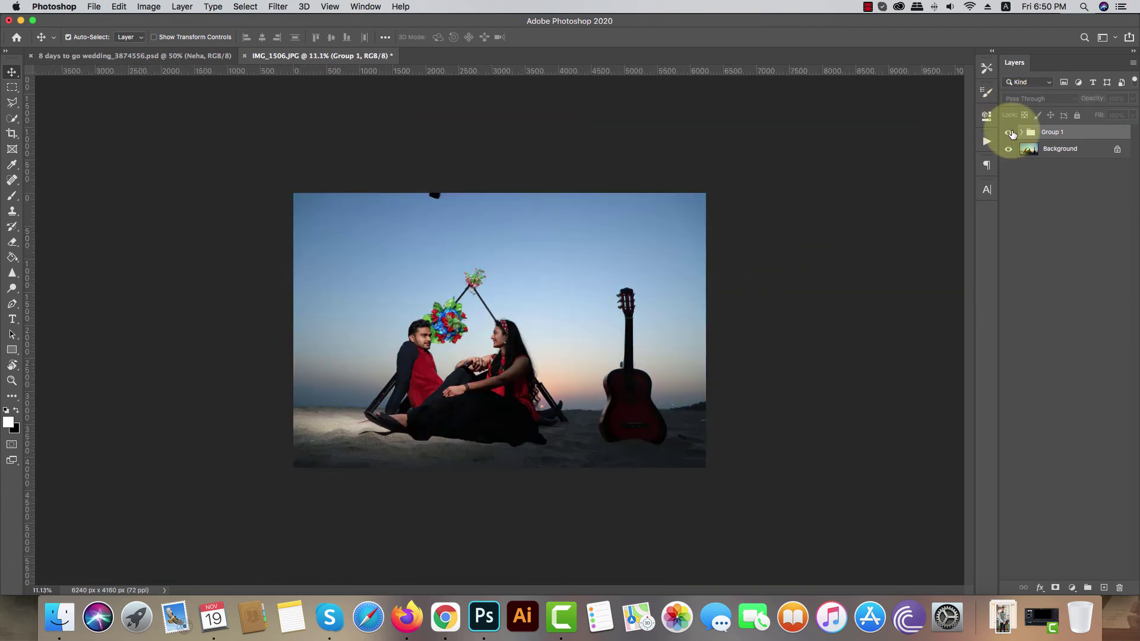
{"action": "left_click", "coordinate": [1009, 132]}
{"action": "left_click", "coordinate": [1009, 133]}
{"action": "left_click", "coordinate": [1009, 132]}
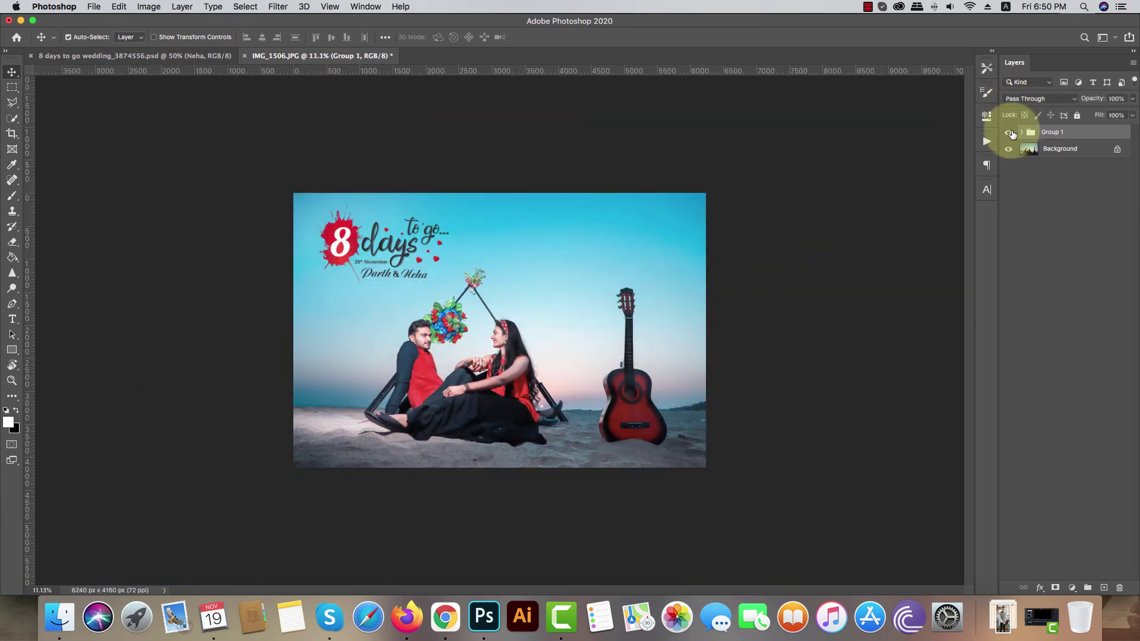
{"action": "scroll", "coordinate": [715, 236], "scroll_direction": "up", "scroll_amount": 1}
{"action": "scroll", "coordinate": [715, 237], "scroll_direction": "up", "scroll_amount": 4}
{"action": "scroll", "coordinate": [715, 237], "scroll_direction": "down", "scroll_amount": 4}
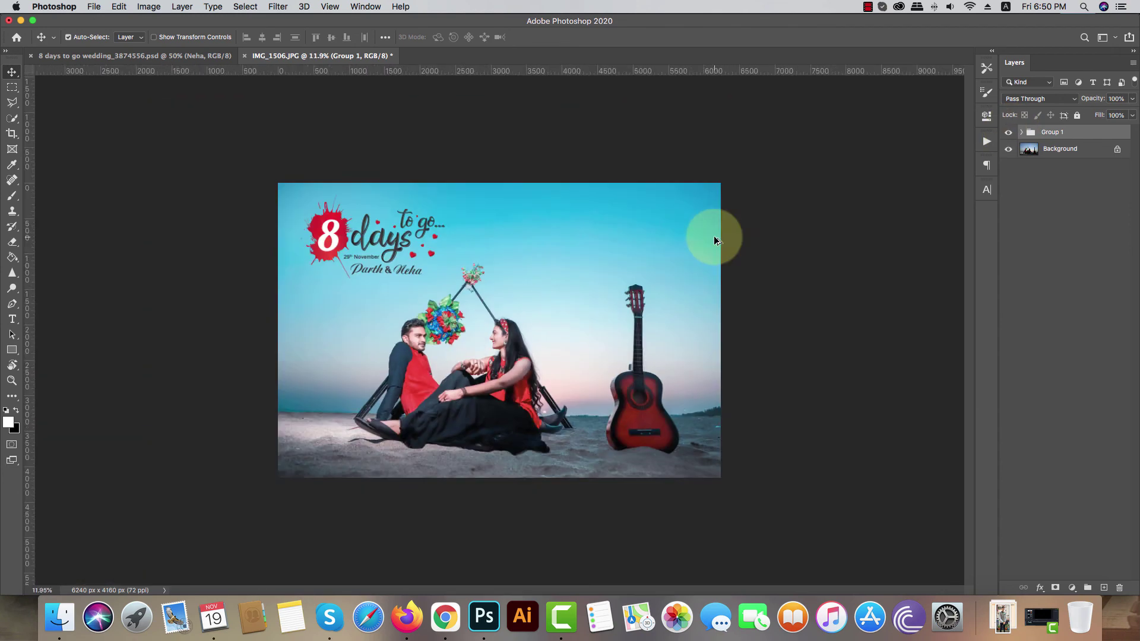
{"action": "scroll", "coordinate": [715, 237], "scroll_direction": "up", "scroll_amount": 4}
{"action": "left_click", "coordinate": [1009, 133]}
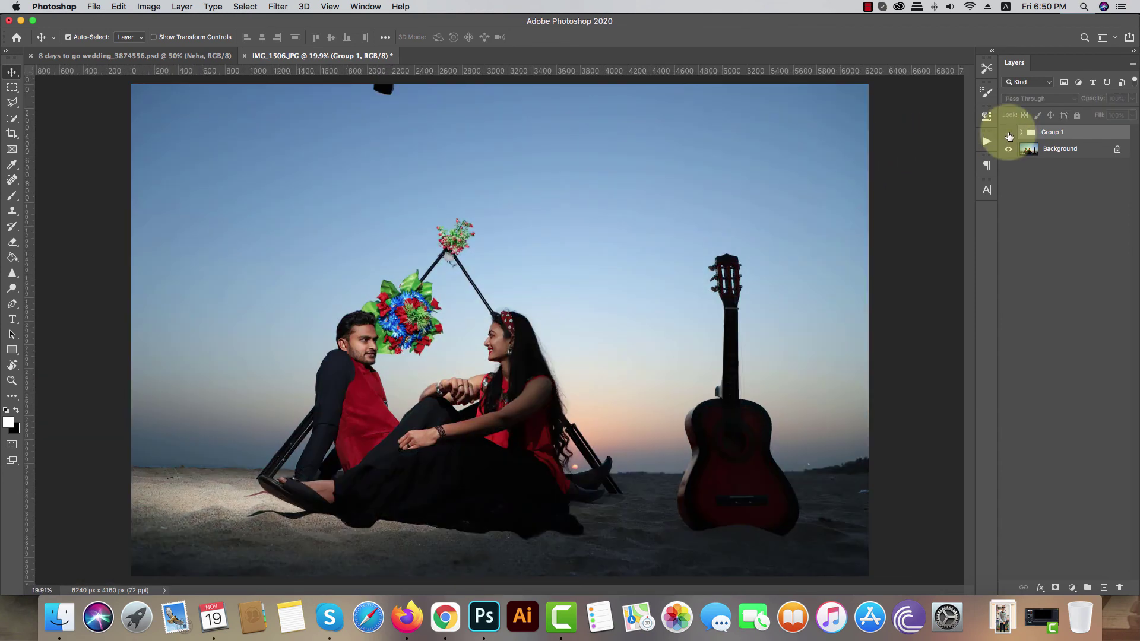
{"action": "left_click", "coordinate": [1009, 132]}
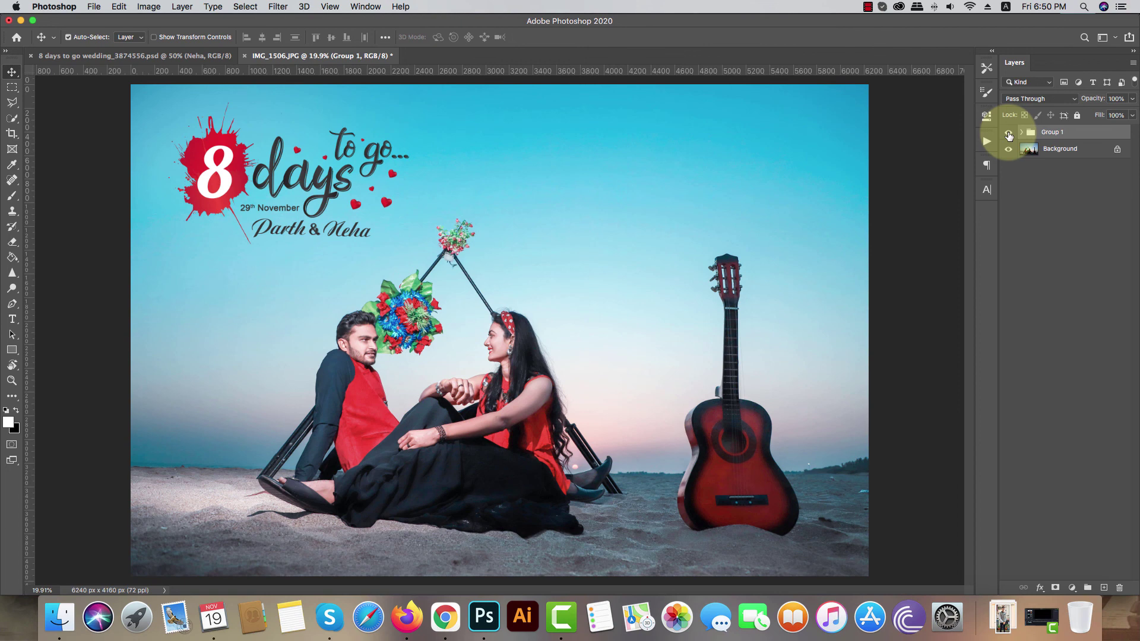
{"action": "left_click", "coordinate": [1009, 132]}
{"action": "scroll", "coordinate": [791, 185], "scroll_direction": "down", "scroll_amount": 2}
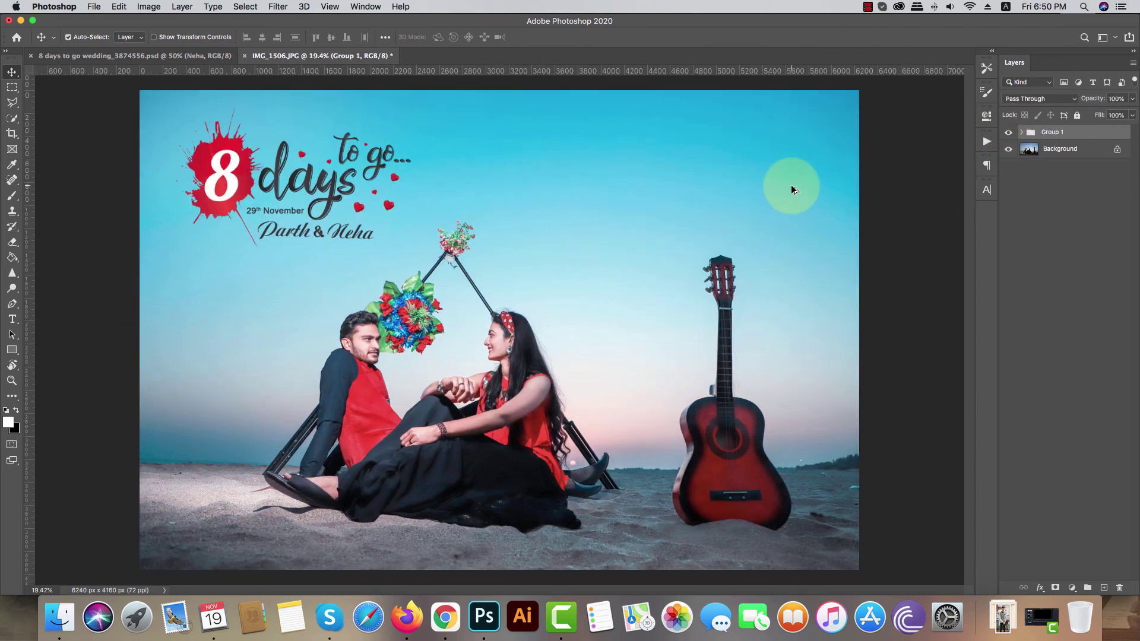
{"action": "scroll", "coordinate": [792, 184], "scroll_direction": "down", "scroll_amount": 2}
{"action": "scroll", "coordinate": [791, 188], "scroll_direction": "down", "scroll_amount": 2}
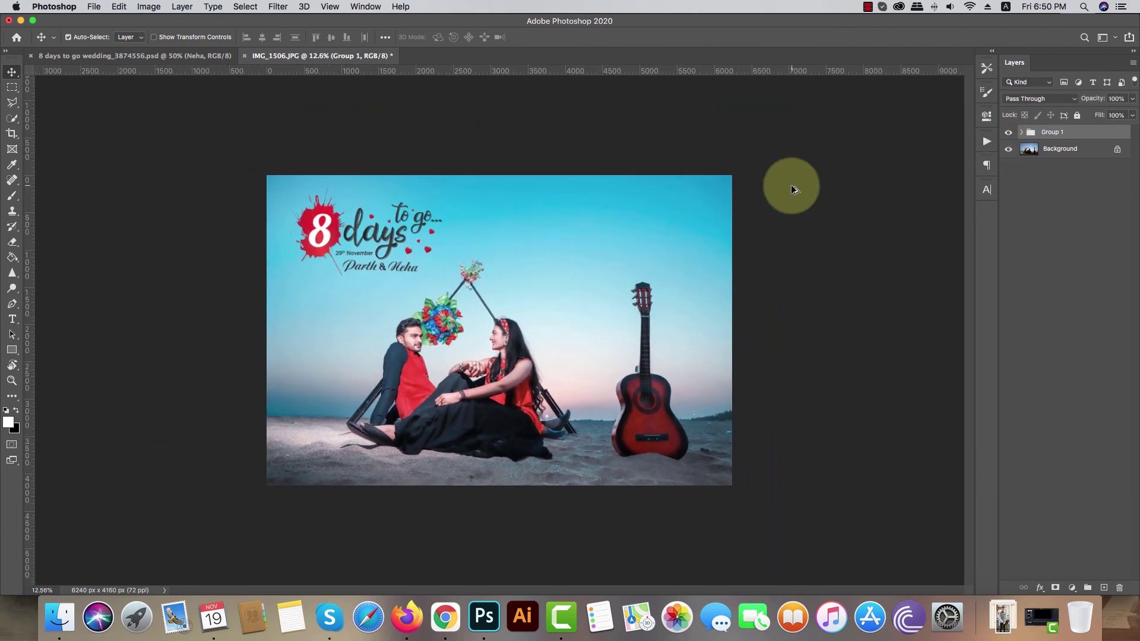
{"action": "scroll", "coordinate": [791, 189], "scroll_direction": "down", "scroll_amount": 1}
{"action": "scroll", "coordinate": [791, 189], "scroll_direction": "up", "scroll_amount": 1}
{"action": "scroll", "coordinate": [791, 188], "scroll_direction": "up", "scroll_amount": 3}
{"action": "scroll", "coordinate": [792, 189], "scroll_direction": "down", "scroll_amount": 1}
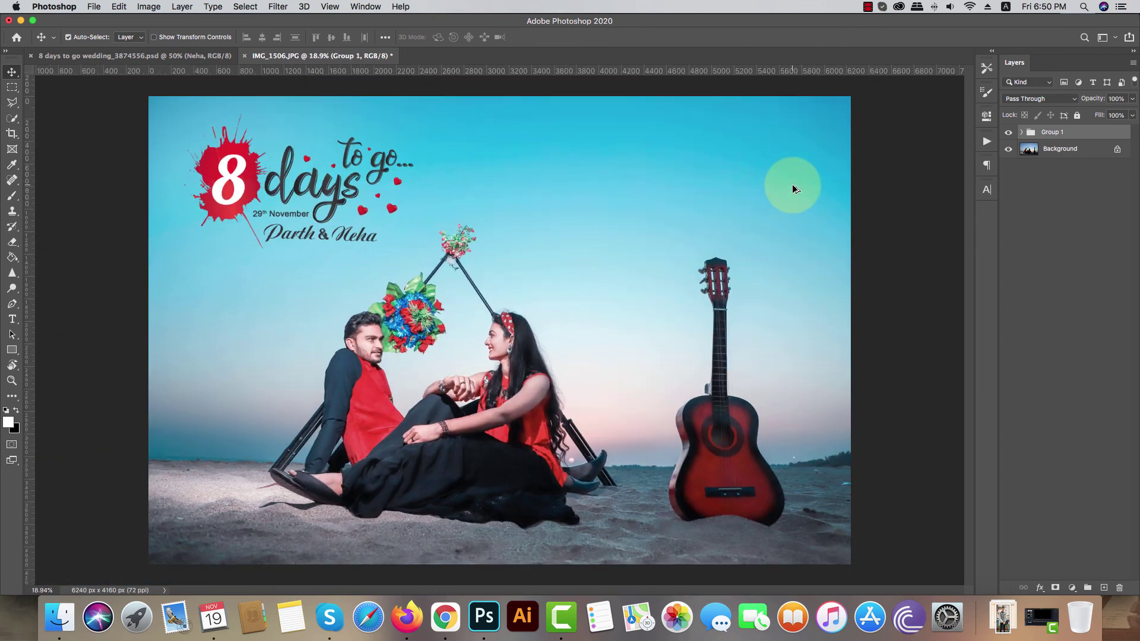
{"action": "left_click", "coordinate": [1009, 133]}
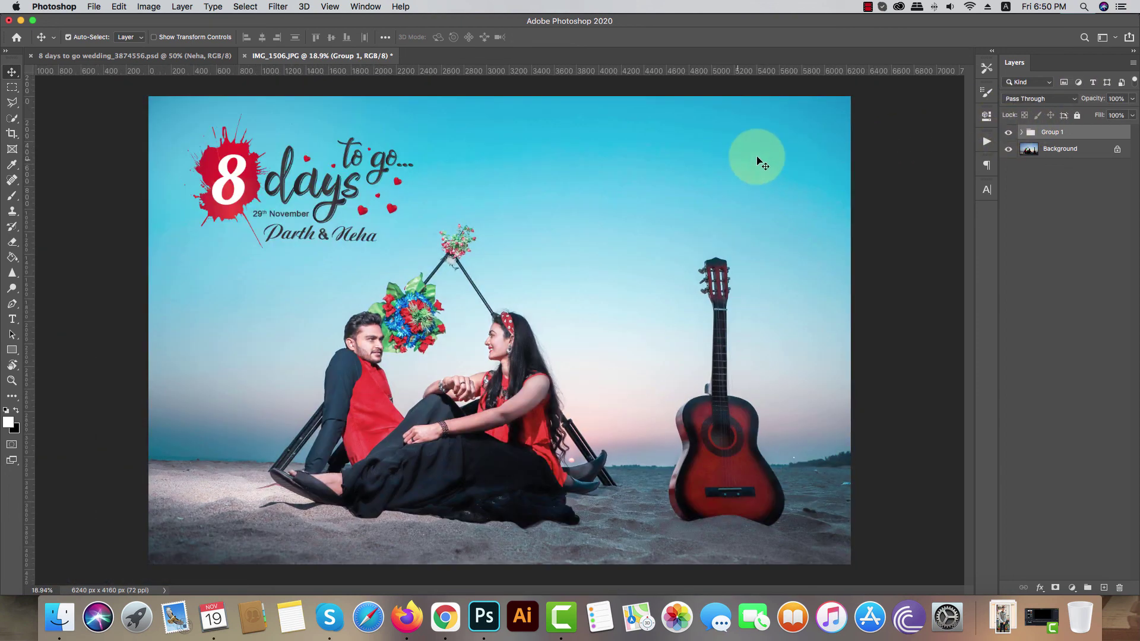
- View the finished photo full screen, toggle before/after, and check it at 100% and fit-to-screen
{"action": "key", "text": "f"}
{"action": "key", "text": "f"}
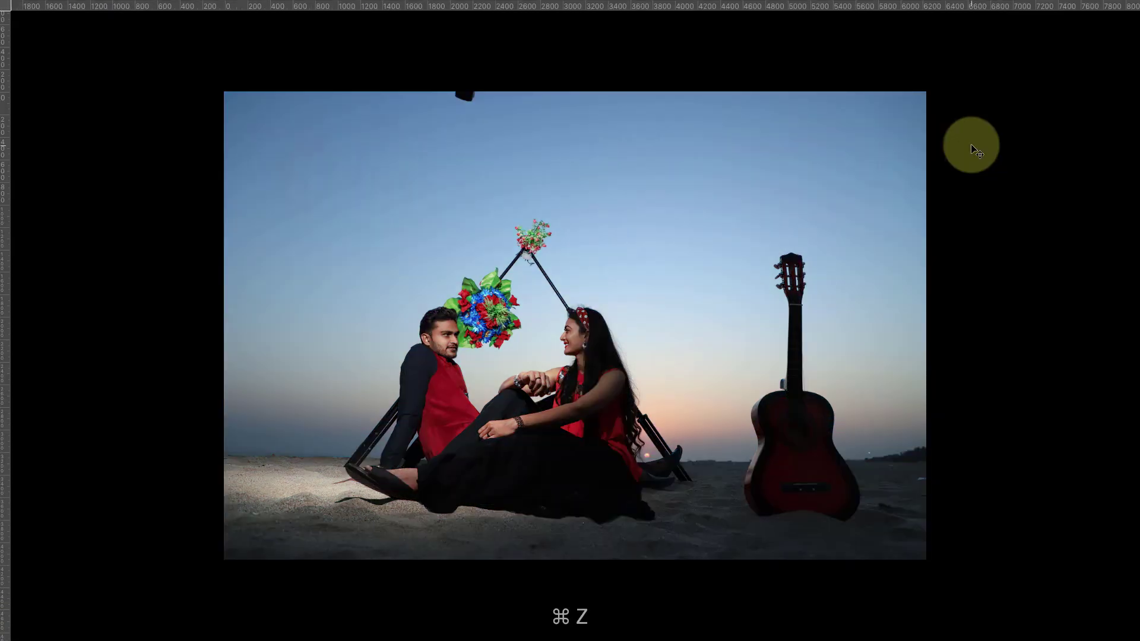
{"action": "key", "text": "ctrl+z"}
{"action": "key", "text": "ctrl+z"}
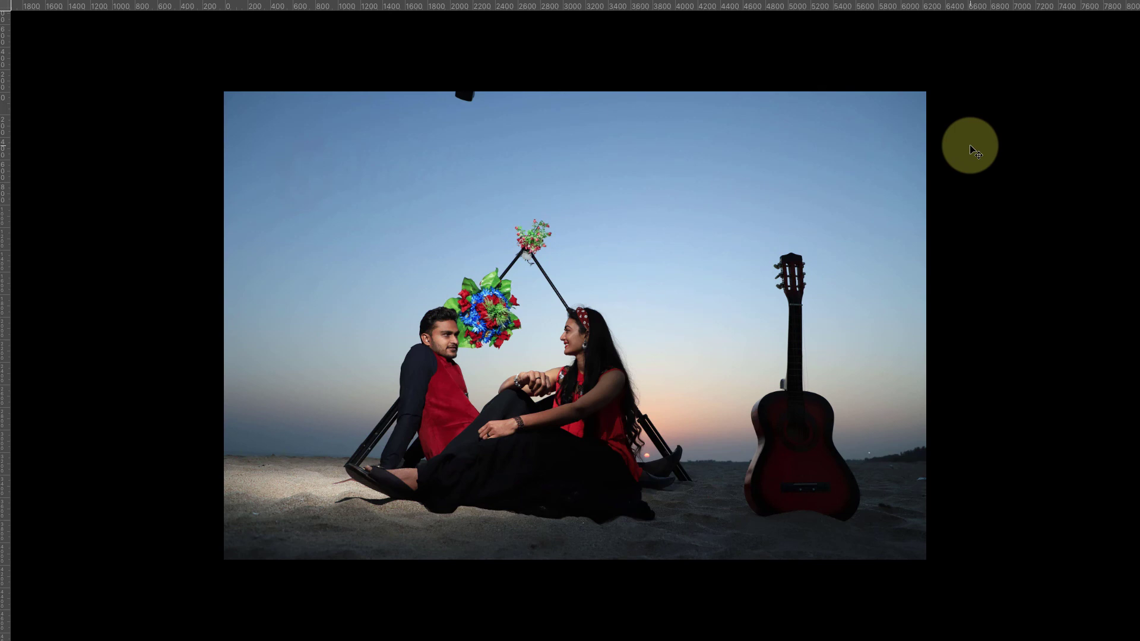
{"action": "key", "text": "ctrl+z"}
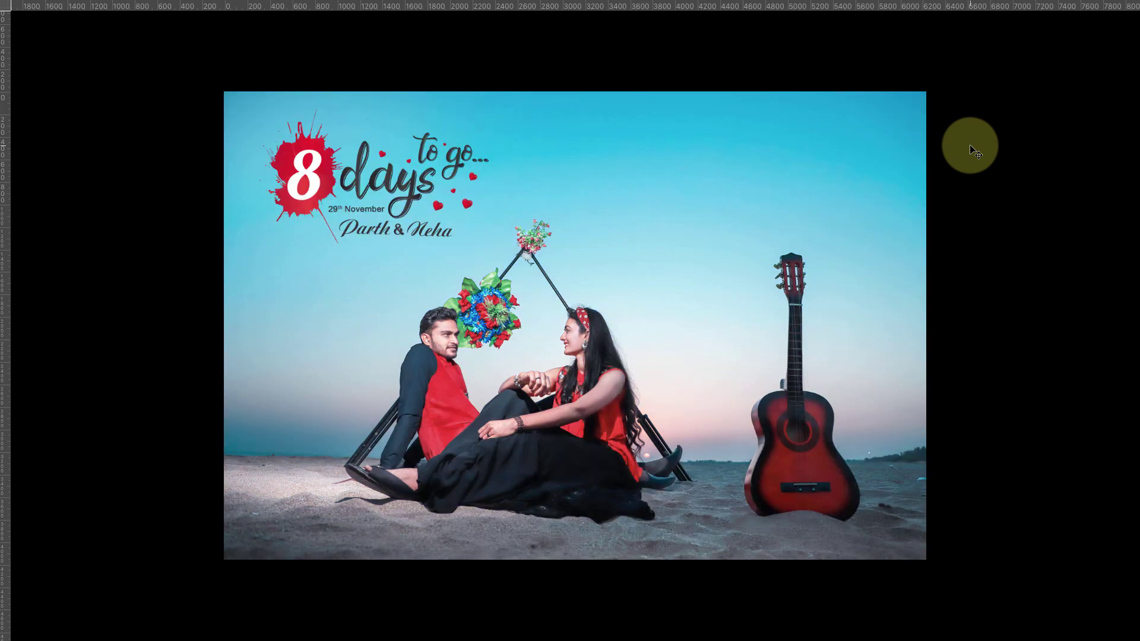
{"action": "key", "text": "ctrl+1"}
{"action": "key", "text": "ctrl+0"}
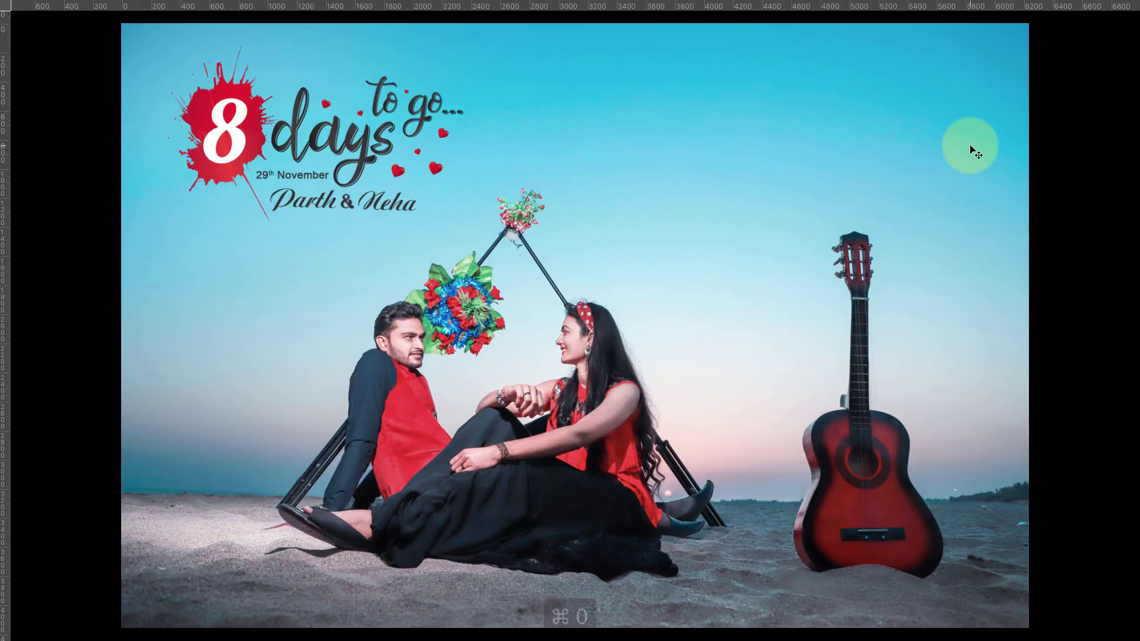
{"action": "key", "text": "ctrl+f"}
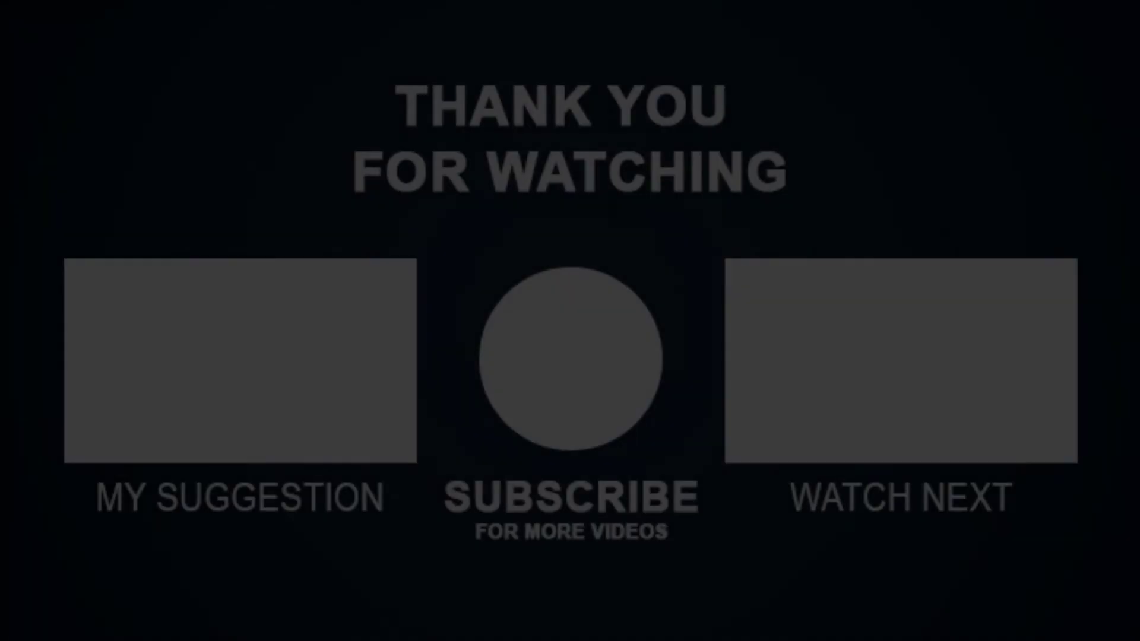